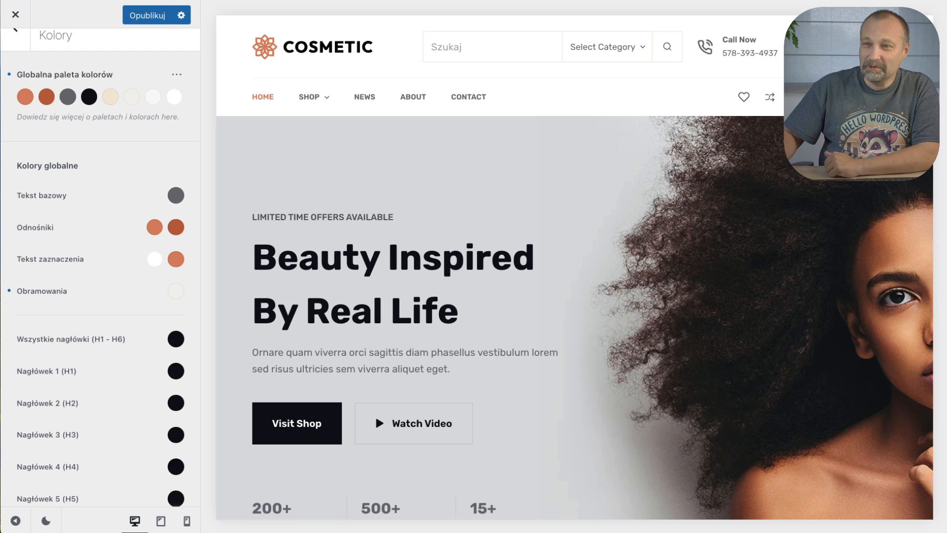
Browse the predefined colour palette presets available for the global colour palette, without applying any of them.
scroll(168, 212, up, 1)
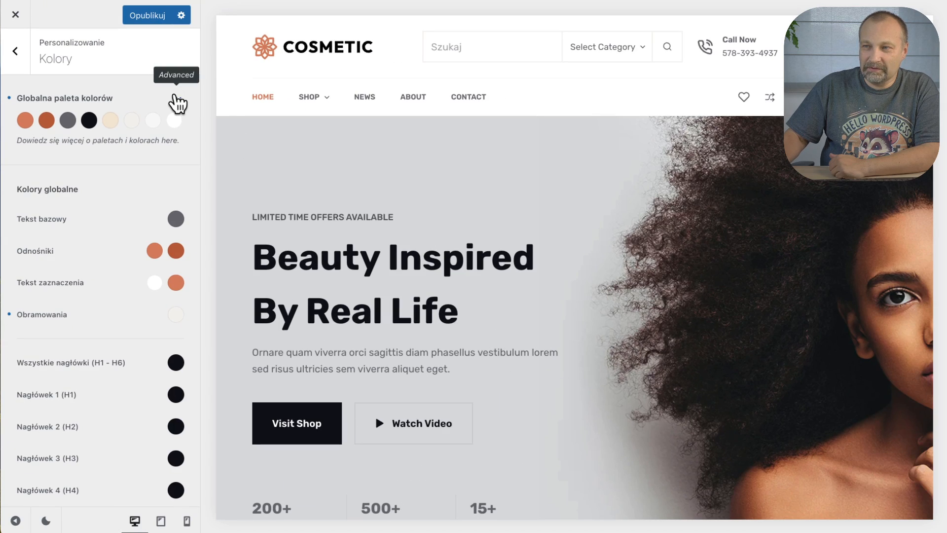
click(176, 98)
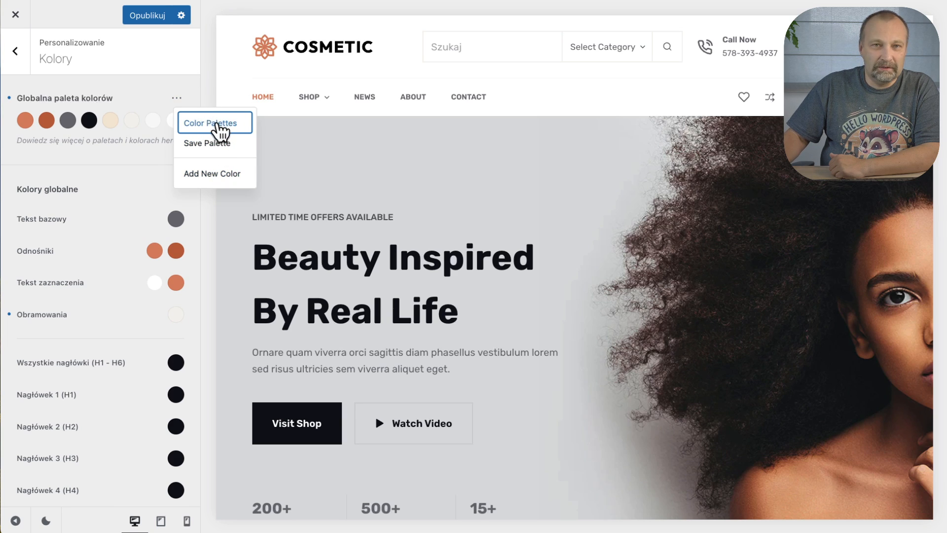
click(220, 127)
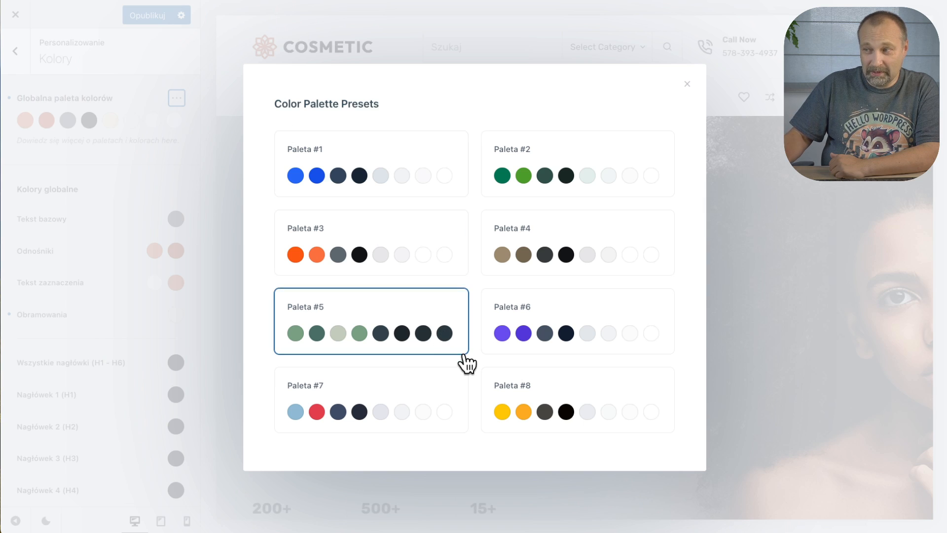
scroll(466, 364, down, 4)
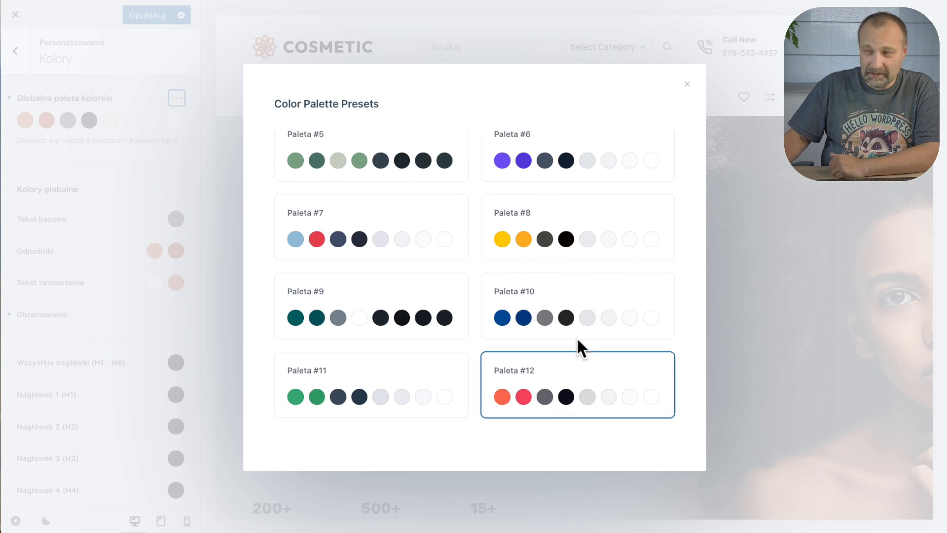
scroll(345, 370, up, 4)
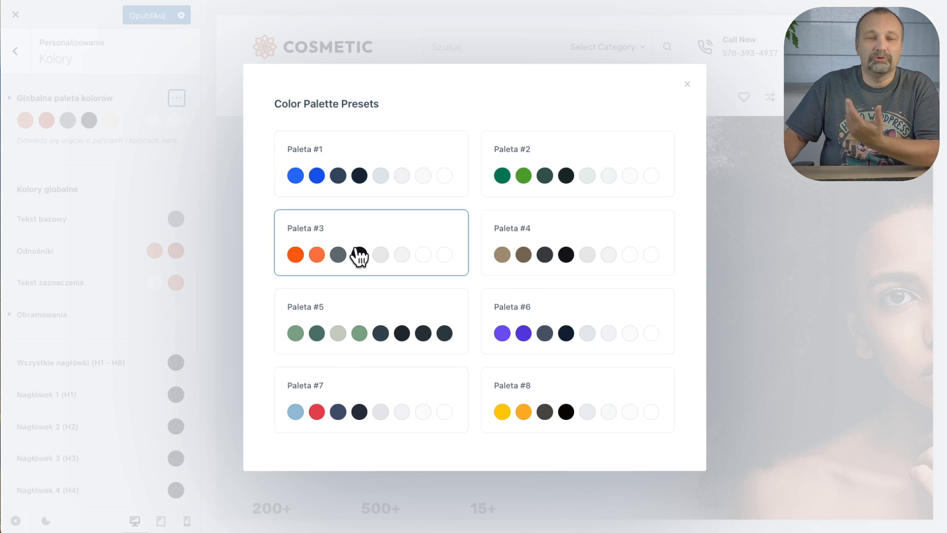
click(687, 84)
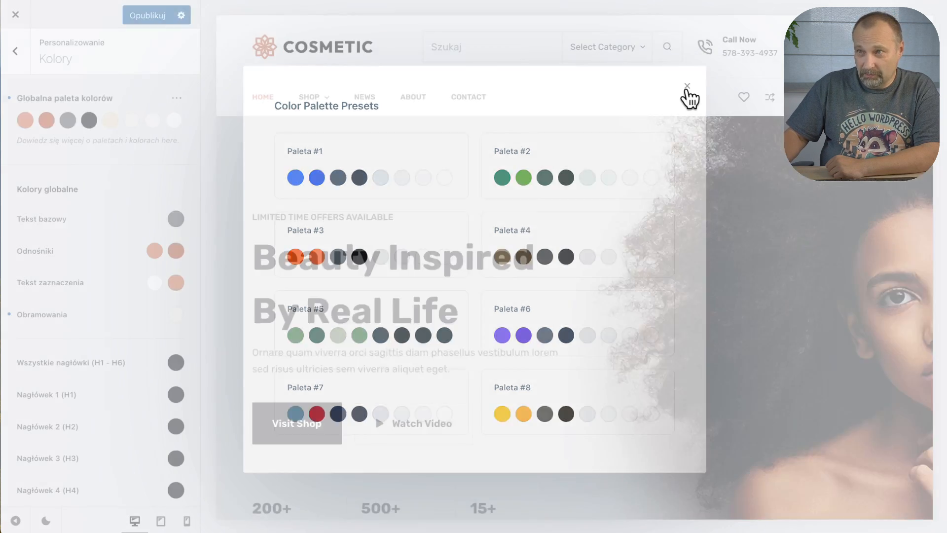
Save the current global colour palette as a custom preset and check it among the custom (Własne) palettes.
click(175, 98)
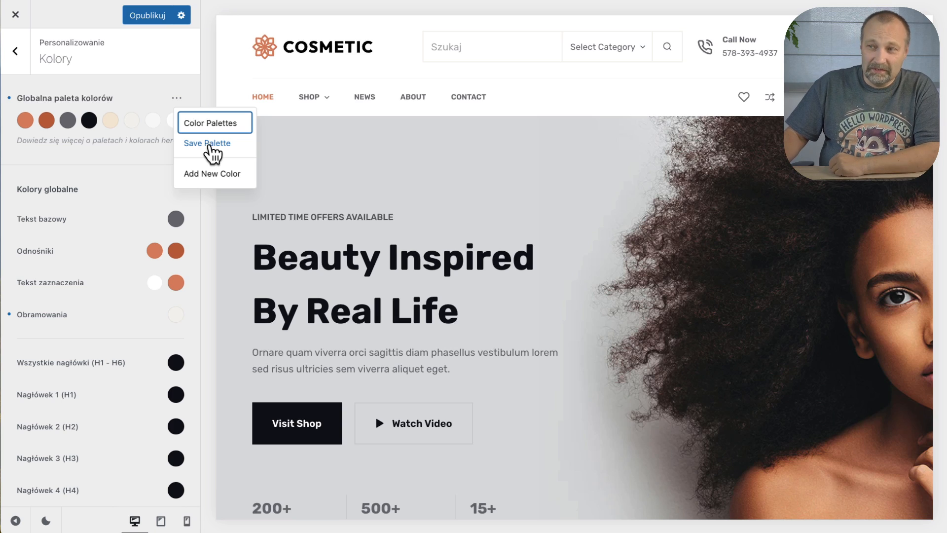
click(208, 146)
click(176, 102)
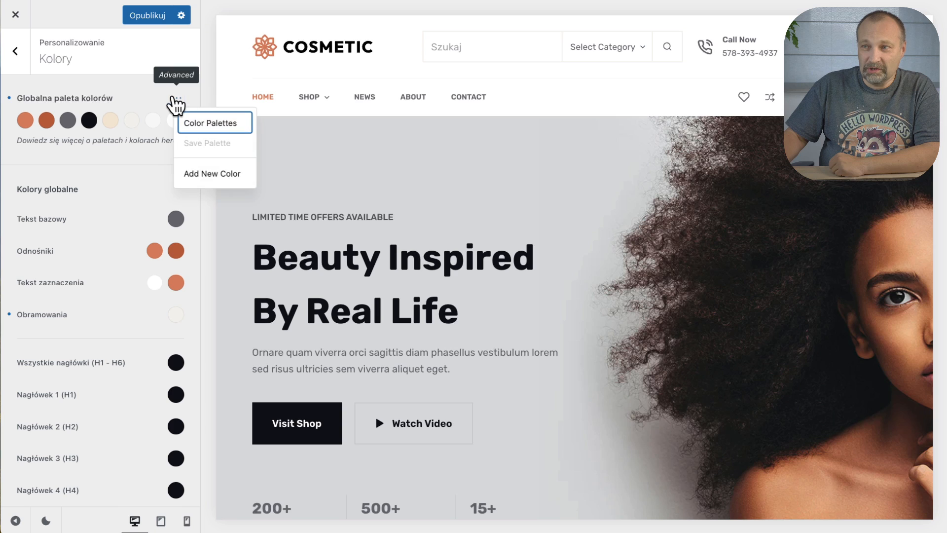
click(211, 126)
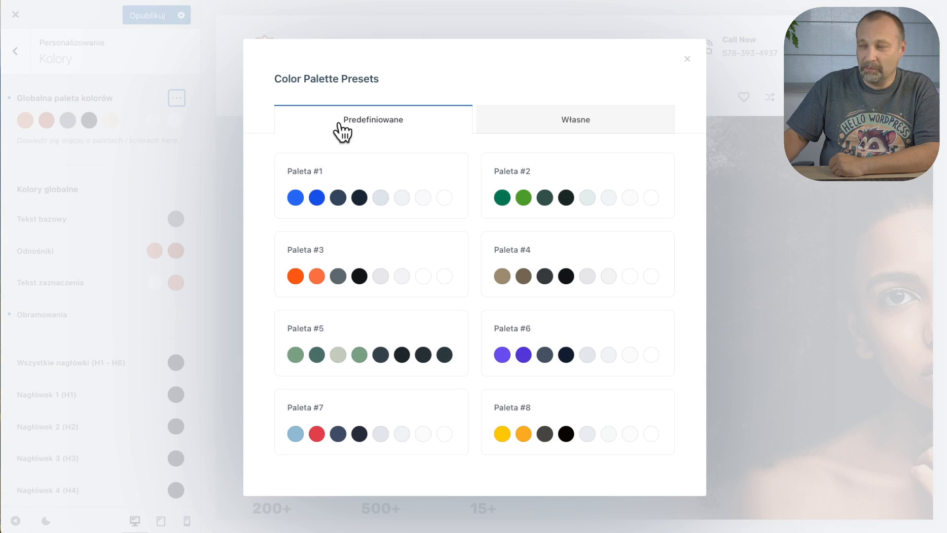
click(577, 131)
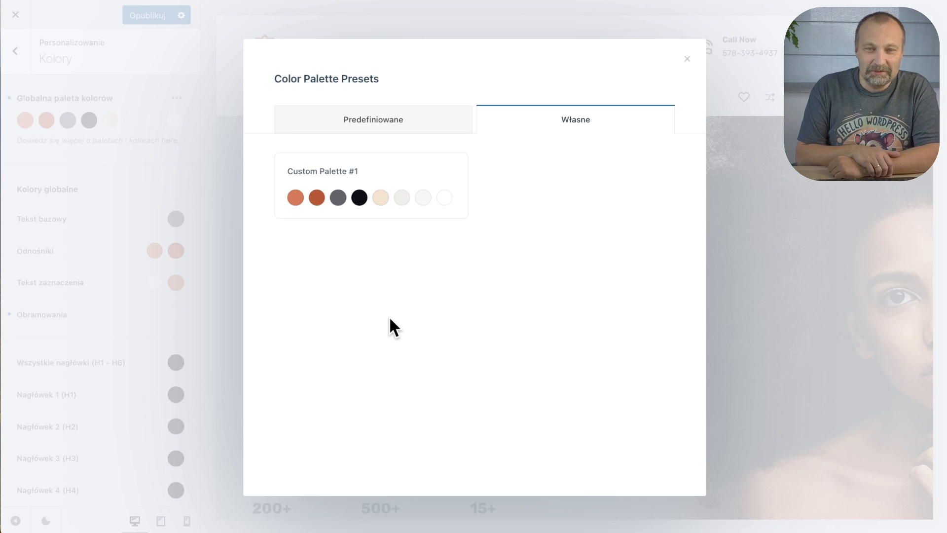
click(690, 58)
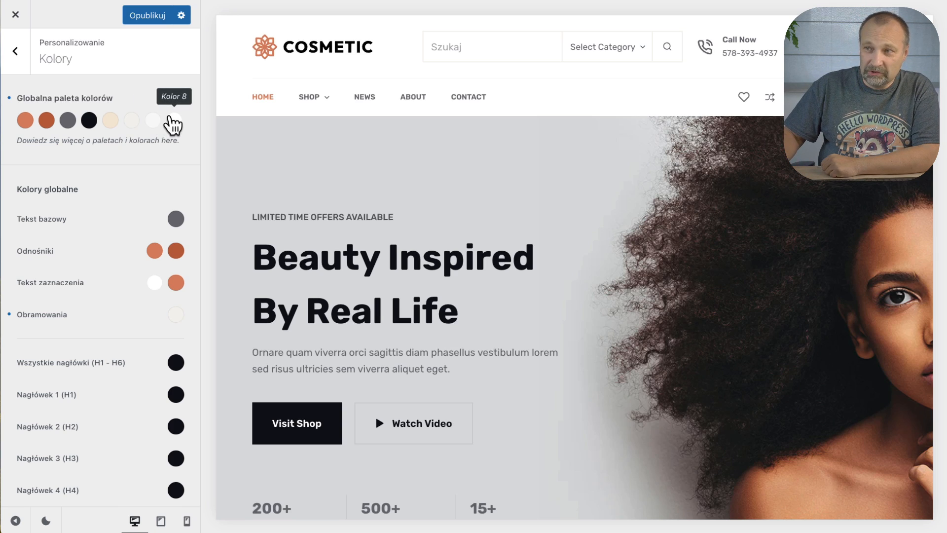
Add three new empty colour slots to the global colour palette.
click(177, 98)
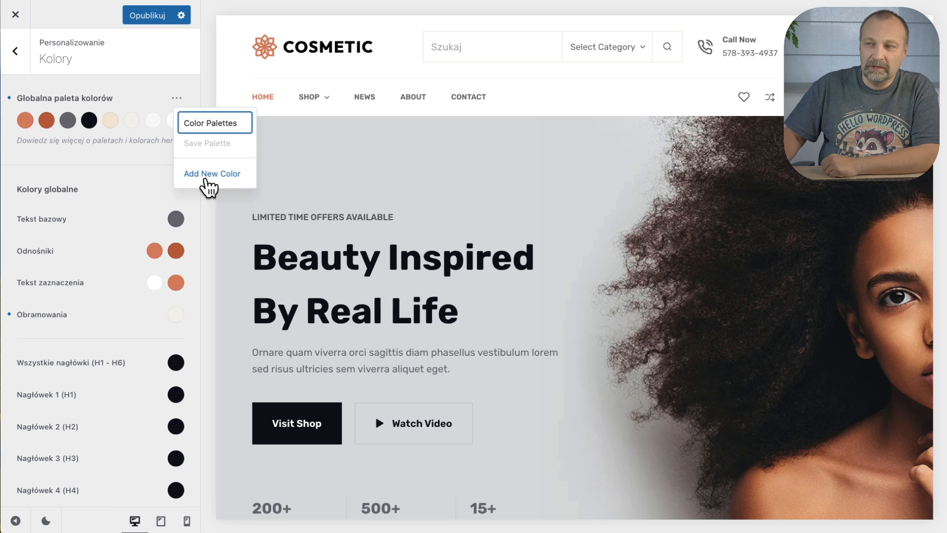
click(209, 186)
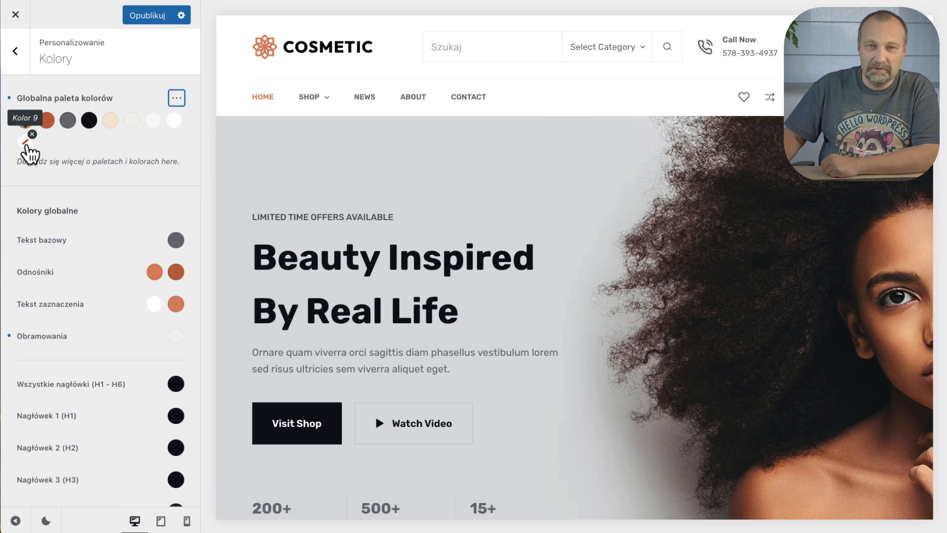
click(177, 97)
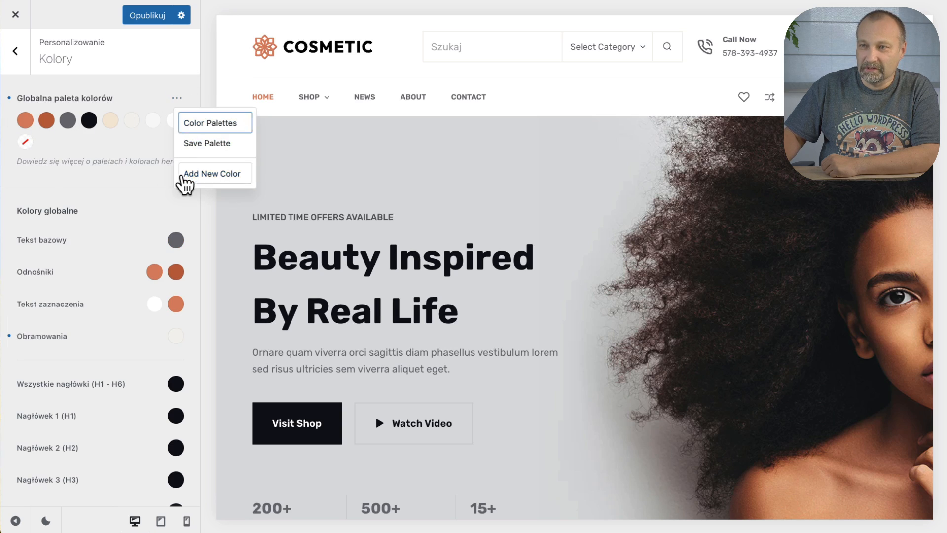
click(186, 185)
click(177, 99)
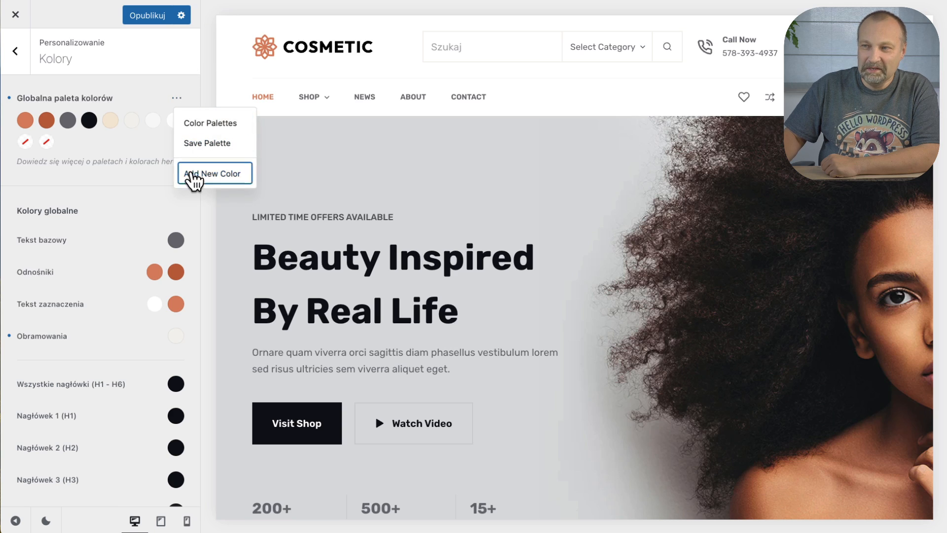
click(191, 175)
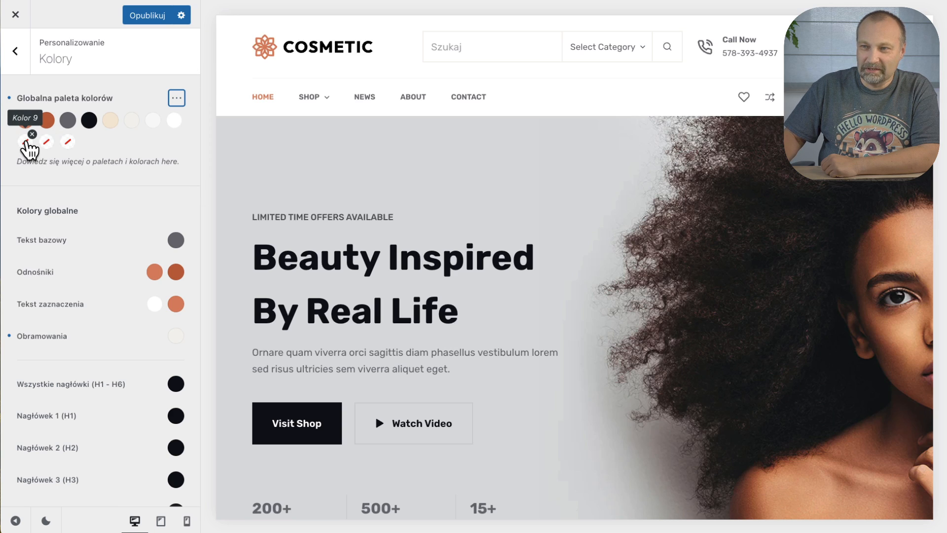
Set the ninth colour of the global palette to purple #5624c4 and the tenth to a bright green.
click(26, 142)
click(133, 281)
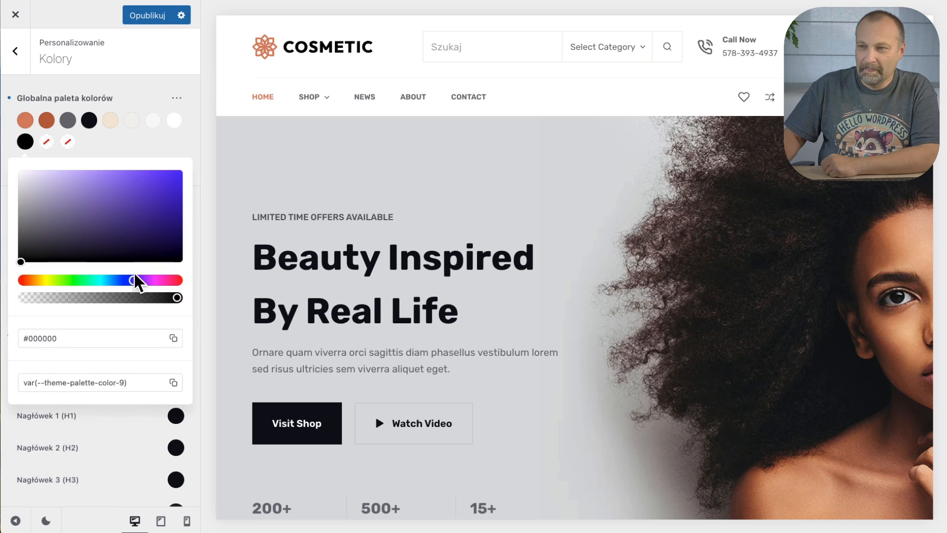
click(151, 191)
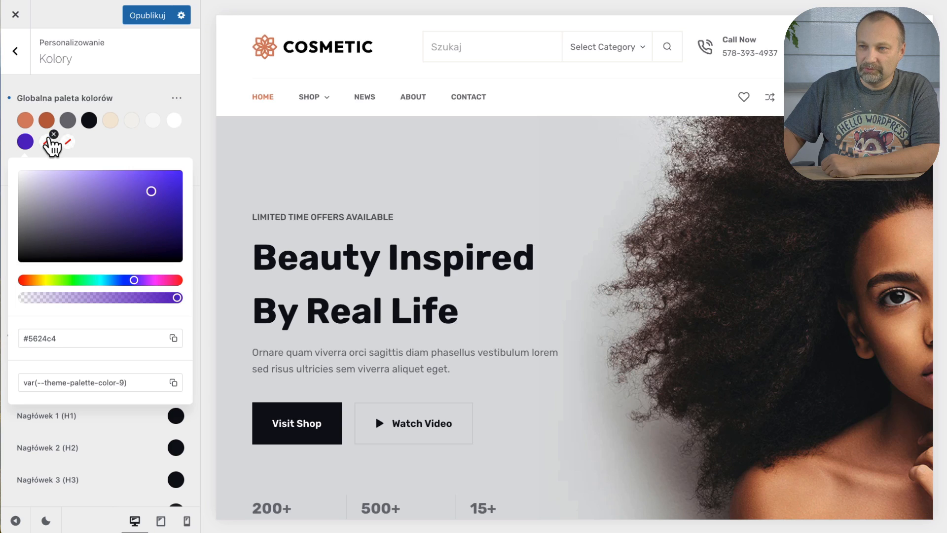
click(51, 145)
click(64, 281)
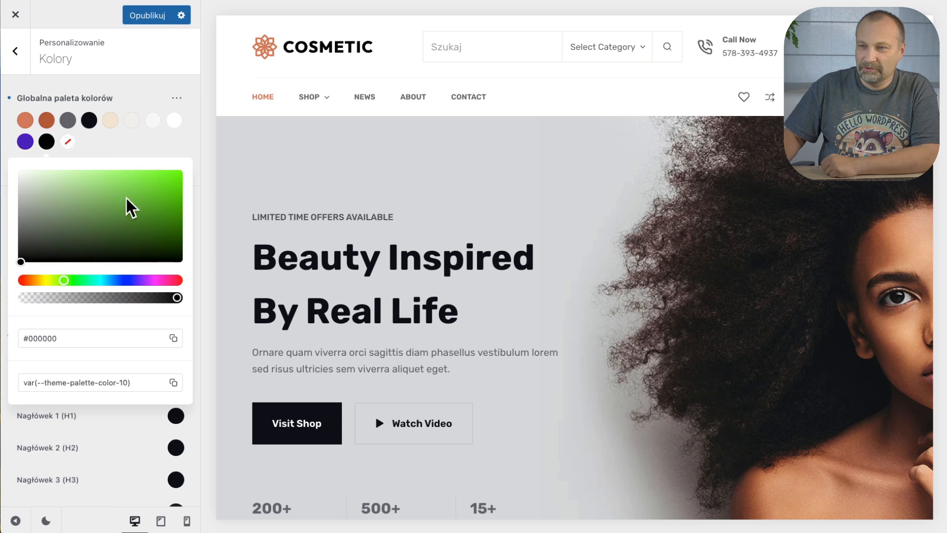
click(156, 197)
Set the eleventh colour of the global palette to orange #eaa717.
click(67, 143)
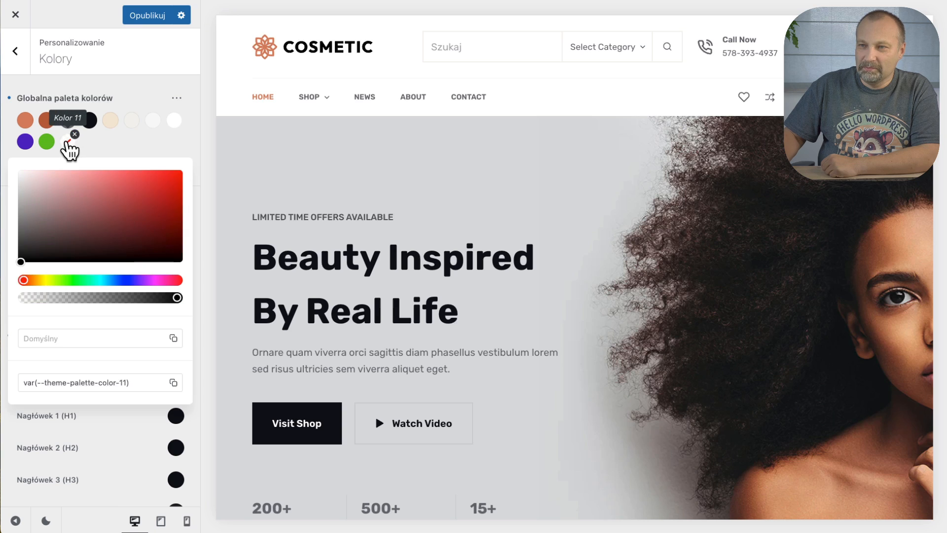
click(42, 280)
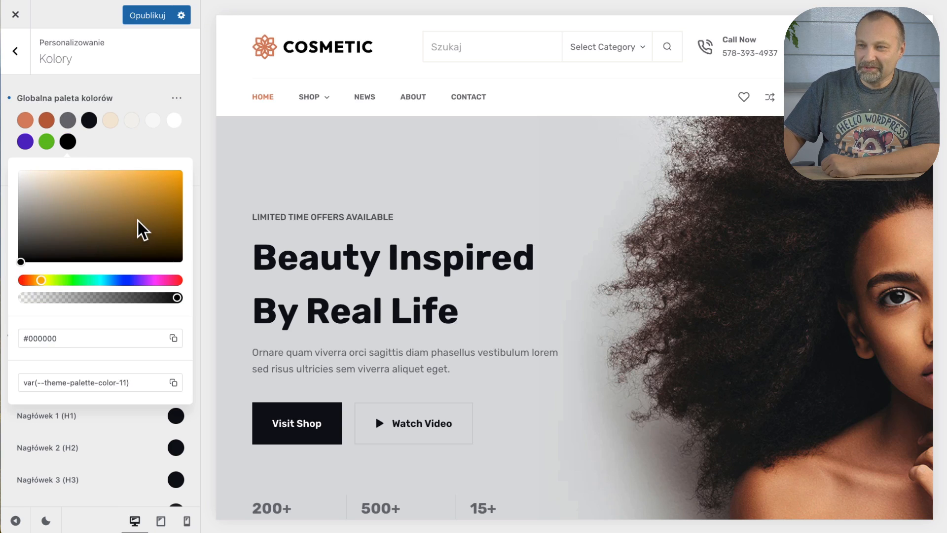
click(155, 198)
click(165, 177)
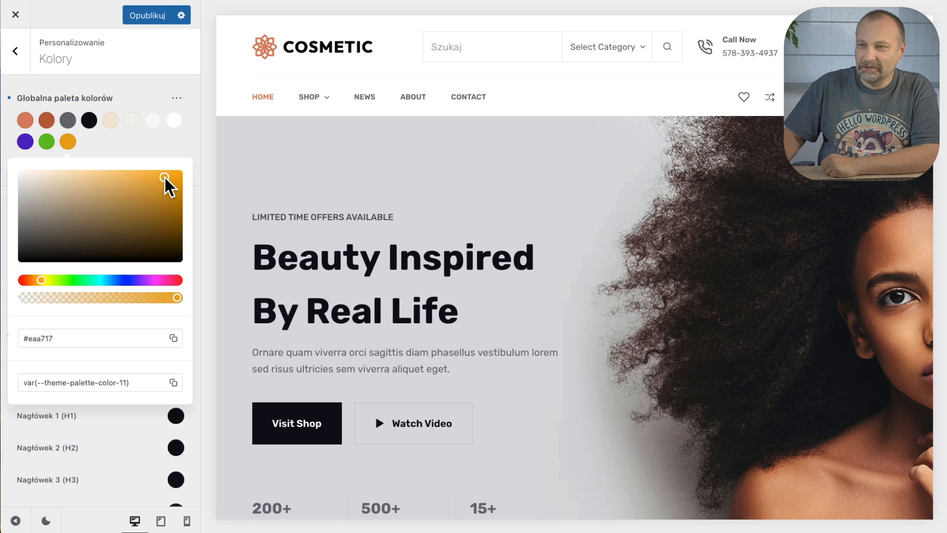
click(141, 152)
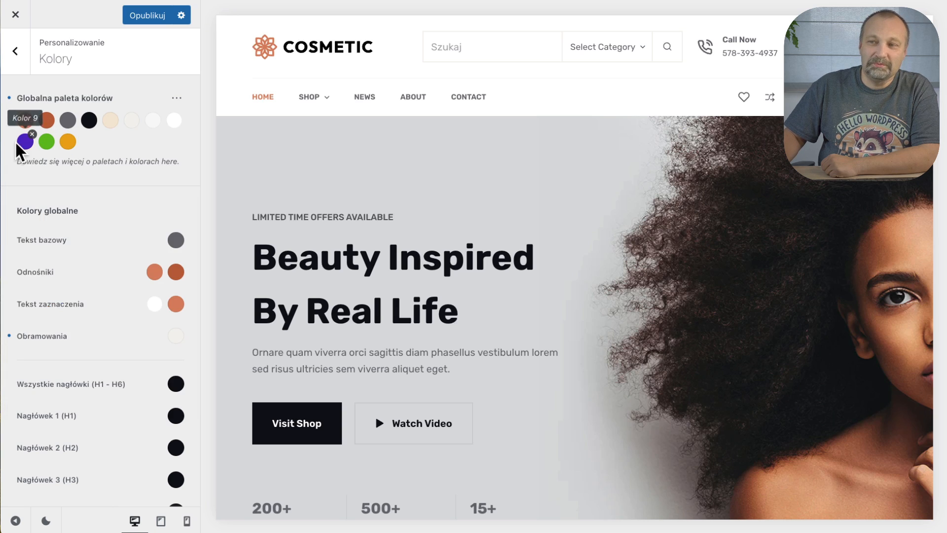
Save the extended eleven-colour palette as another custom preset and check it among the custom (Własne) palettes.
click(176, 99)
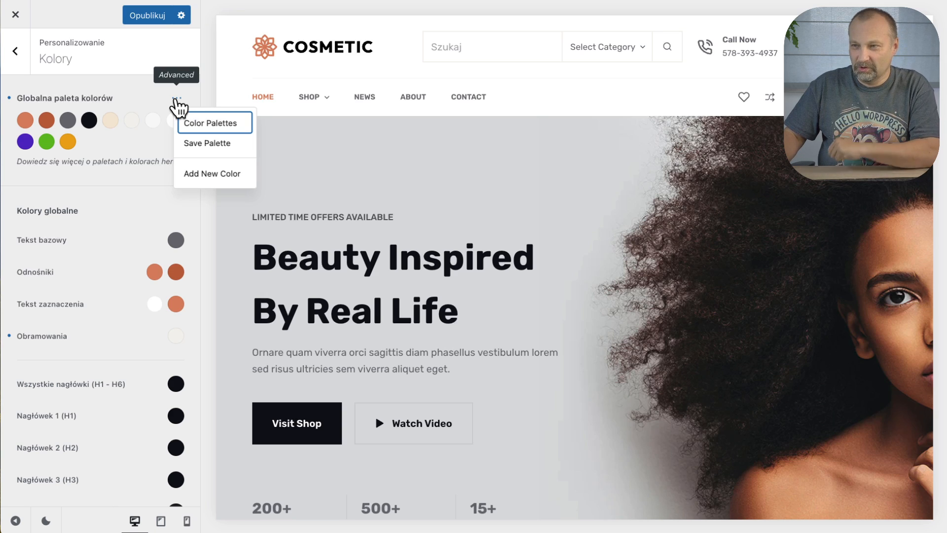
click(196, 145)
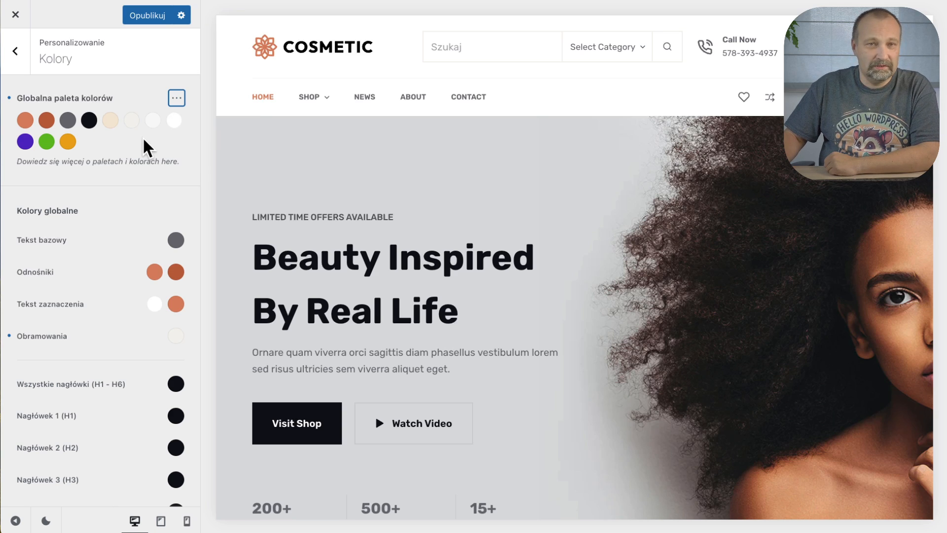
click(178, 100)
click(208, 129)
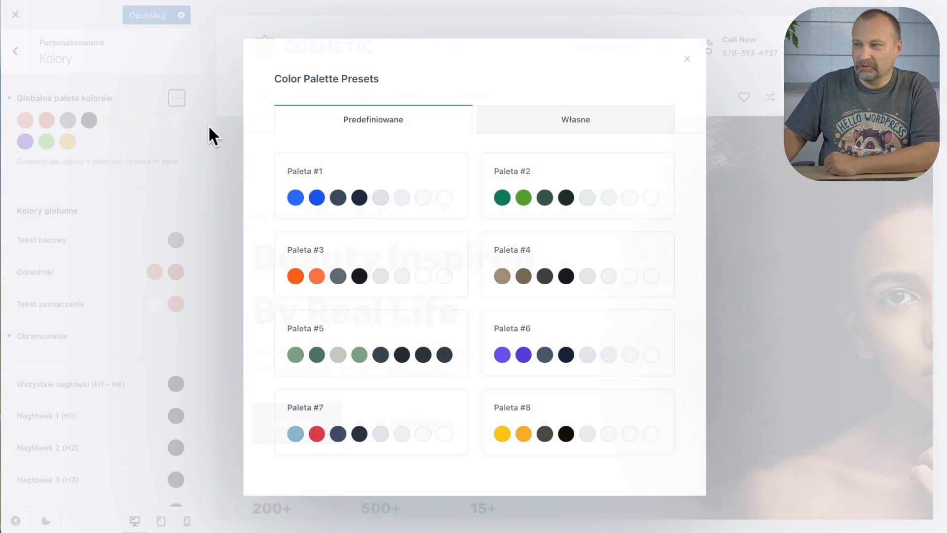
click(560, 130)
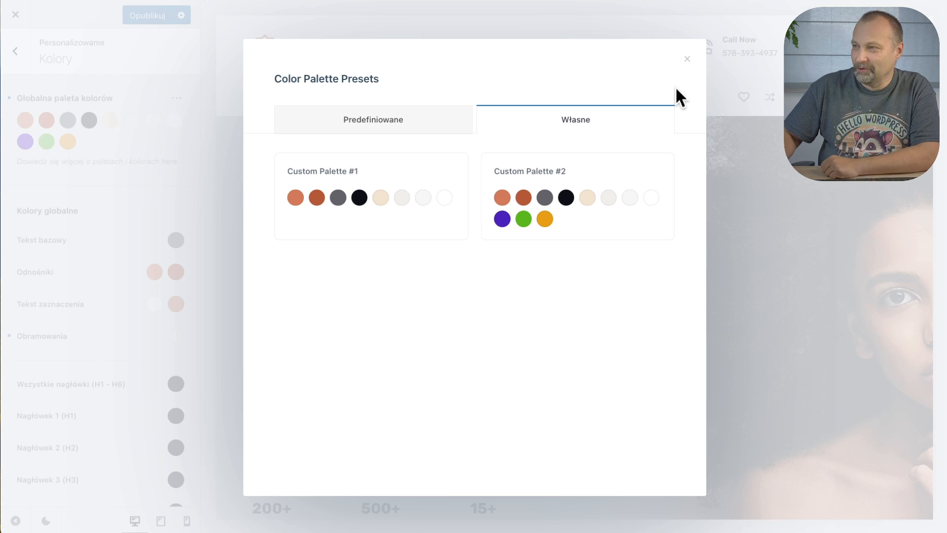
click(687, 60)
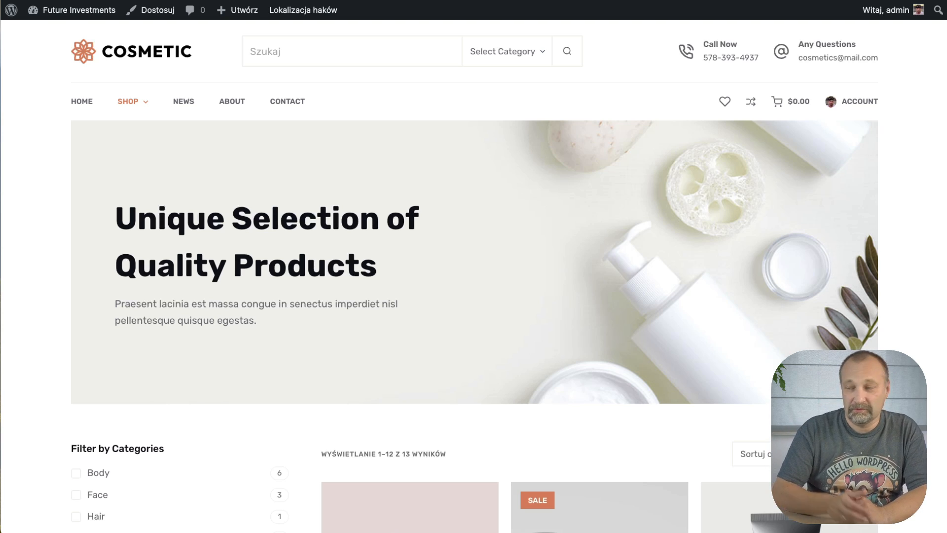
Look over the shop page's hero banner, the product filters and the product grid beneath it.
scroll(343, 241, down, 5)
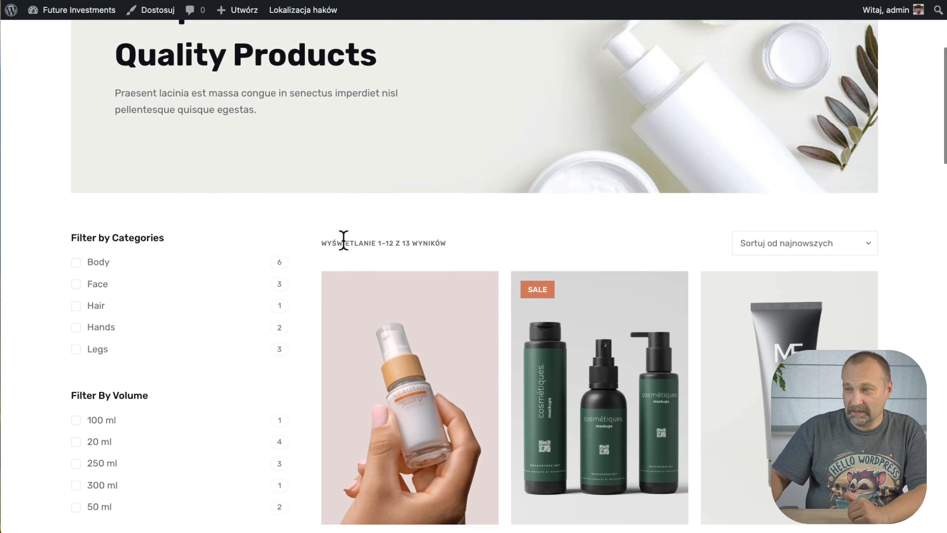
scroll(343, 242, up, 5)
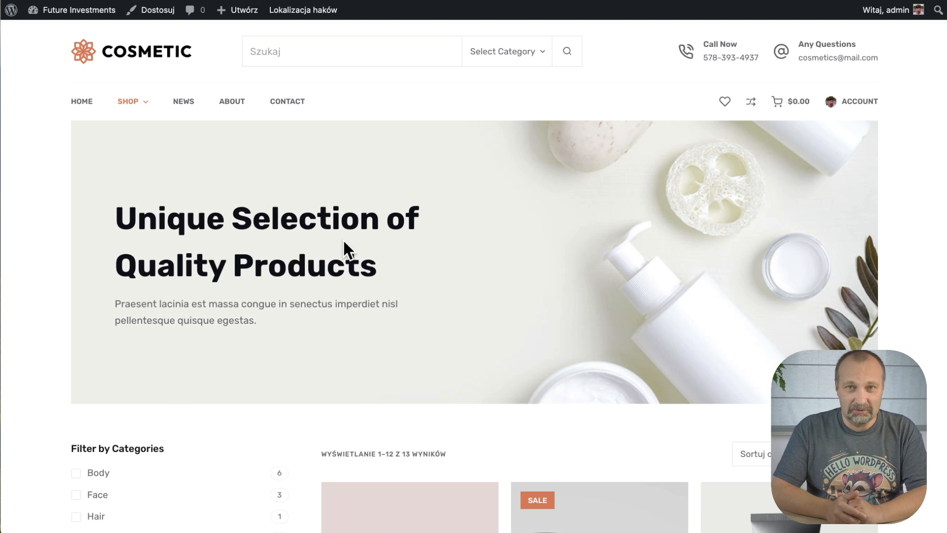
scroll(344, 243, down, 6)
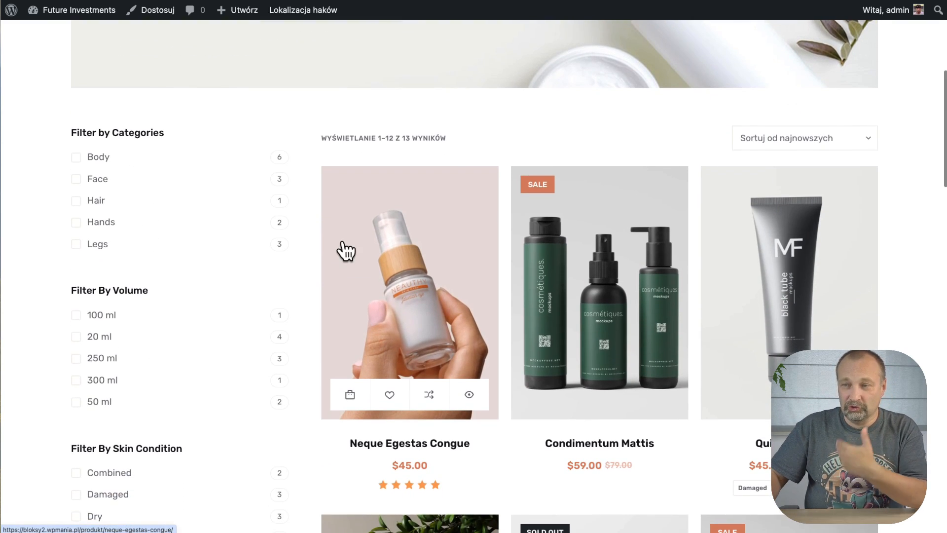
scroll(344, 249, up, 6)
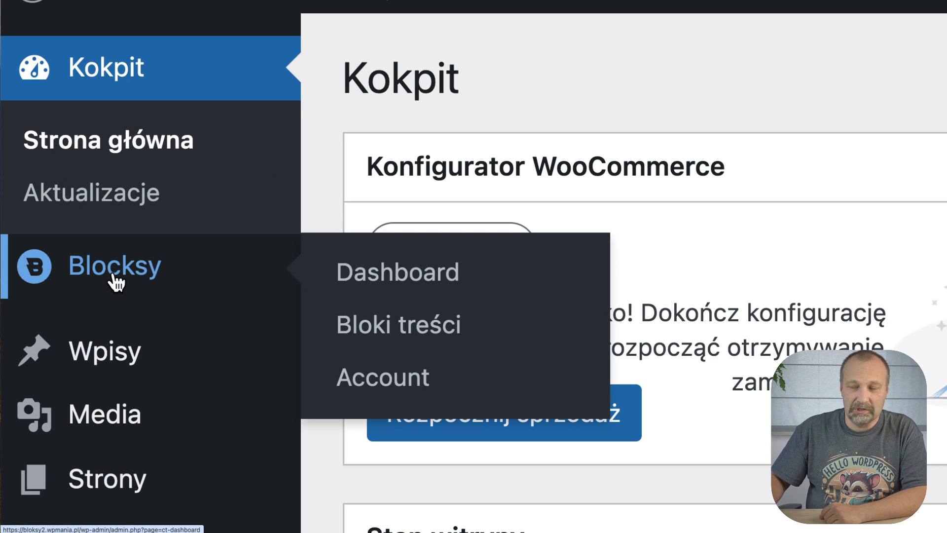
Open the "Shop Page – Hero Banner" content block for editing from the Blocksy content blocks, and view its placement on the shop page.
click(431, 336)
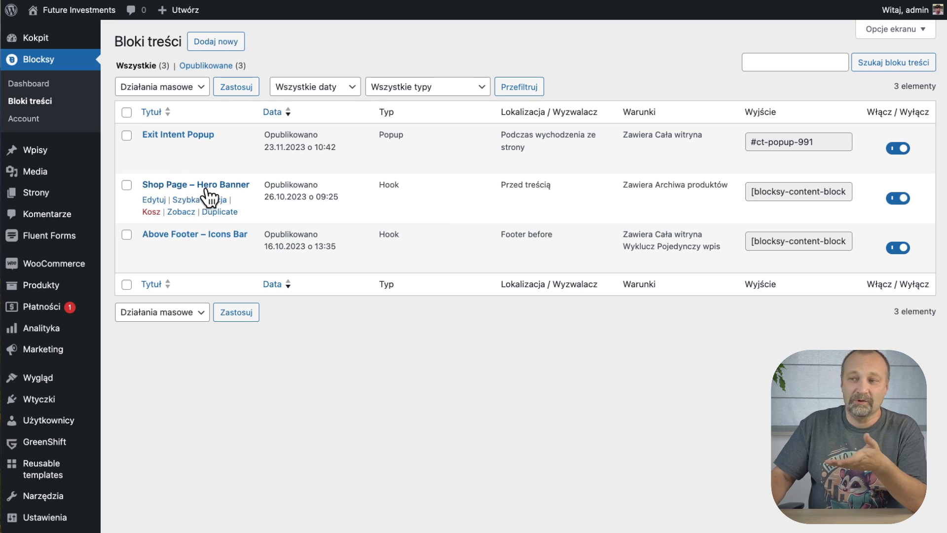
click(152, 200)
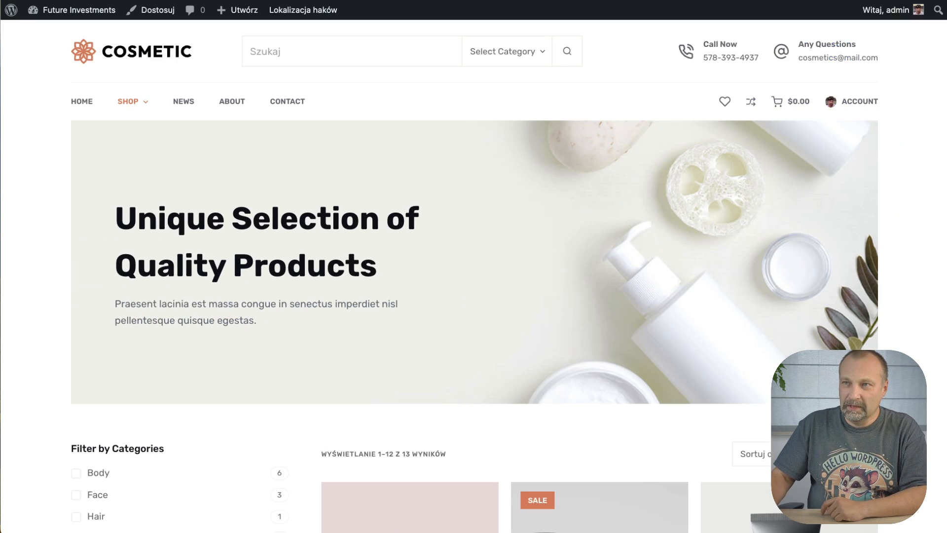
scroll(491, 372, down, 3)
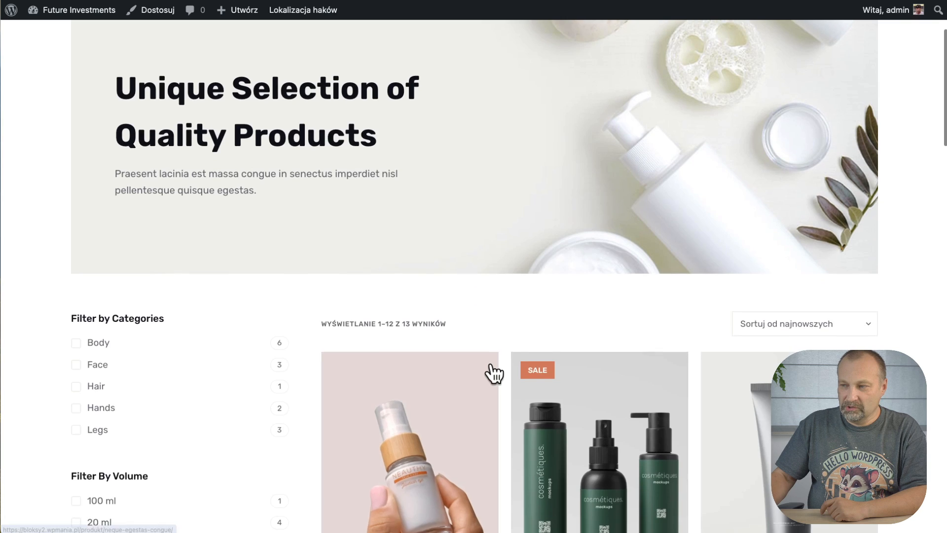
Open the display conditions of the "Shop Page - Hero Banner" content block from its Blocksy page settings.
scroll(494, 373, up, 2)
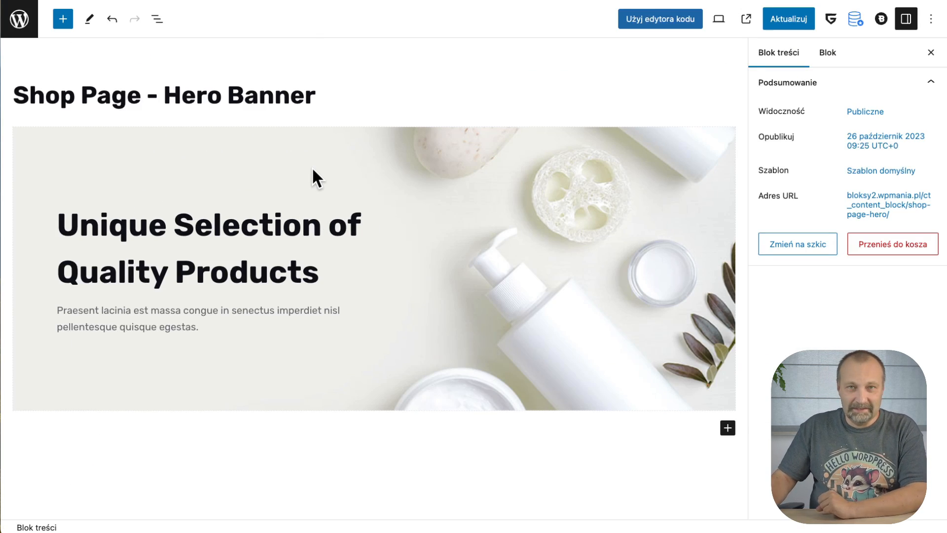
click(352, 225)
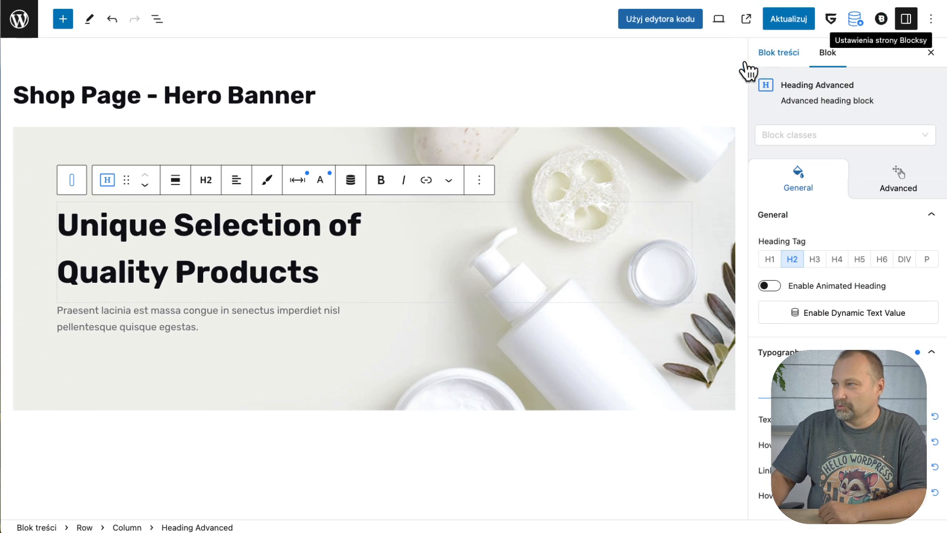
click(881, 19)
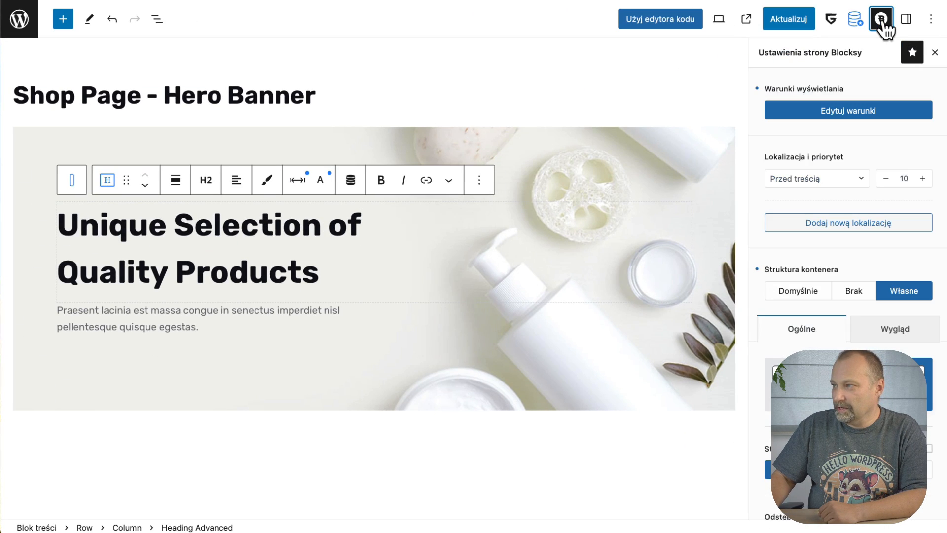
click(849, 112)
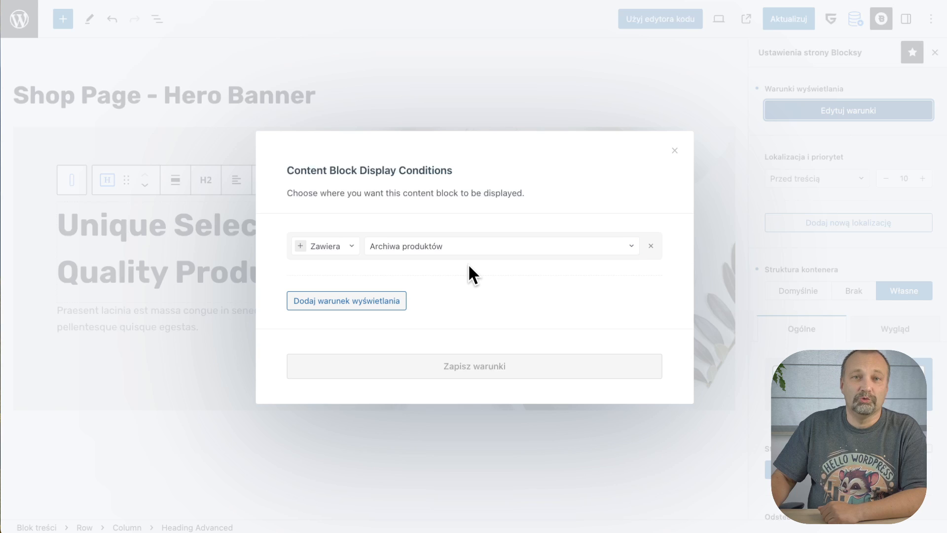
Set the content block's display condition to include "Pojedynczy produkt", save the conditions and update the block.
click(400, 254)
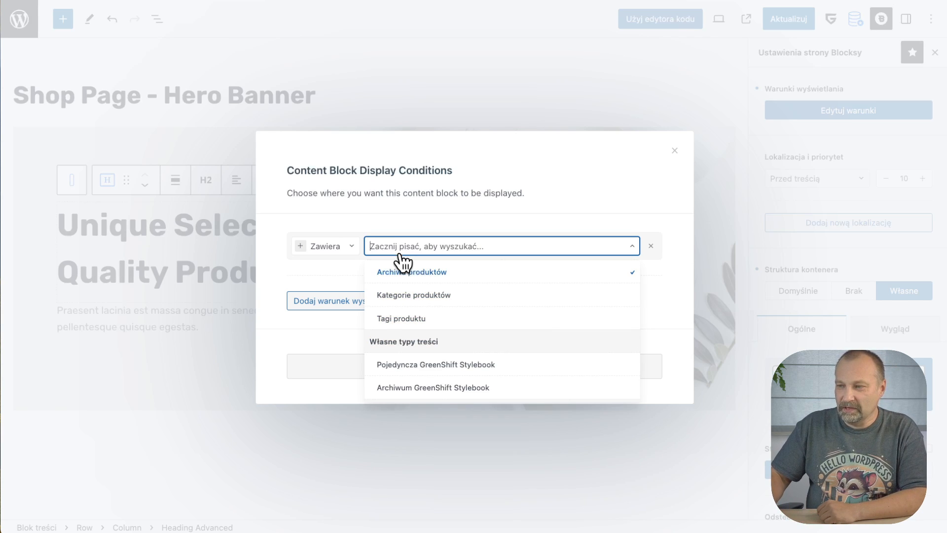
scroll(447, 373, up, 3)
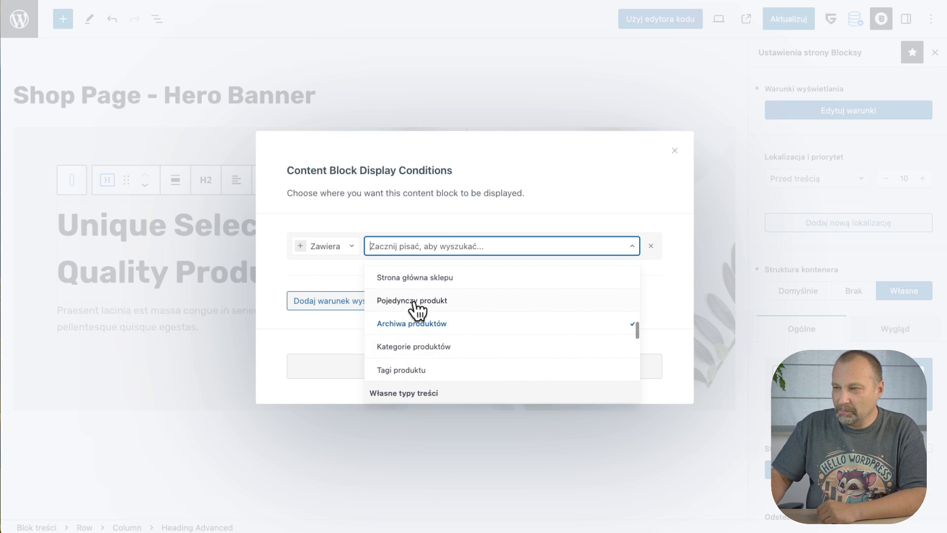
click(415, 302)
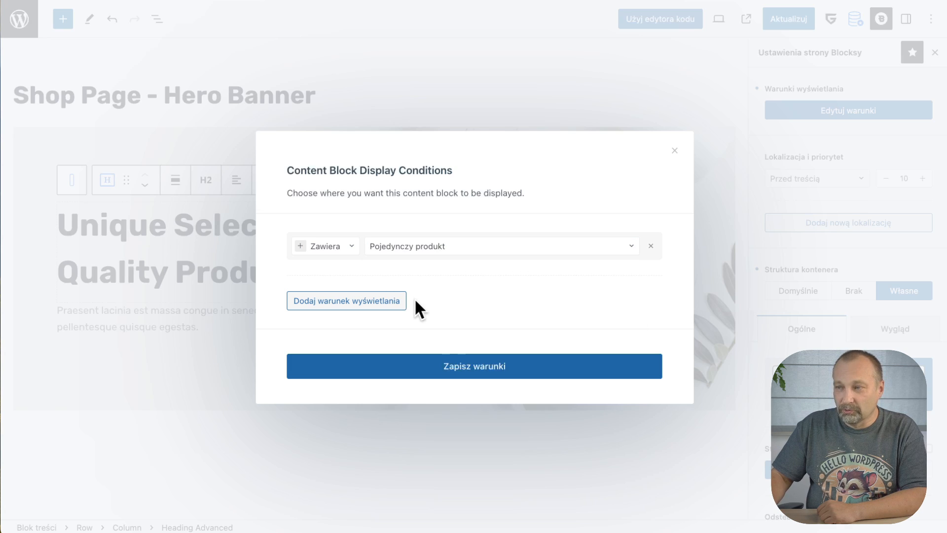
click(332, 256)
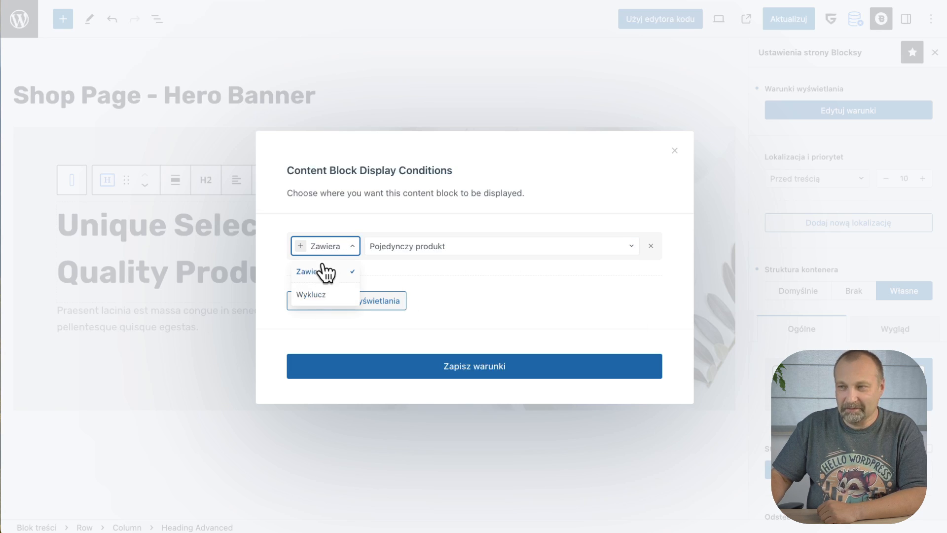
click(346, 248)
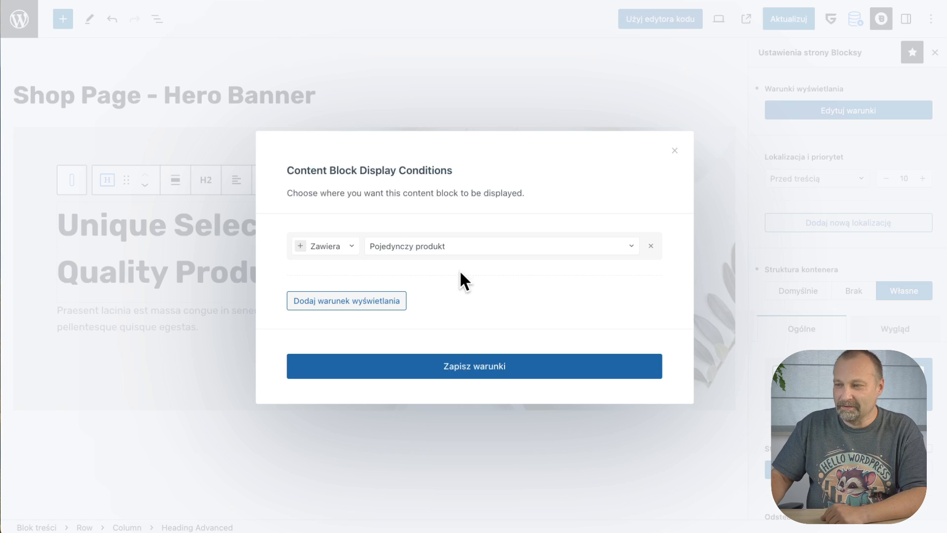
click(461, 375)
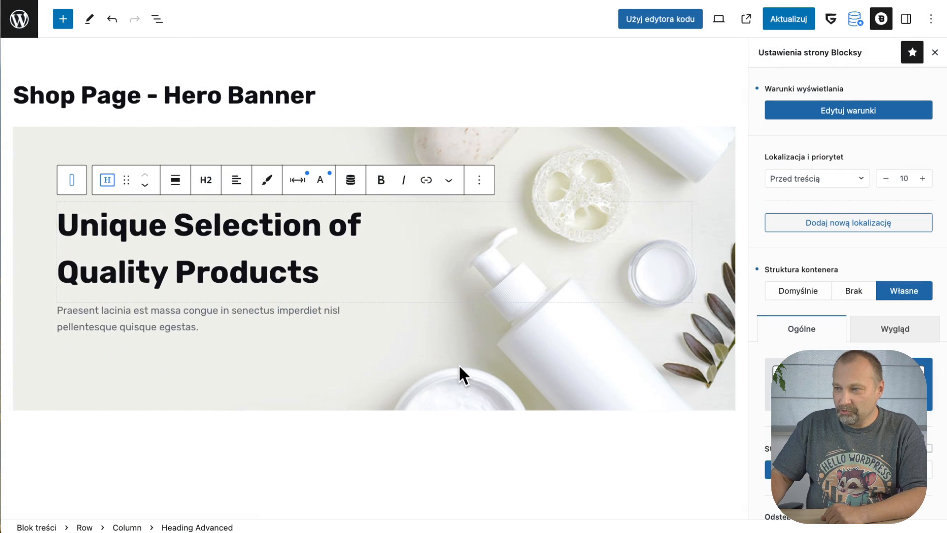
click(776, 30)
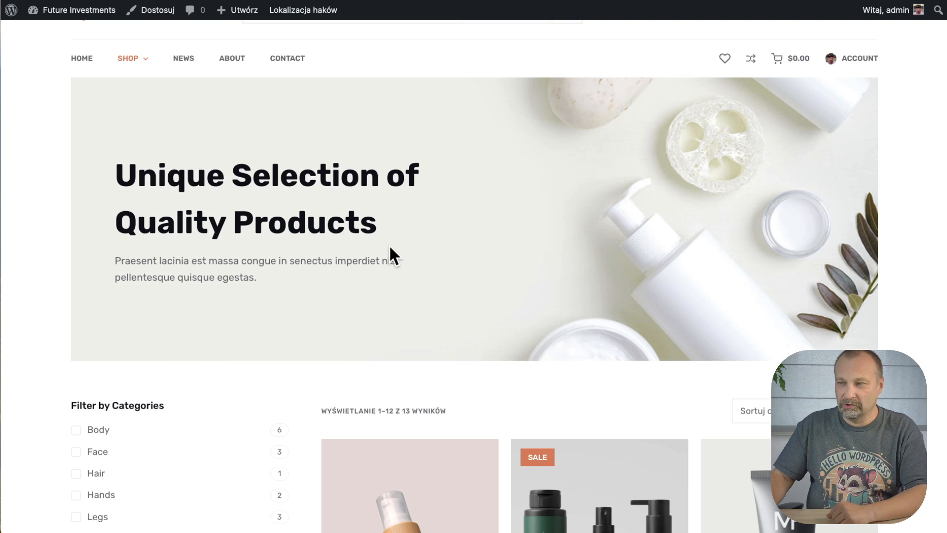
Reload the shop page to check the hero banner, and open the Neque Egestas Congue product page.
scroll(392, 255, up, 1)
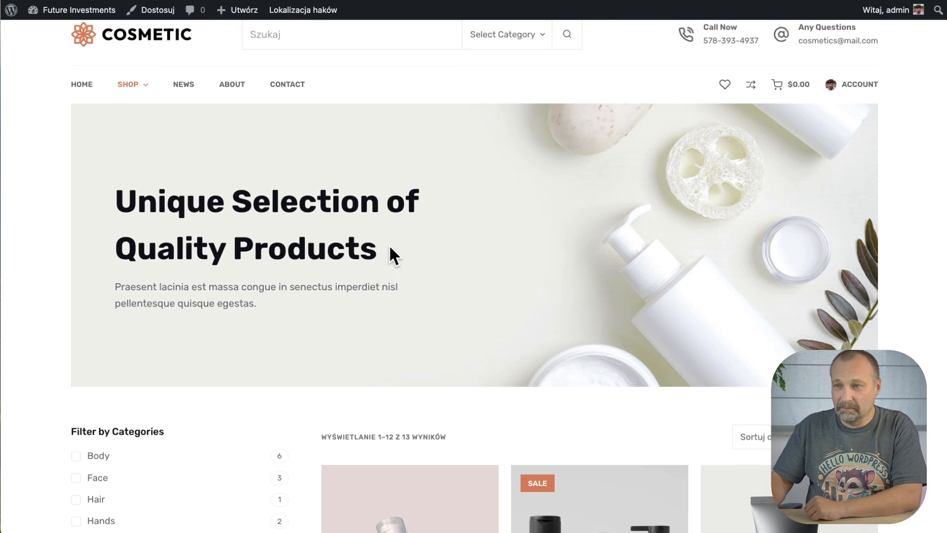
key(super+r)
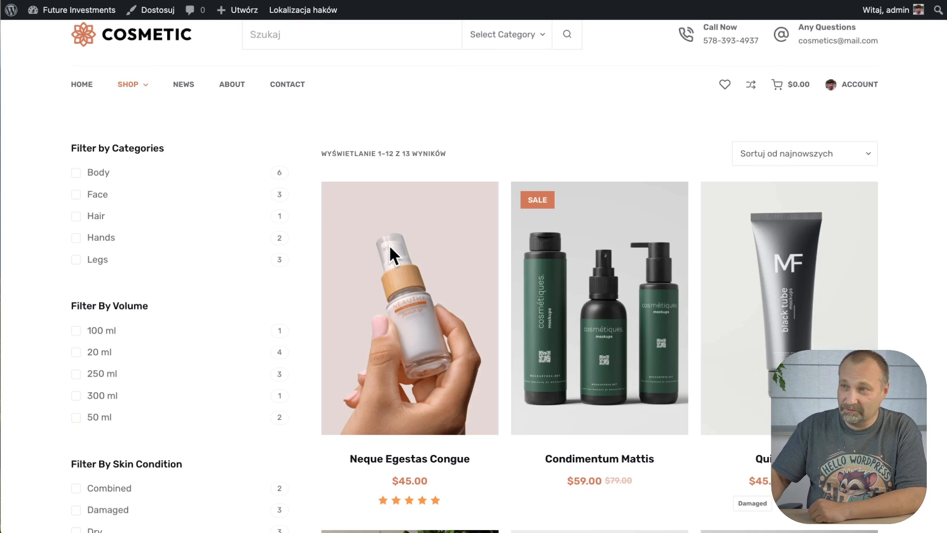
click(389, 244)
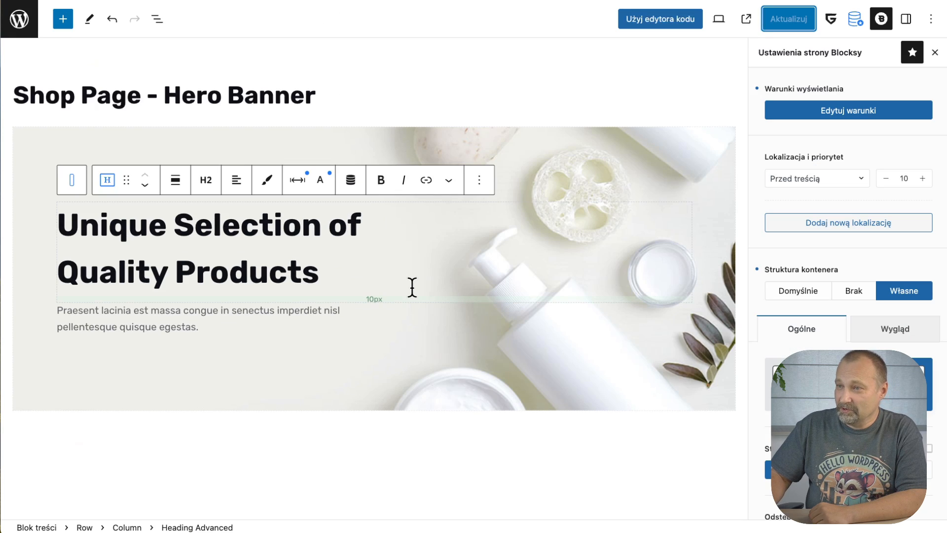
Add a second display condition to the hero banner block that includes "Użytkownik wylogował się".
click(835, 110)
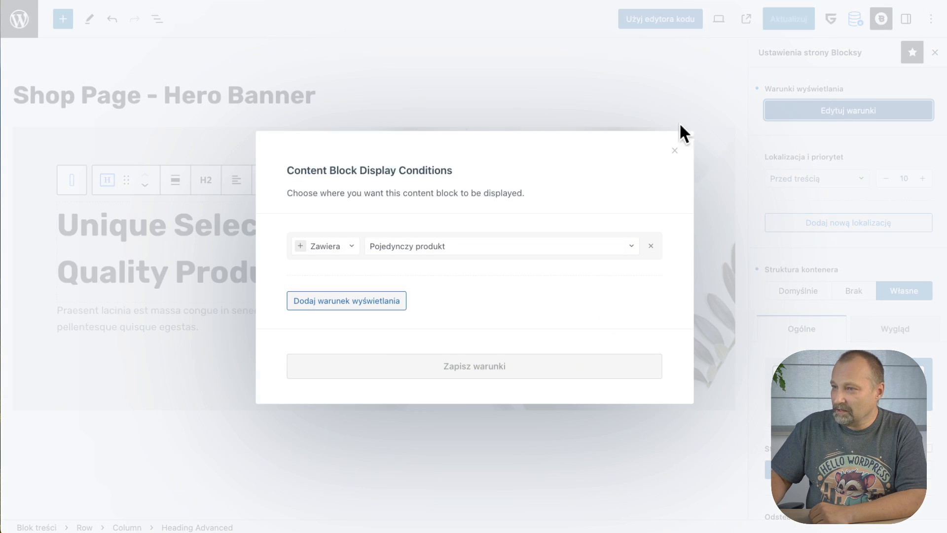
click(354, 301)
click(419, 273)
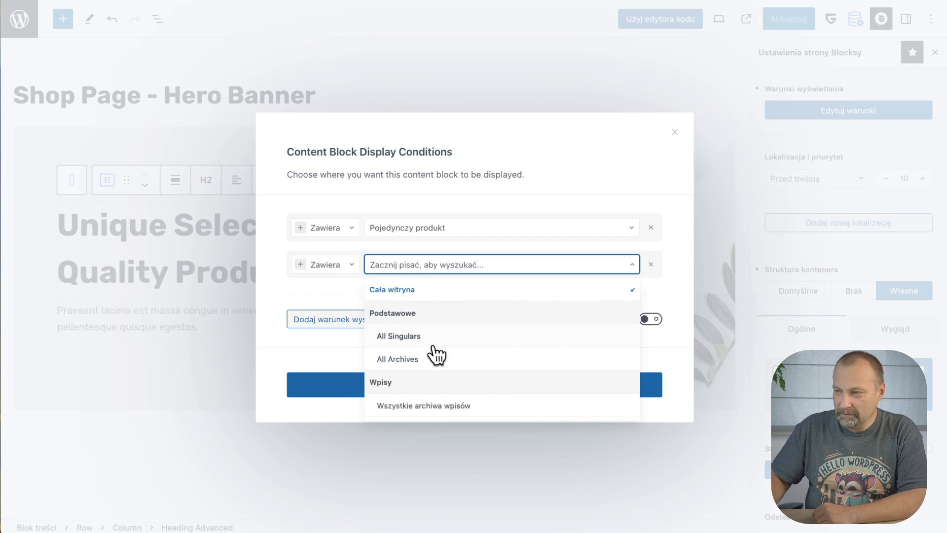
scroll(437, 353, down, 5)
scroll(434, 346, down, 8)
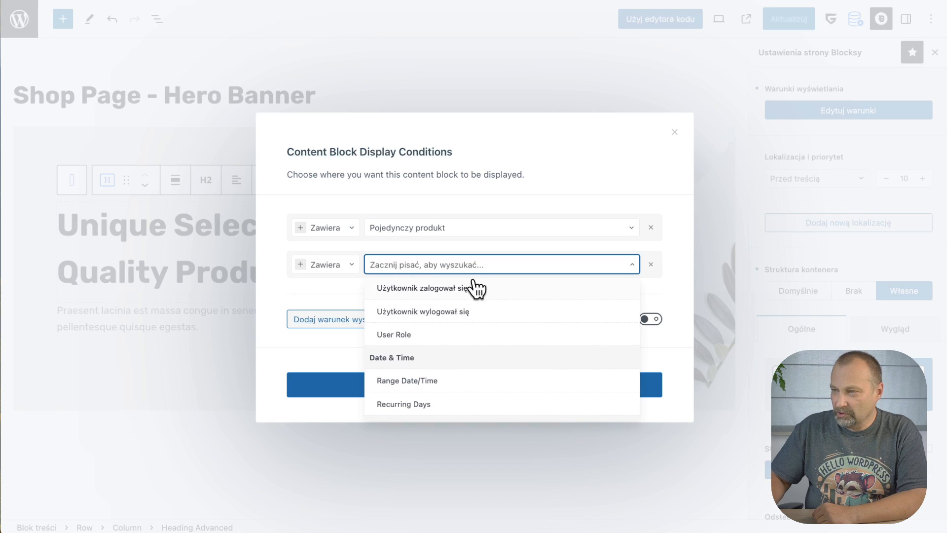
click(433, 315)
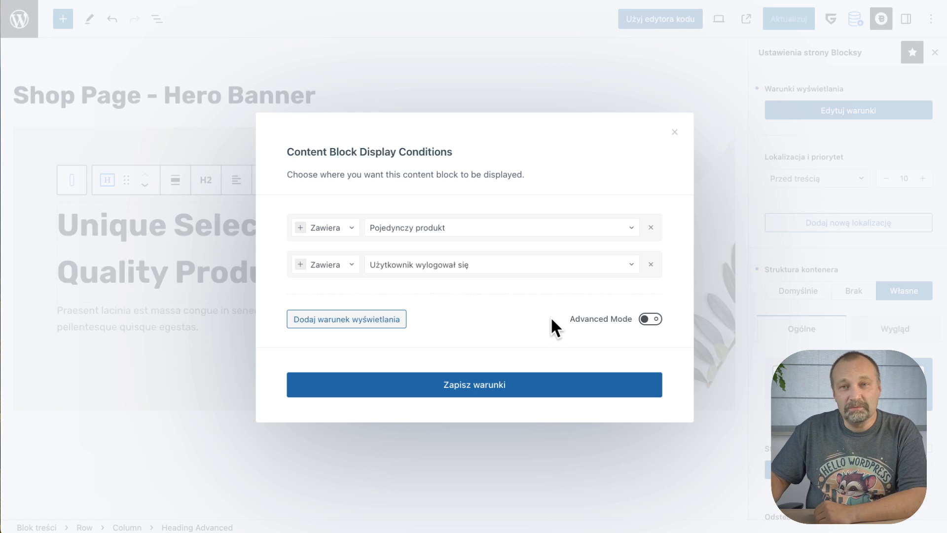
Enable Advanced Mode, join the two display conditions with AND, and save them along with the content block.
click(650, 320)
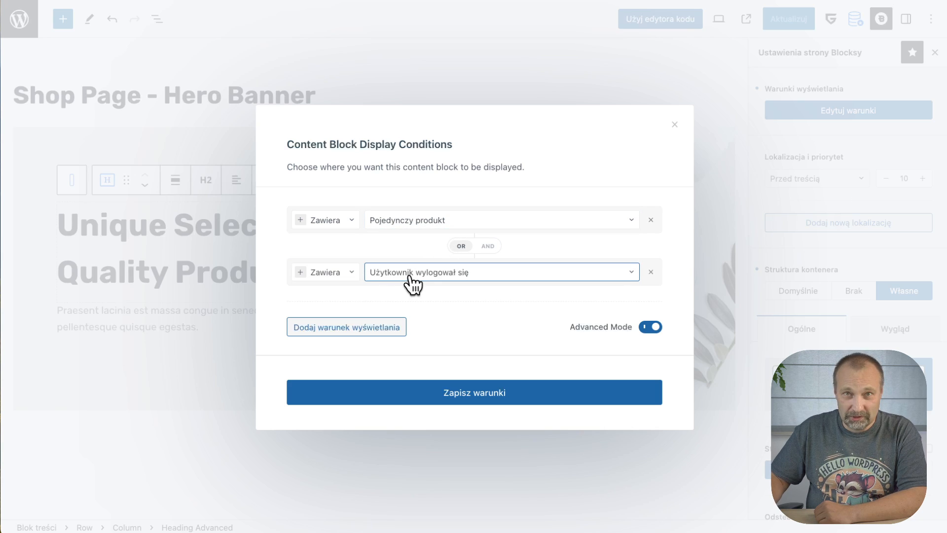
click(486, 245)
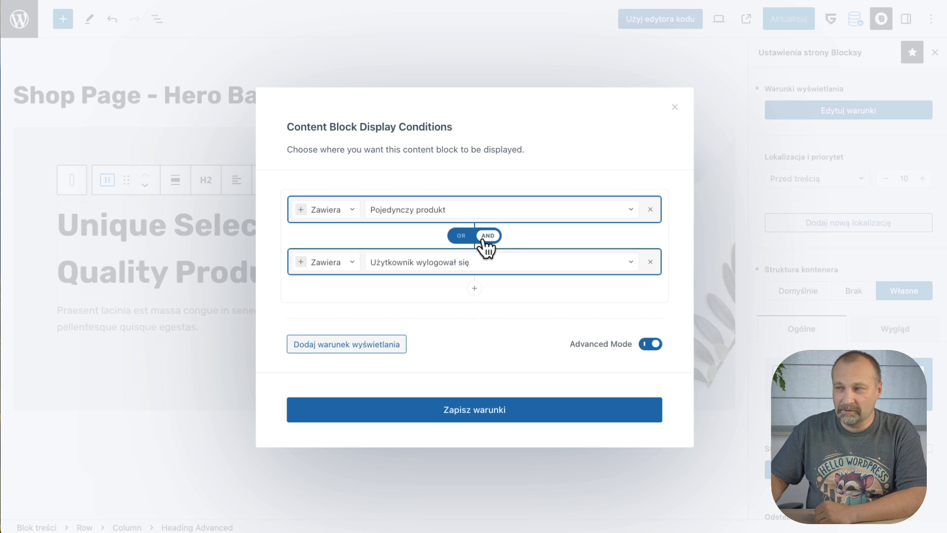
click(462, 414)
click(785, 17)
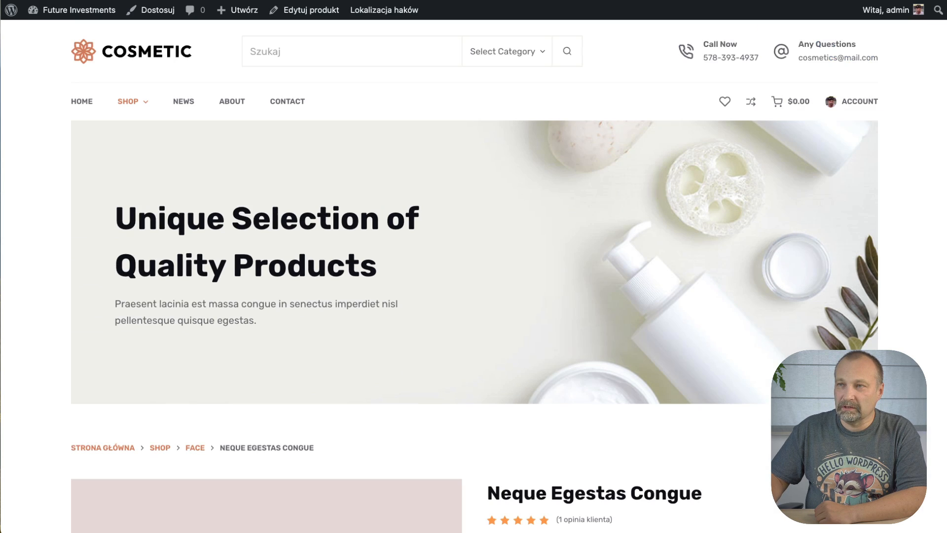
Reload the Neque Egestas Congue page to check the banner, and log out of the site, returning to its home page.
key(super+r)
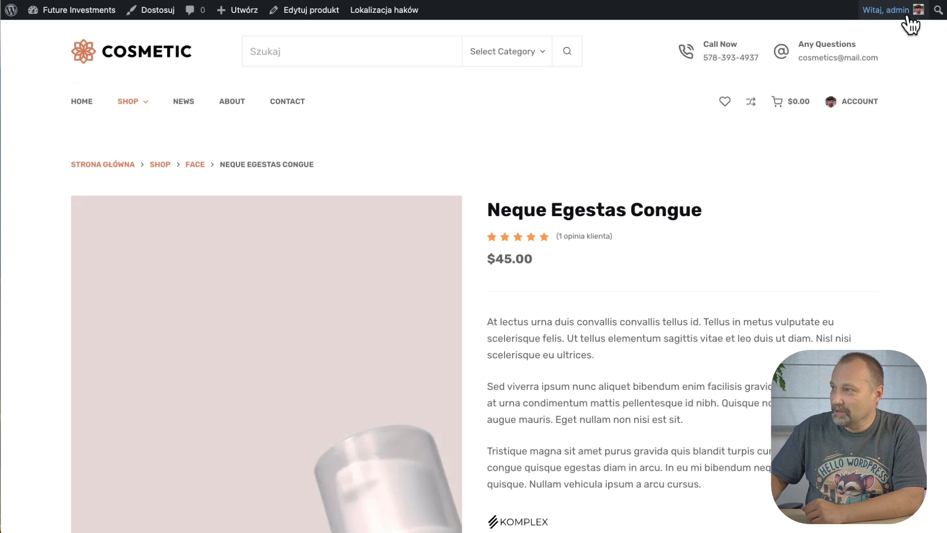
mouse_move(907, 14)
click(848, 92)
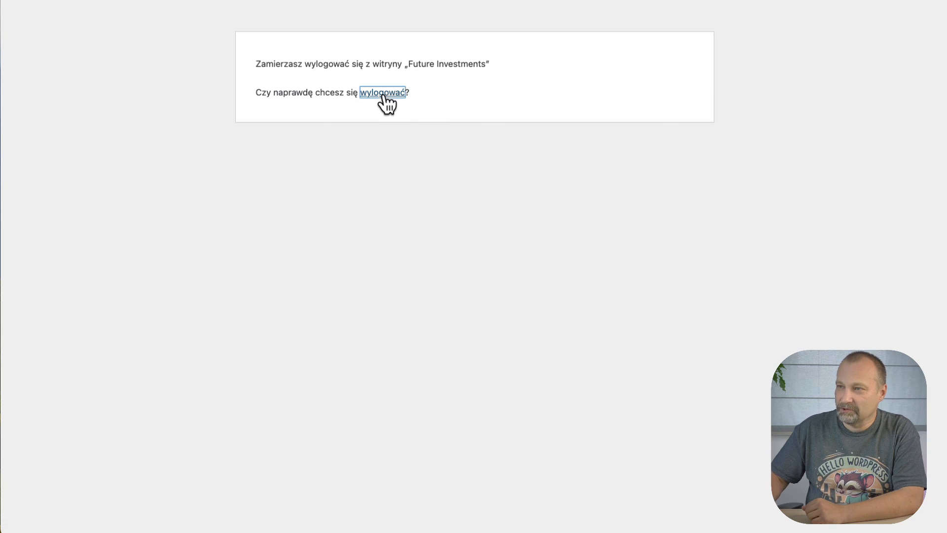
click(384, 95)
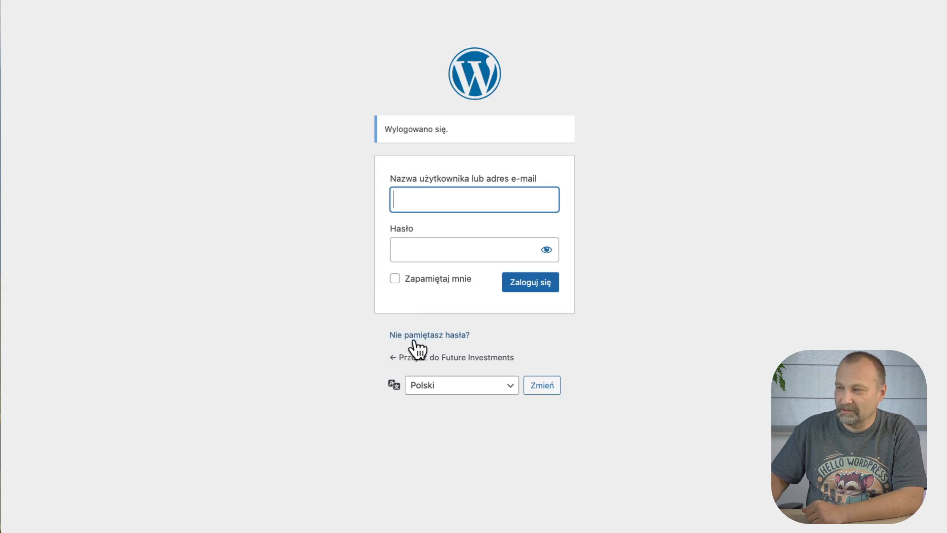
click(410, 360)
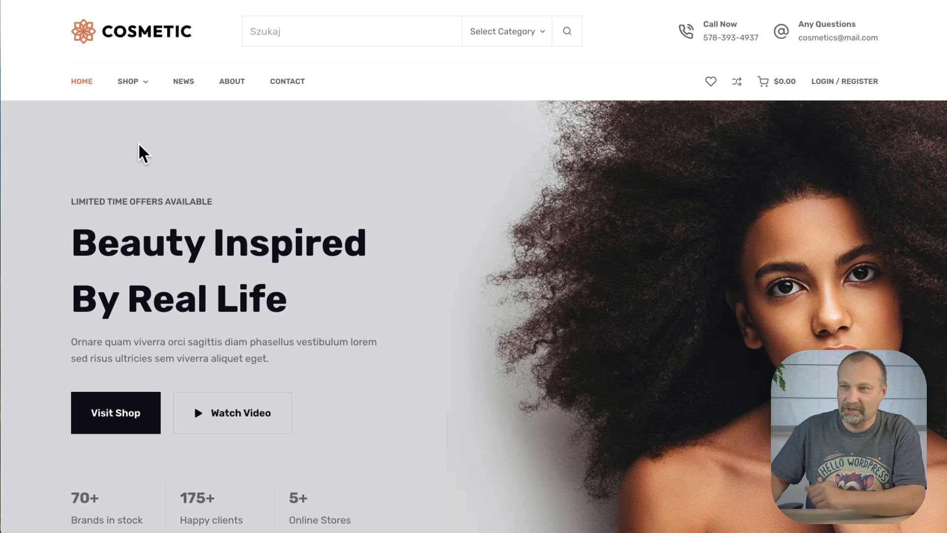
Open the Variable Product page from the shop navigation as a logged-out visitor and examine its hero banner and product details.
mouse_move(136, 88)
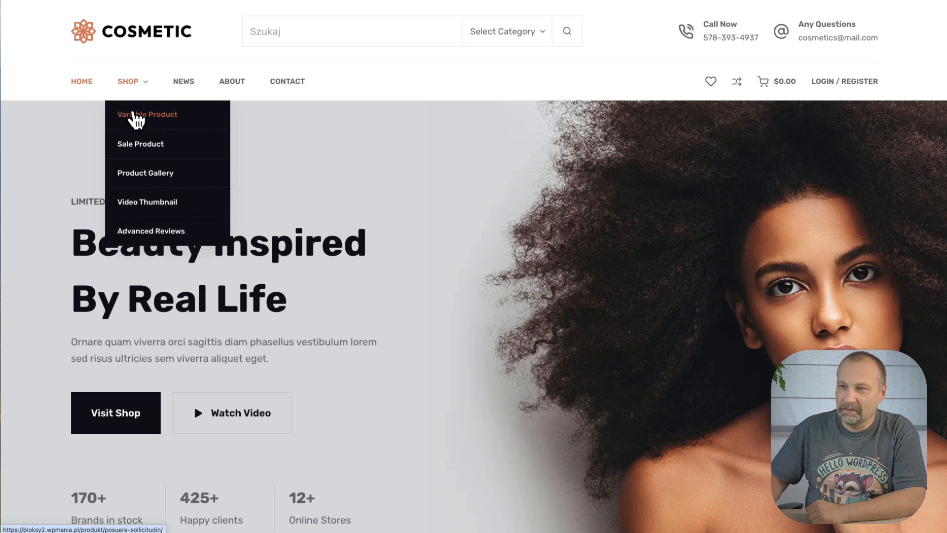
click(129, 89)
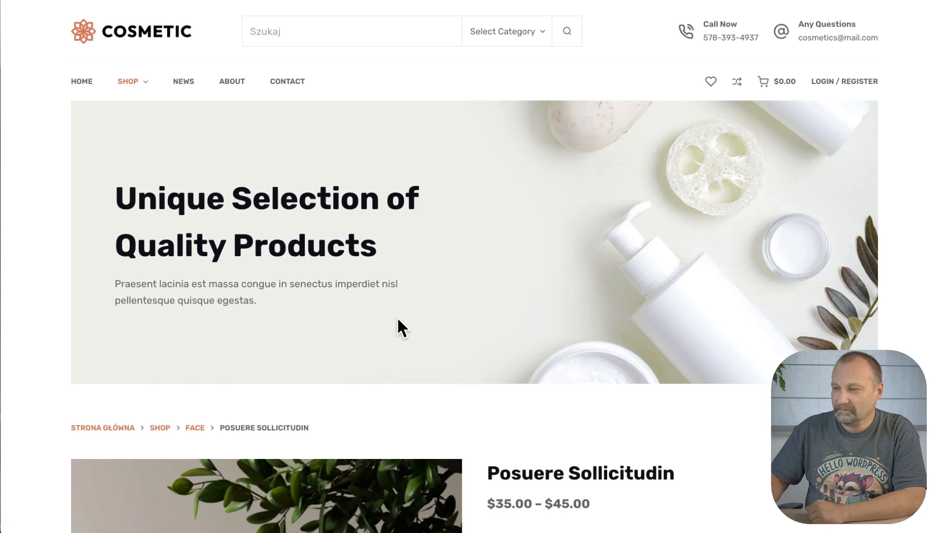
scroll(397, 321, down, 3)
scroll(397, 320, up, 2)
scroll(398, 318, down, 4)
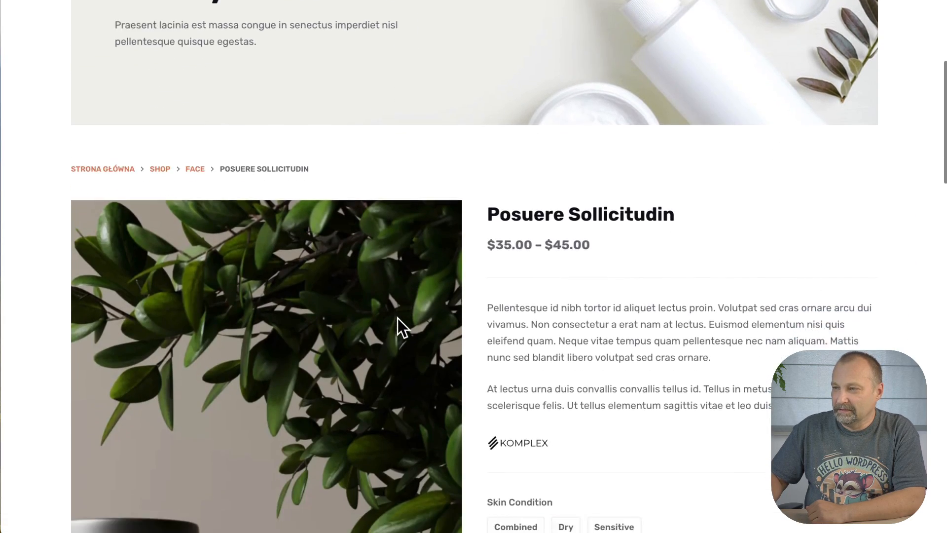
scroll(398, 318, up, 5)
scroll(232, 211, down, 17)
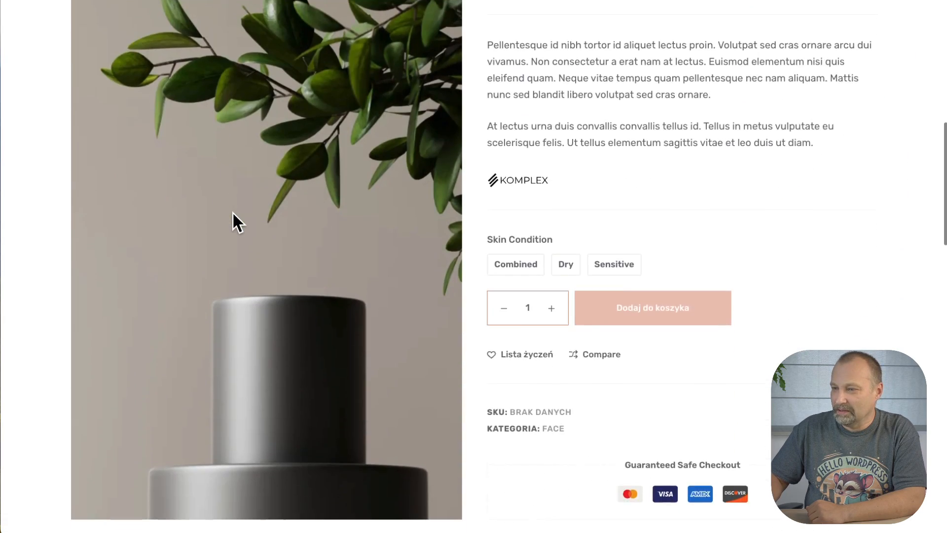
scroll(233, 212, up, 10)
scroll(233, 212, up, 3)
scroll(232, 211, down, 6)
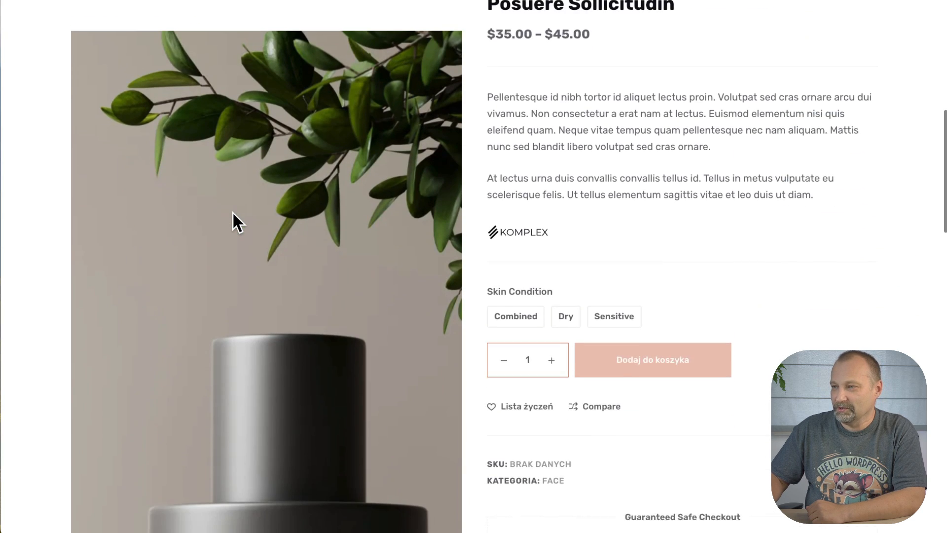
scroll(232, 212, up, 11)
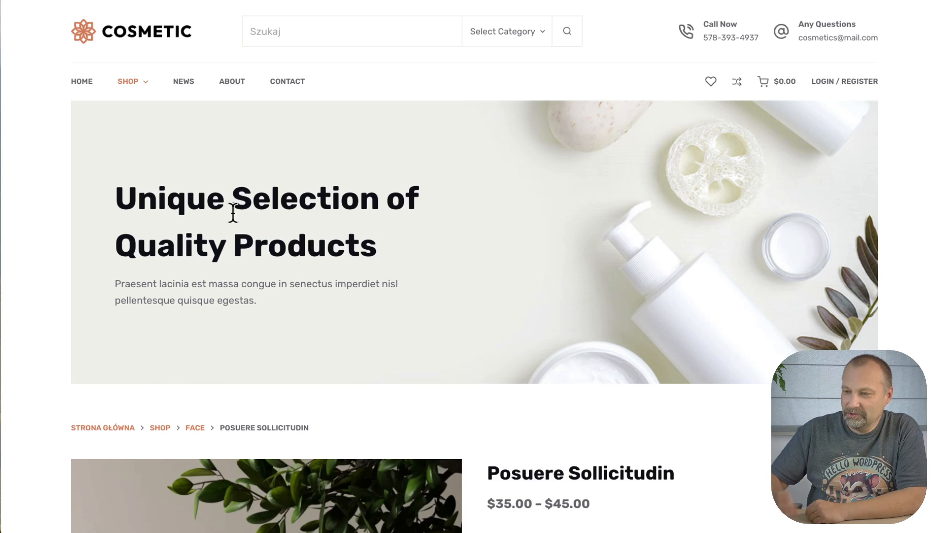
Check the shop page for the hero banner while logged out, and compare it with the Condimentum Mattis product page.
click(130, 82)
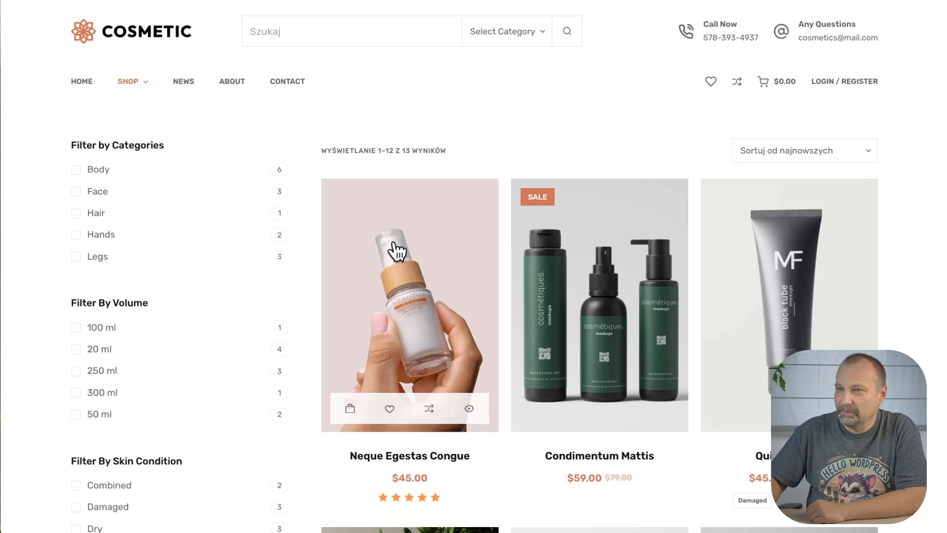
mouse_move(150, 98)
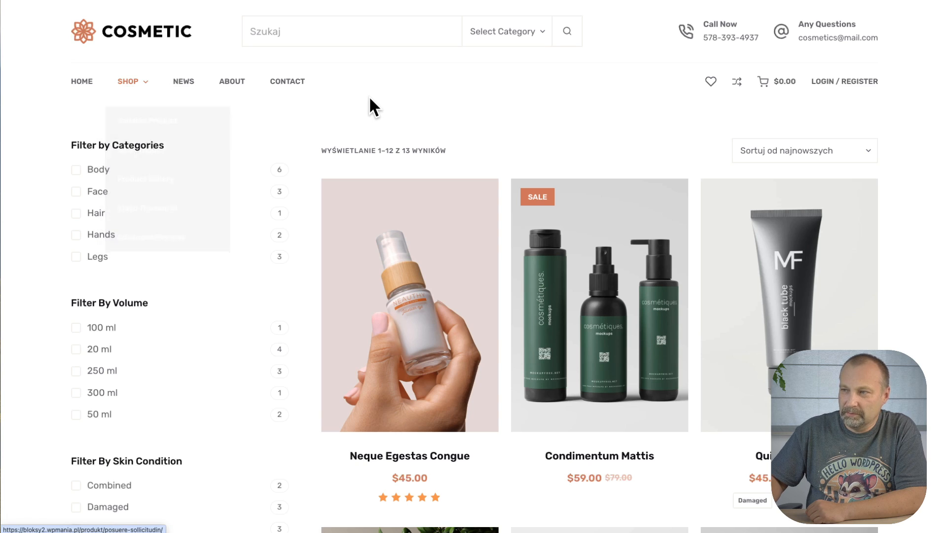
scroll(562, 124, down, 2)
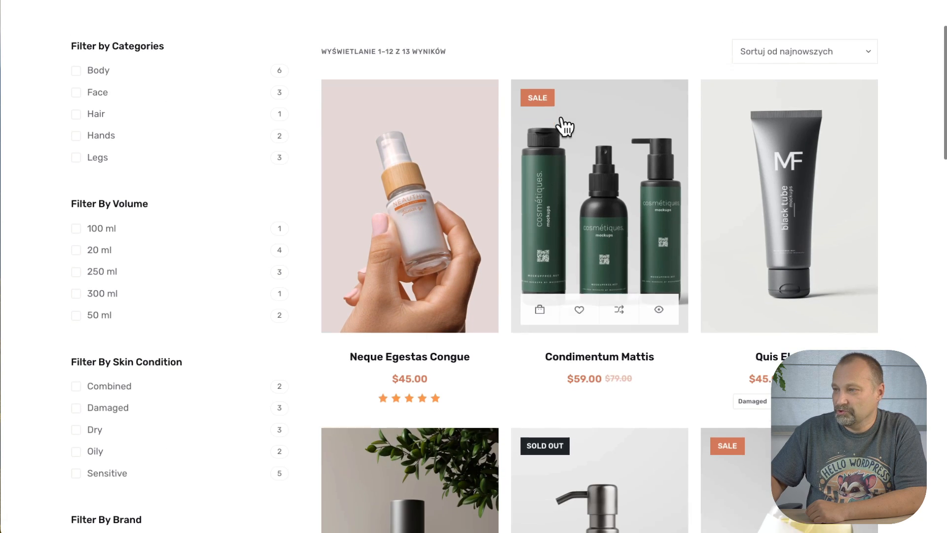
click(603, 185)
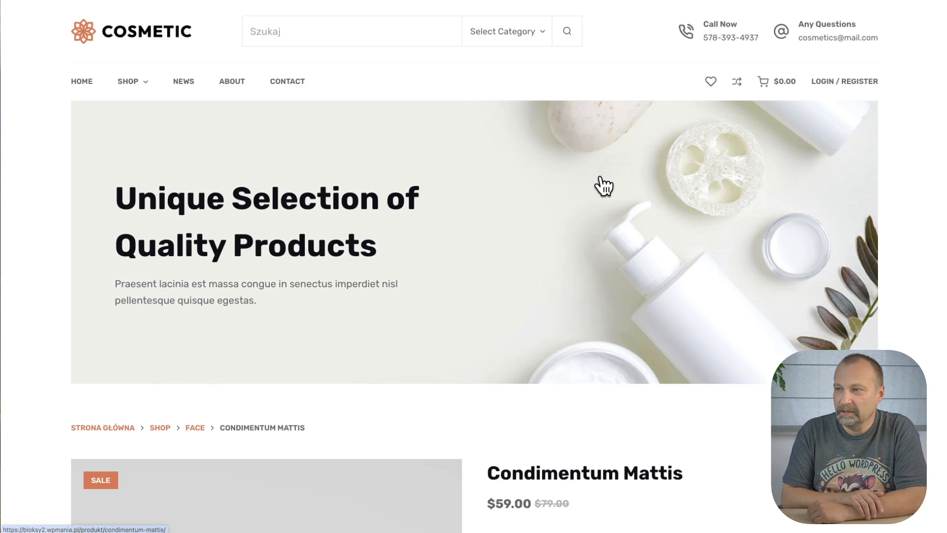
Look over the Condimentum Mattis product page below its hero banner as a logged-out visitor.
scroll(601, 184, down, 4)
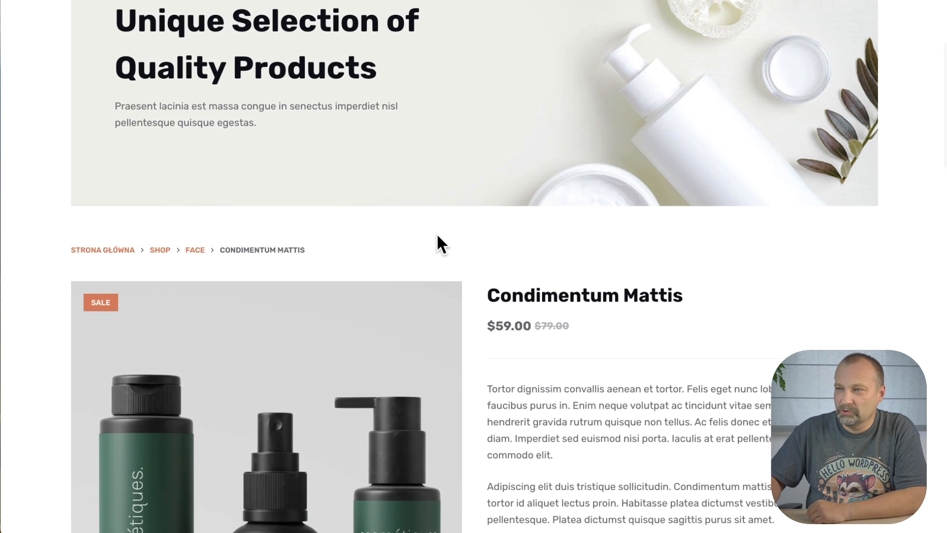
scroll(438, 235, up, 4)
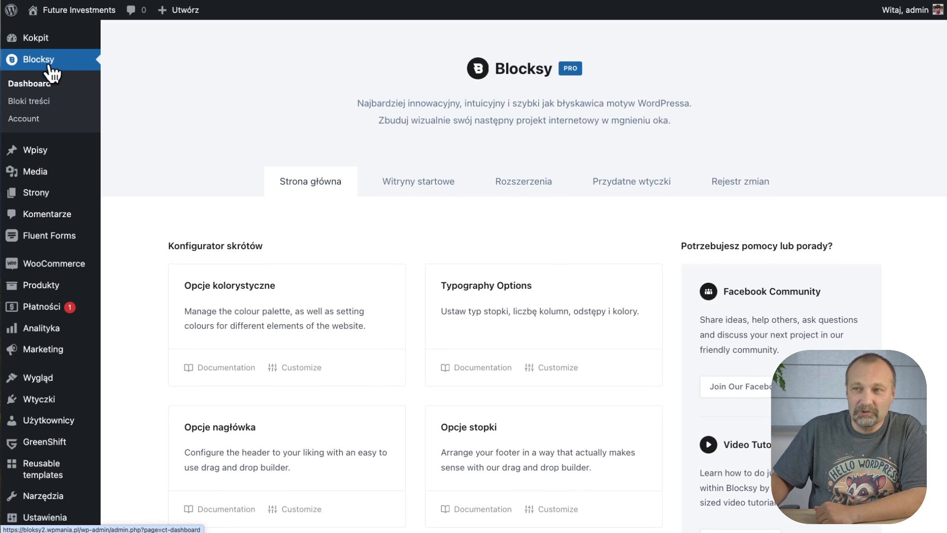
Activate the Color Mode Switch Pro extension in the Blocksy theme's extensions.
click(532, 182)
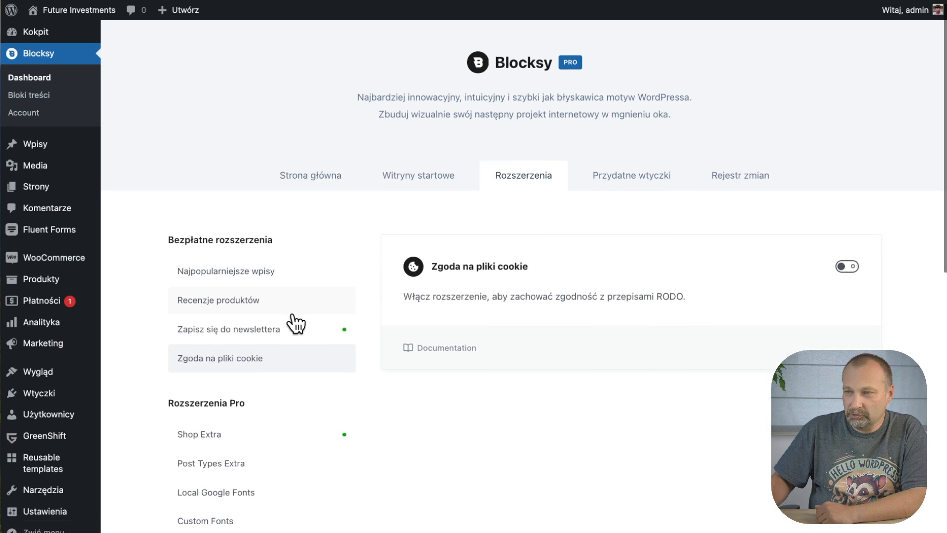
scroll(296, 323, down, 4)
scroll(296, 324, down, 2)
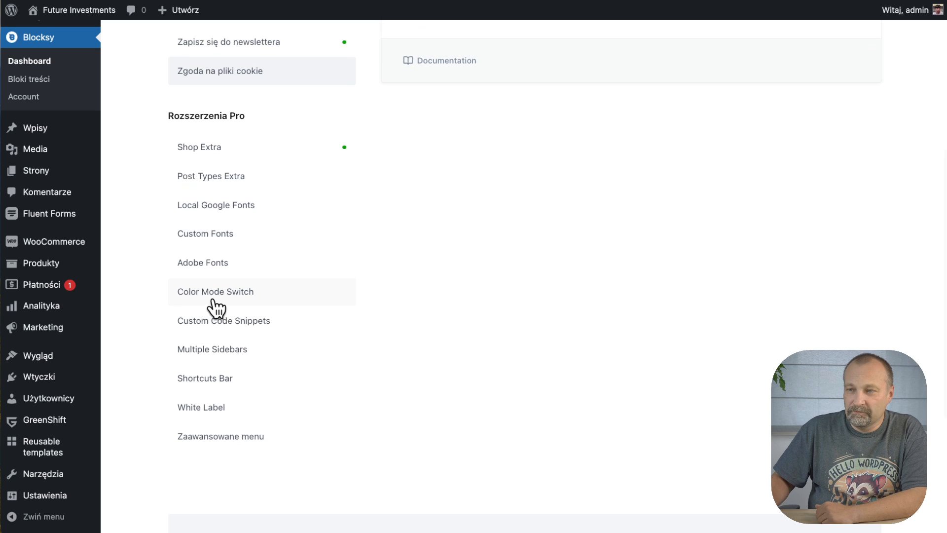
click(206, 307)
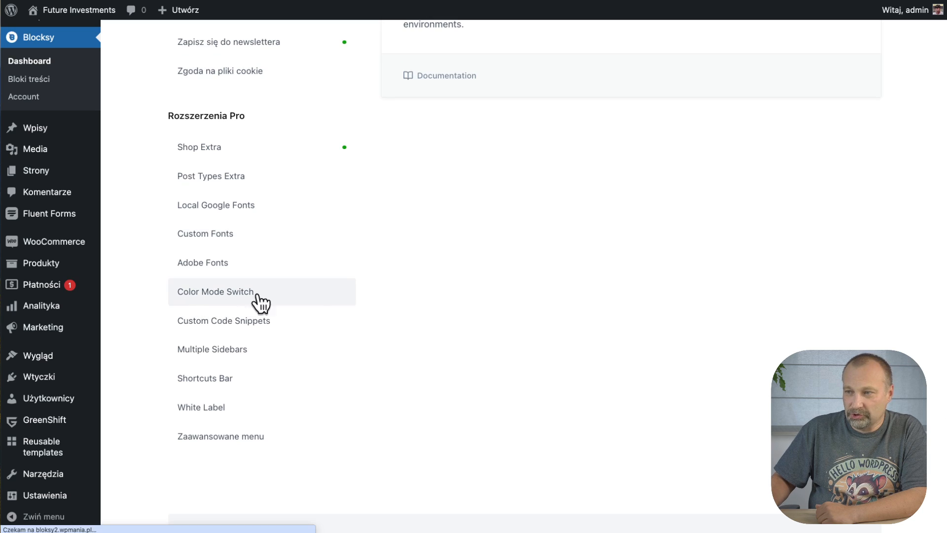
scroll(461, 291, up, 4)
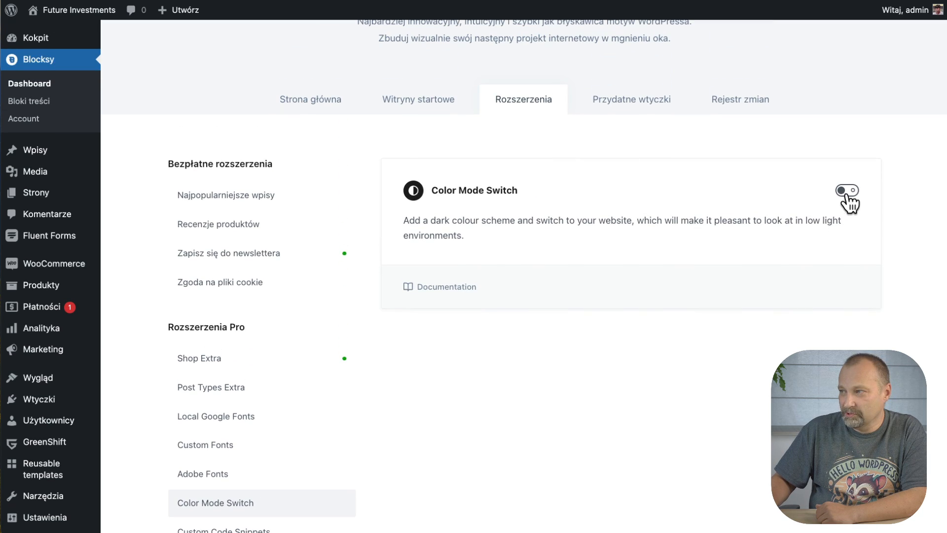
click(846, 197)
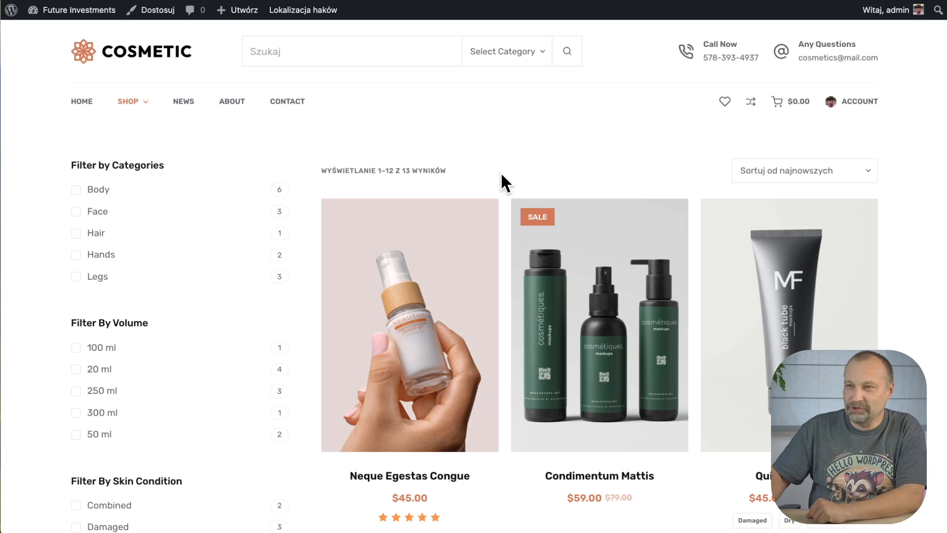
Add the Color Switch element at the end of the header's main row in the customizer and test it in the preview.
click(150, 13)
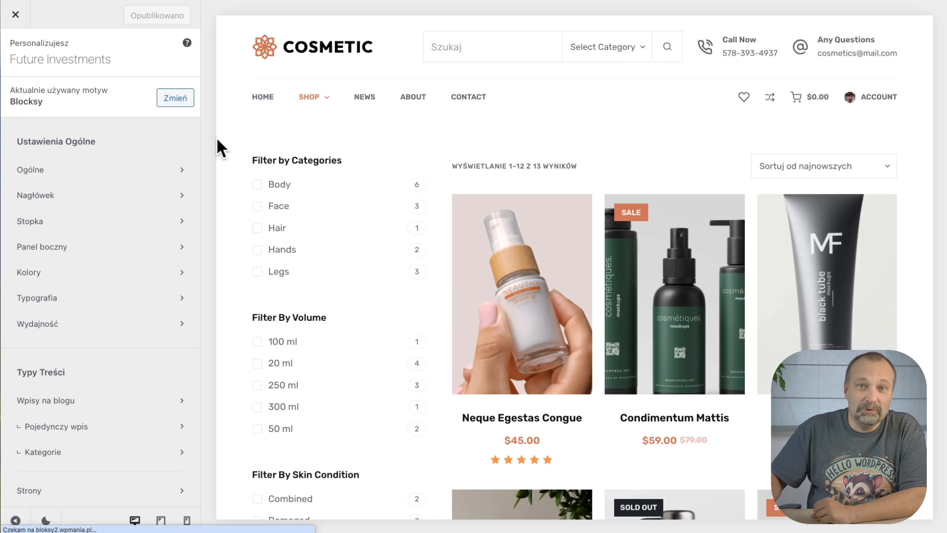
click(56, 196)
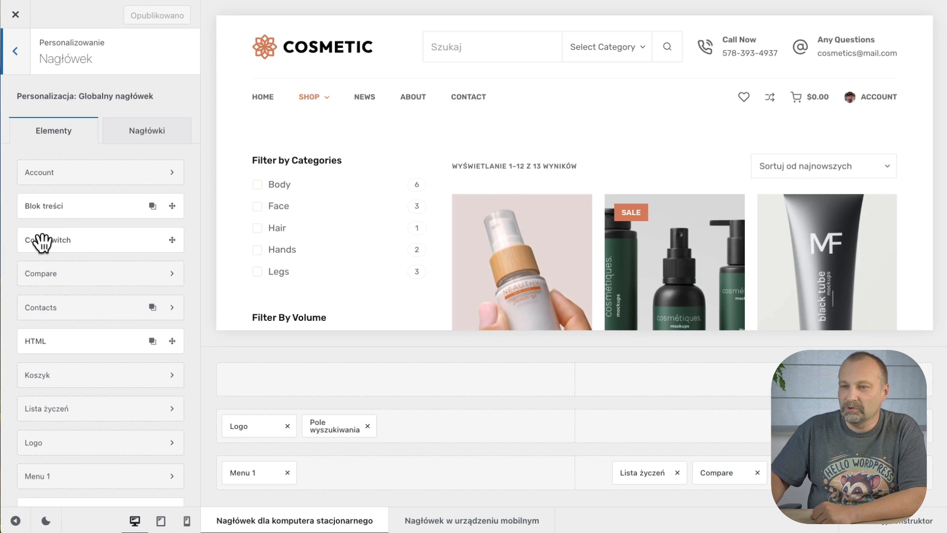
drag(43, 243, 851, 420)
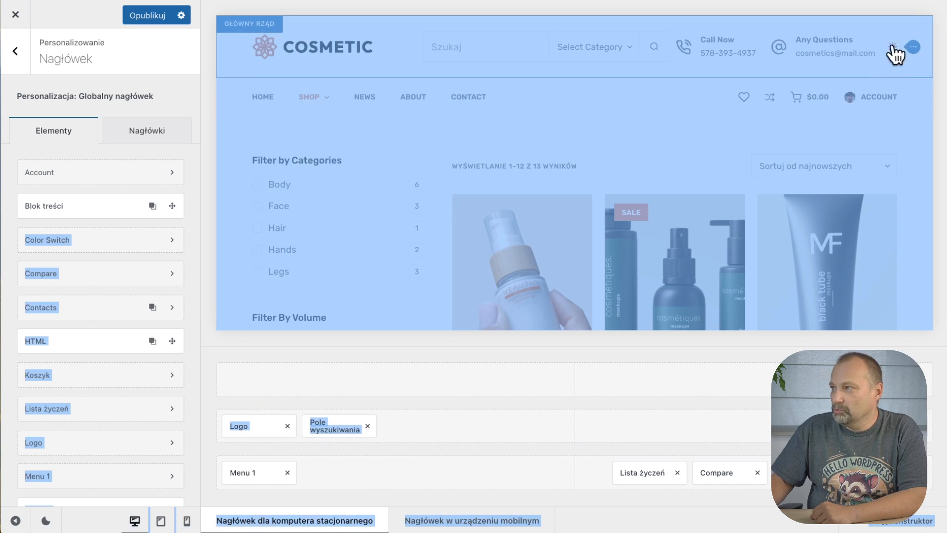
click(591, 401)
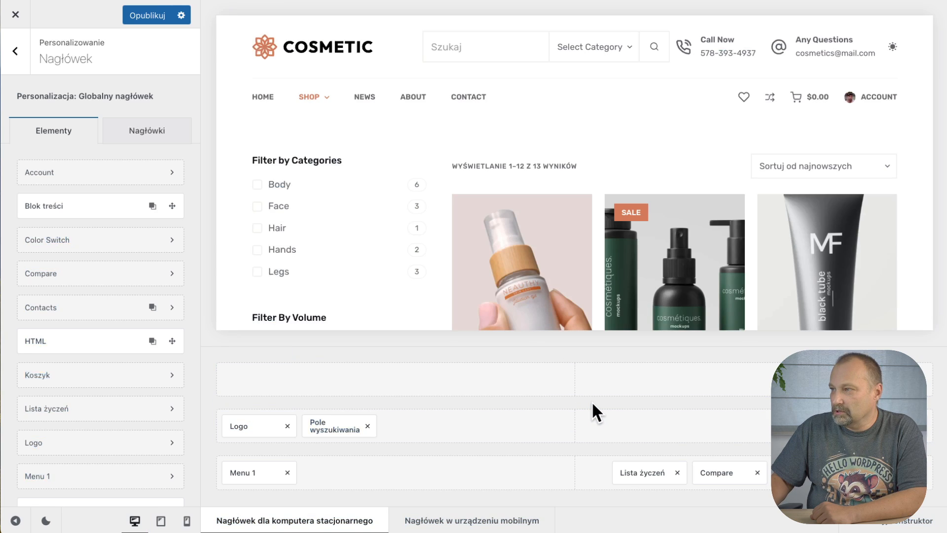
click(893, 47)
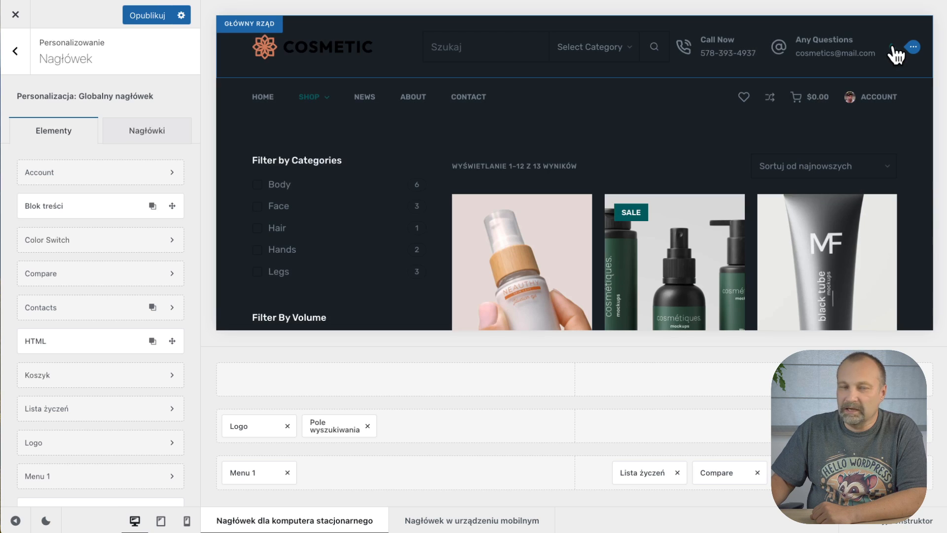
click(894, 47)
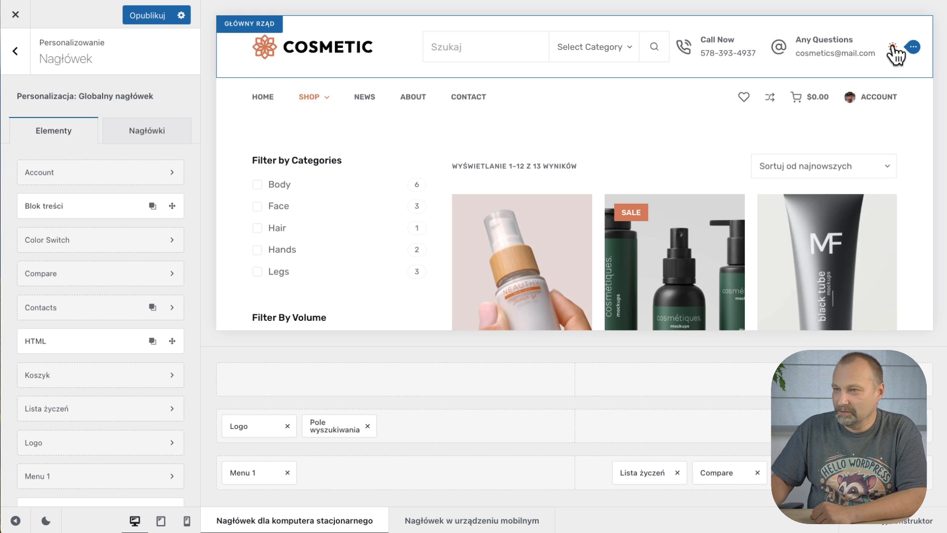
Publish the header change, leave the customizer, and test the colour mode switch on the shop page.
click(147, 17)
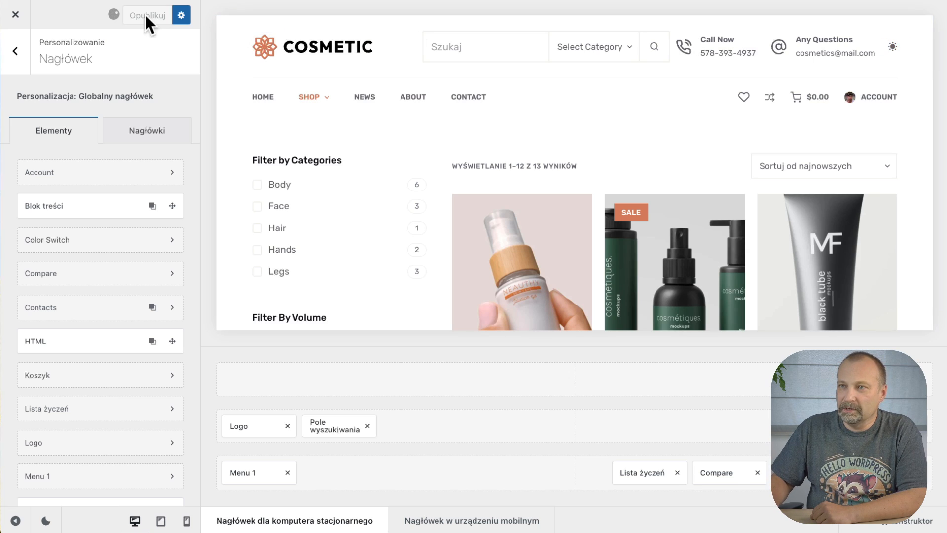
click(16, 15)
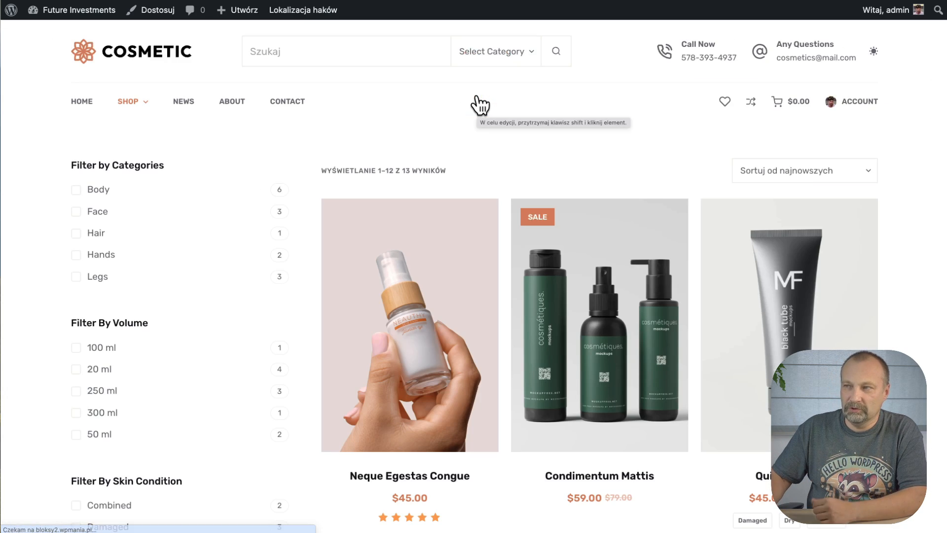
click(873, 51)
click(874, 52)
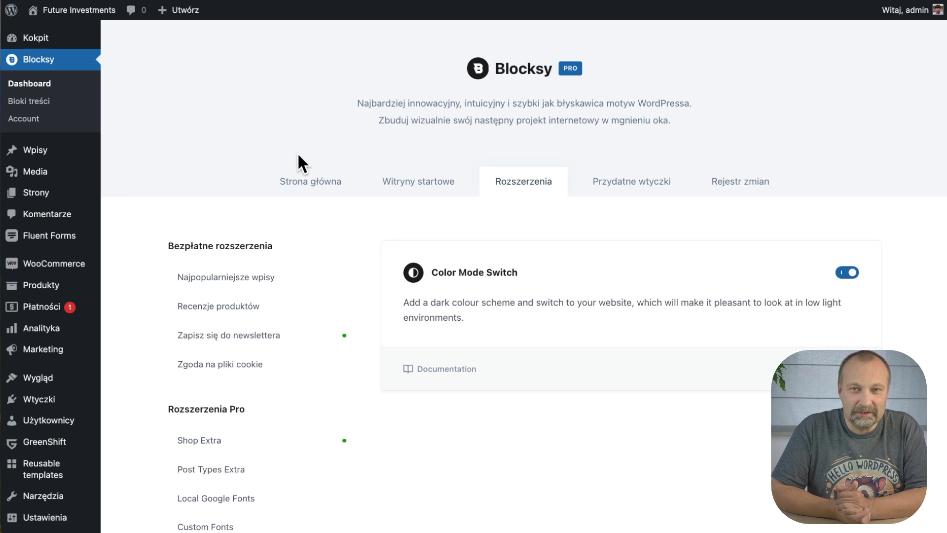
Create a custom template content block of type Maintenance Template named "Strona w Budowie".
click(30, 102)
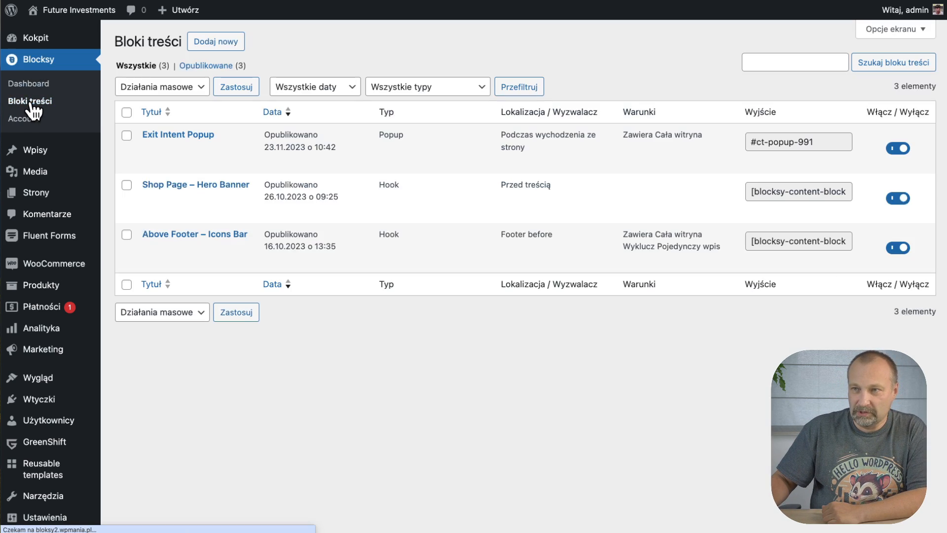
click(216, 45)
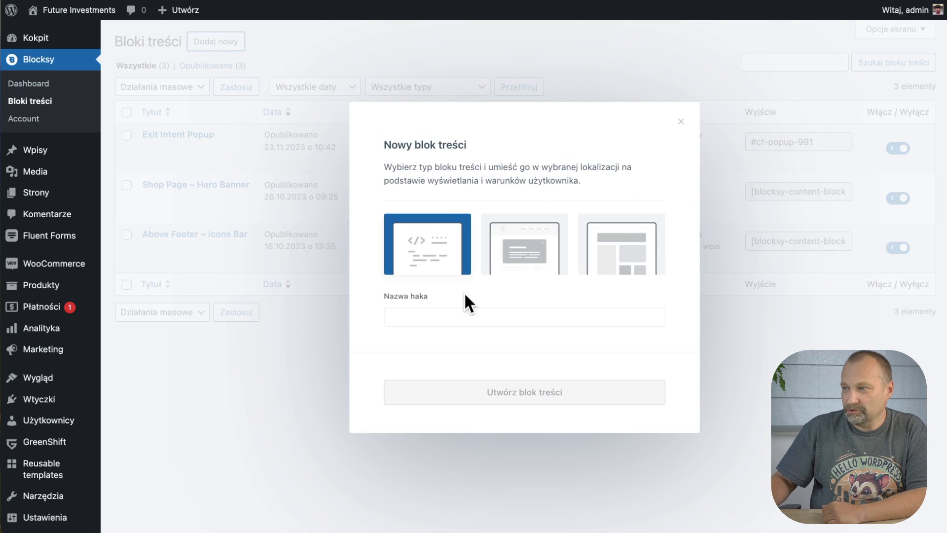
click(629, 254)
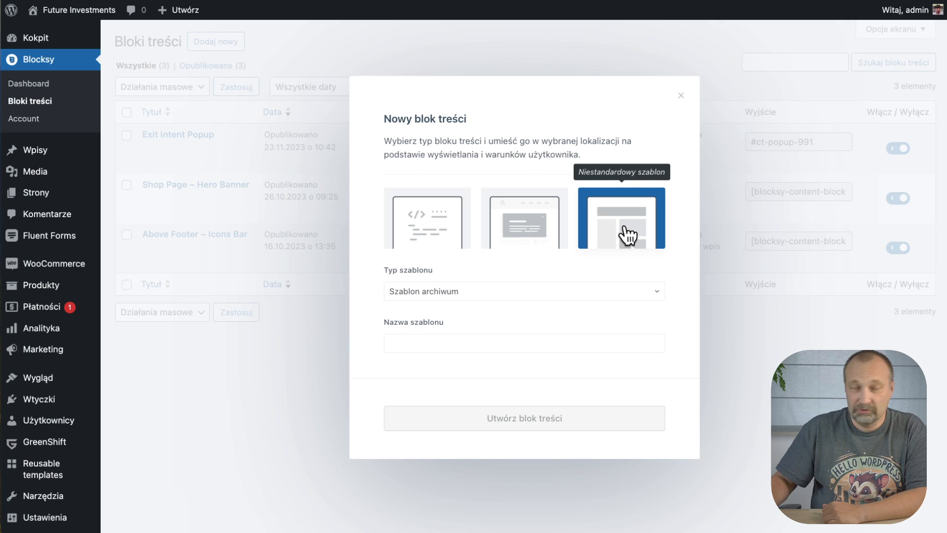
click(474, 292)
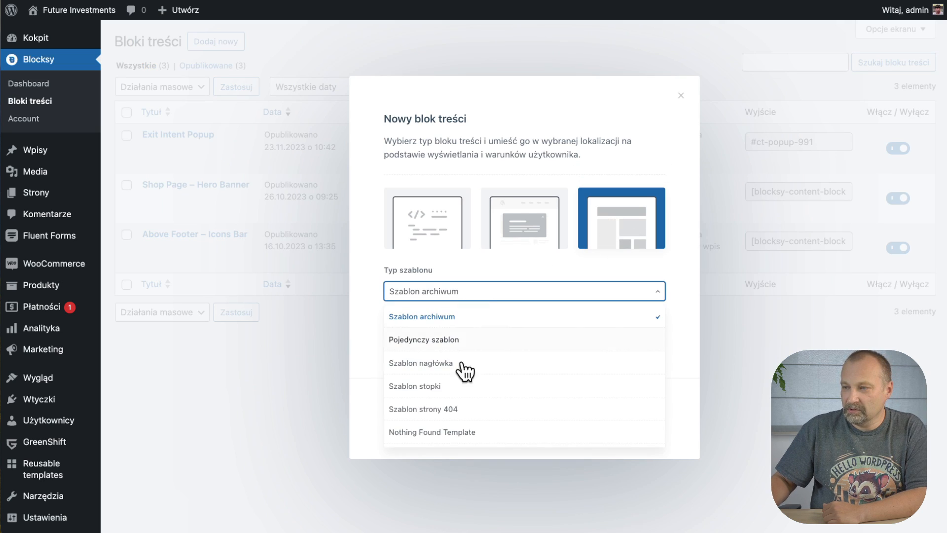
scroll(464, 380, down, 2)
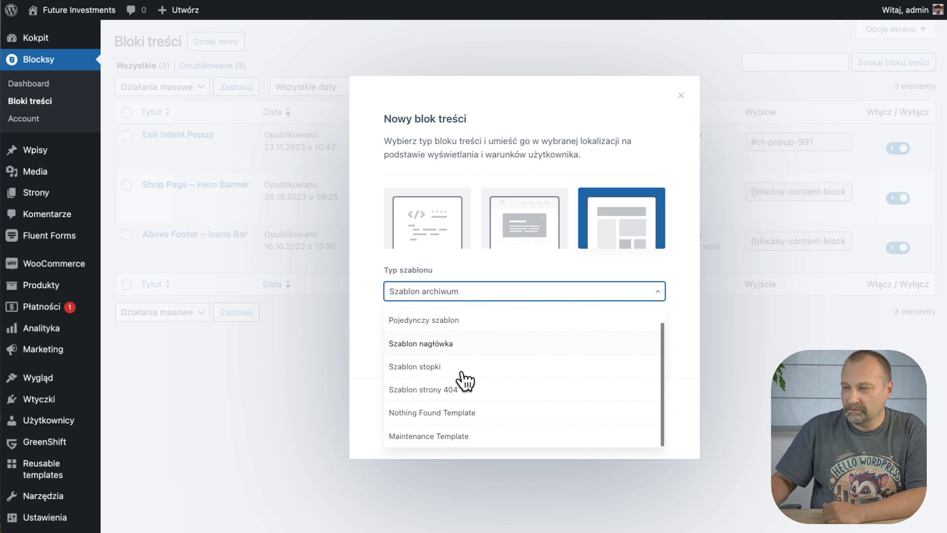
click(429, 437)
click(420, 339)
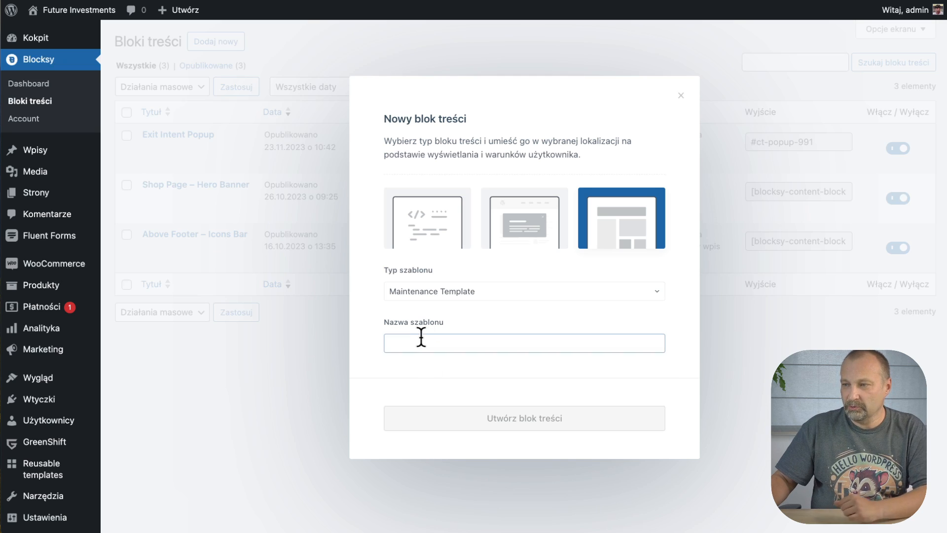
text(Strona )
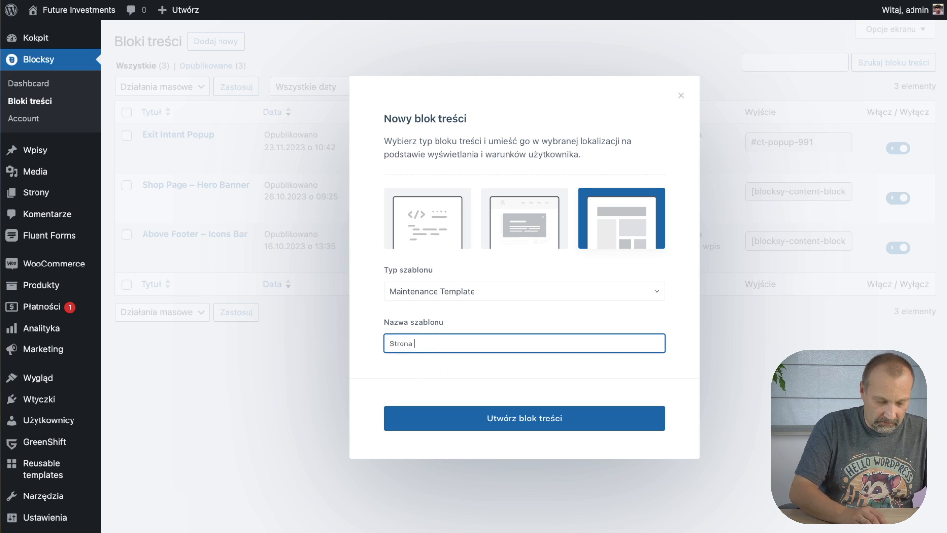
text(w Budowie)
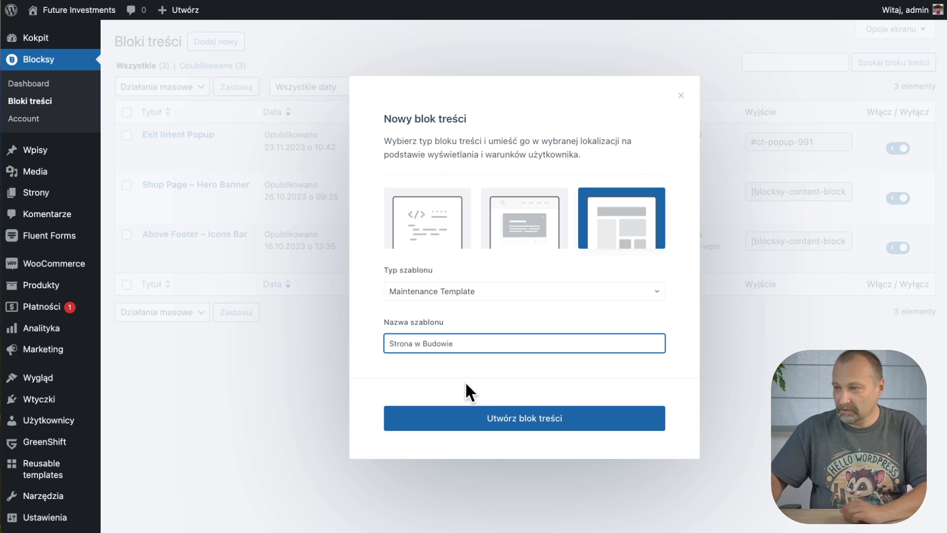
click(511, 417)
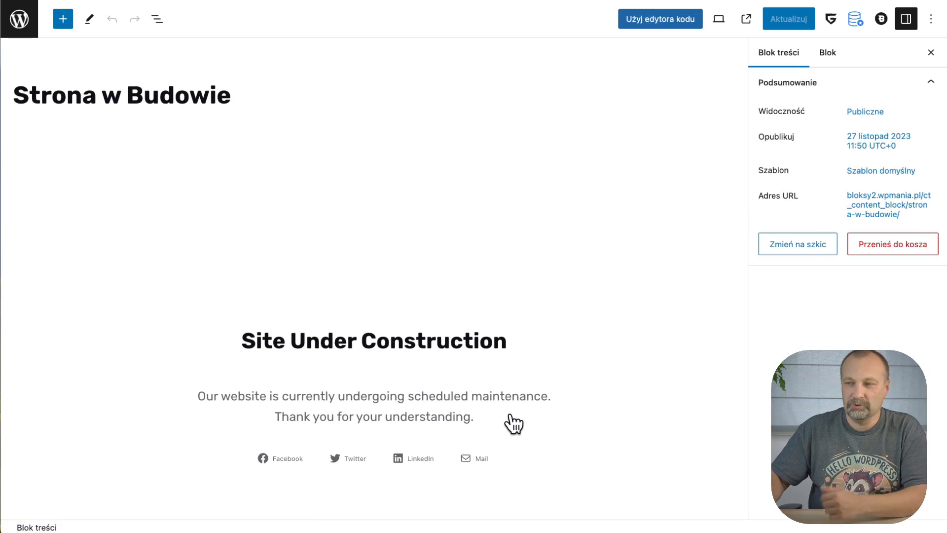
Replace the template's "Site Under Construction" heading text with "Strona w Budowie".
click(347, 340)
scroll(394, 346, down, 2)
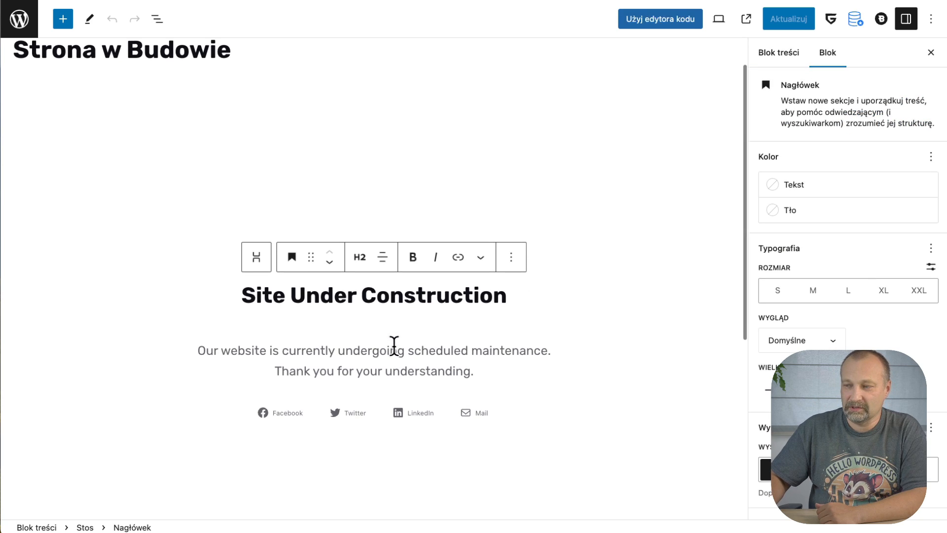
mouse_move(340, 318)
scroll(340, 326, down, 1)
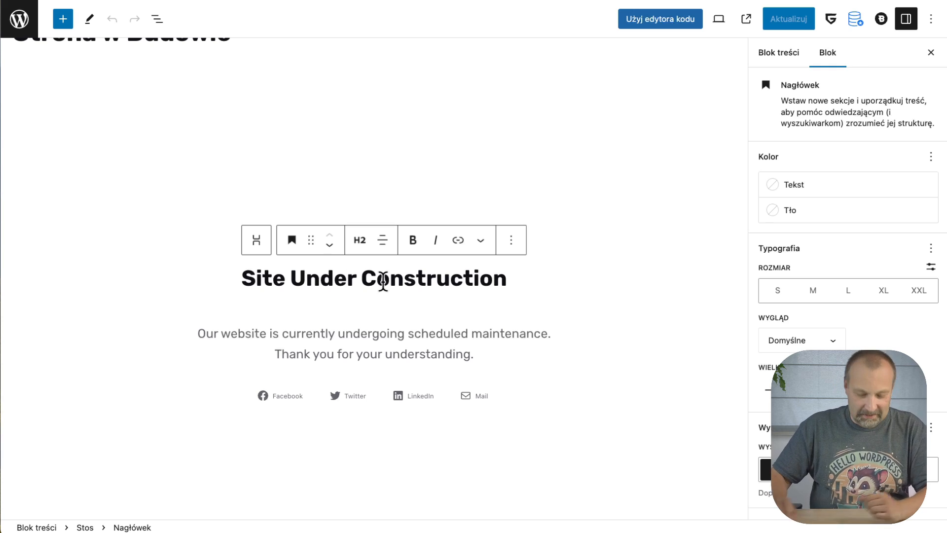
key(Right)
key(Right)
key(Right)
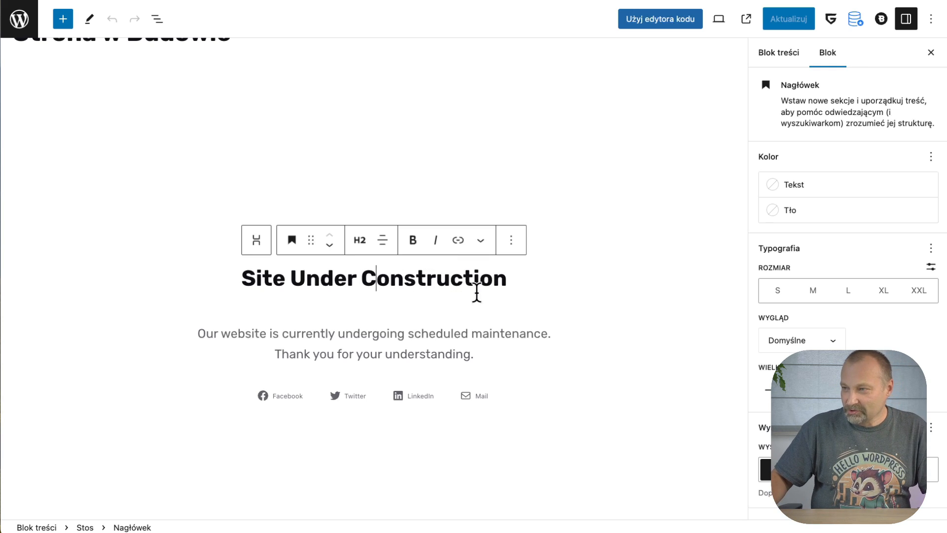
drag(507, 280, 243, 265)
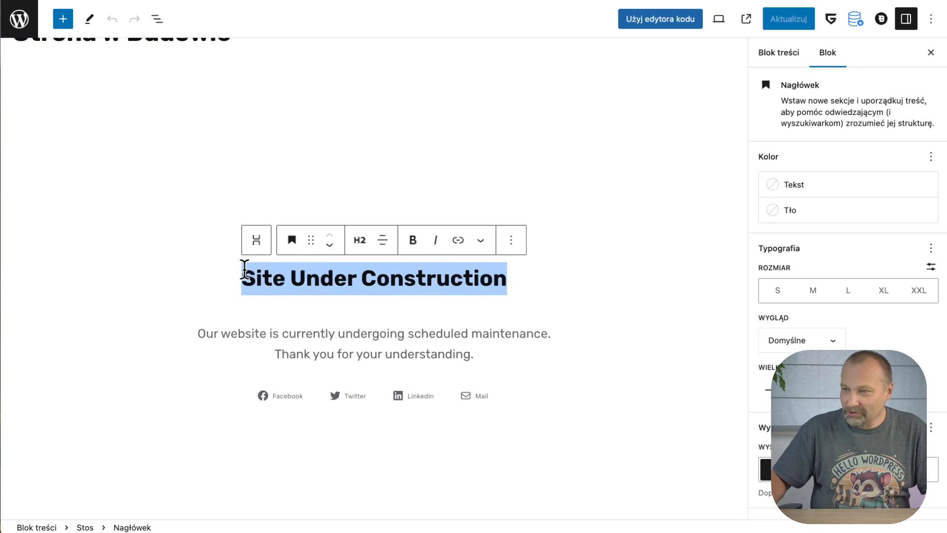
text(Strona w Budowie)
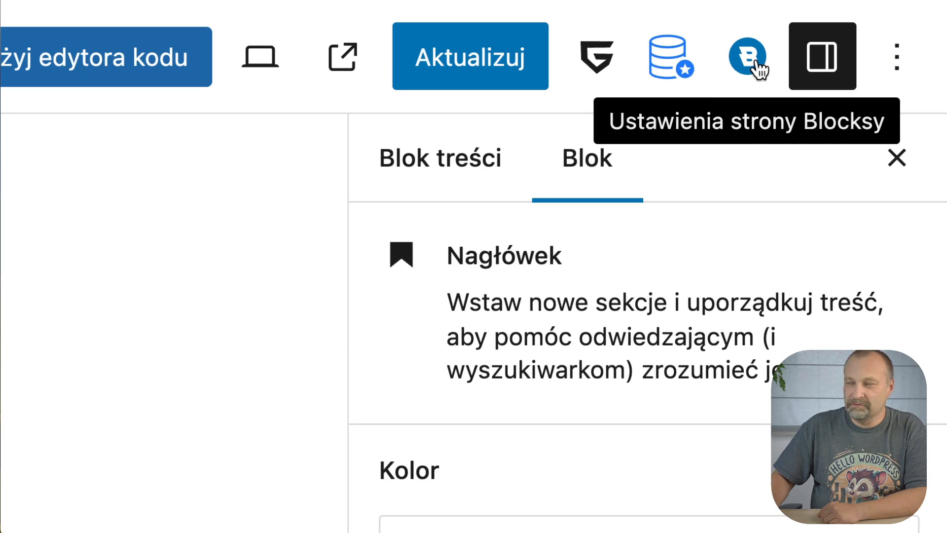
Set the maintenance template's display condition to include "Użytkownik wylogował się", save the conditions, and update the template.
click(748, 57)
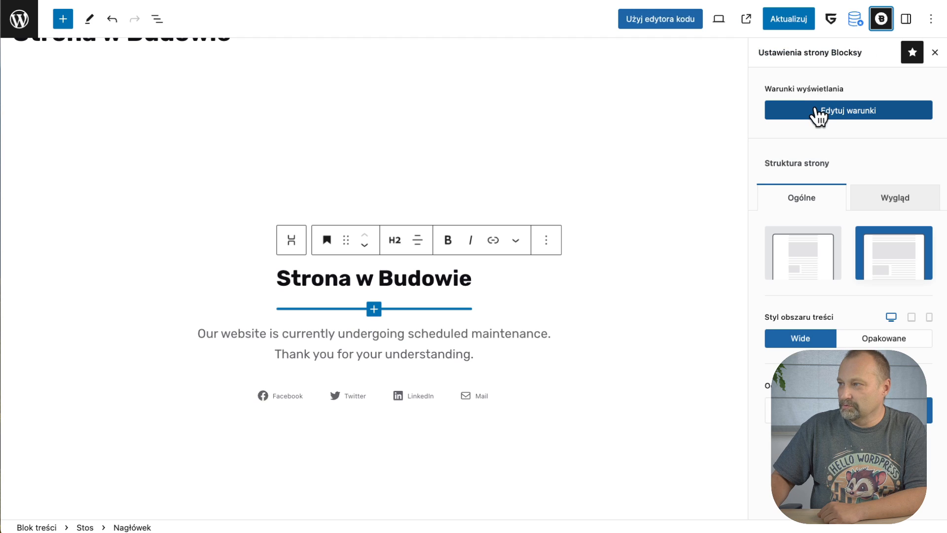
click(819, 113)
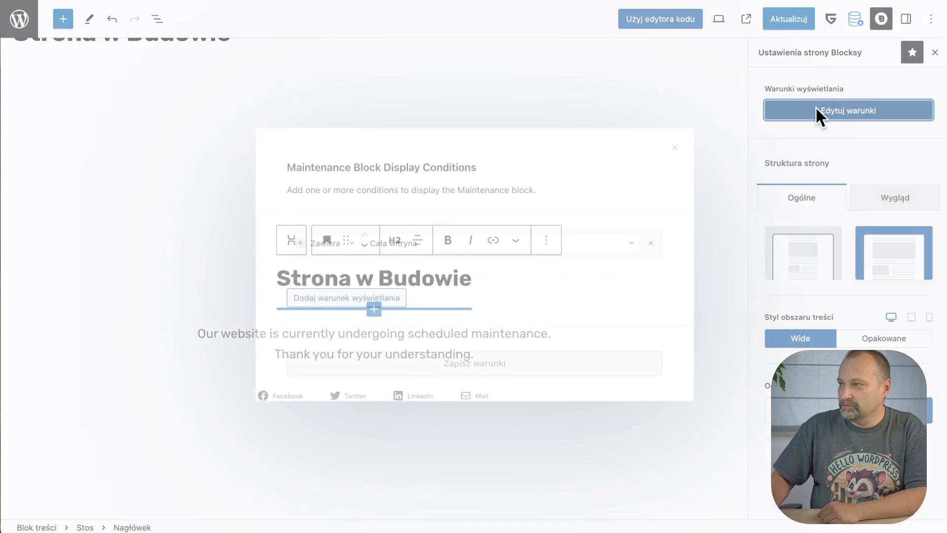
click(403, 238)
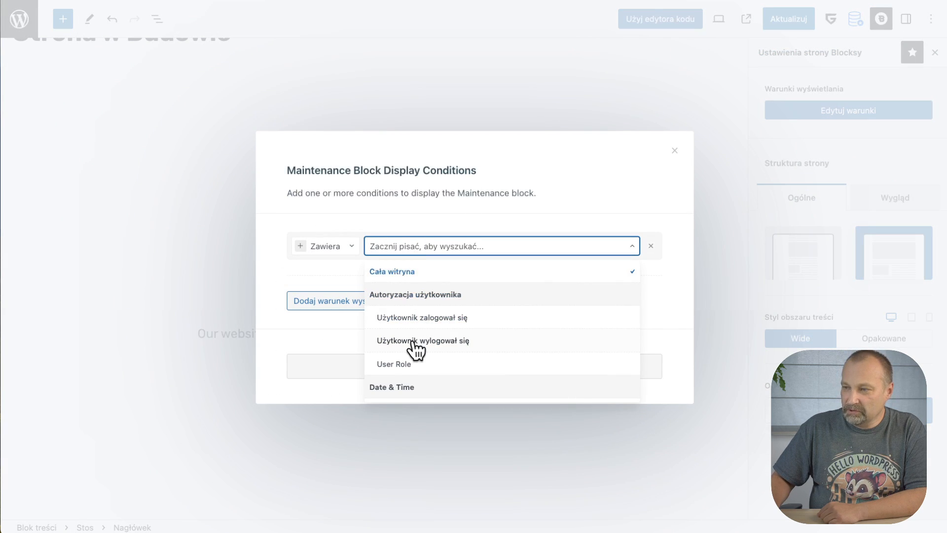
scroll(416, 345, down, 1)
scroll(415, 344, up, 1)
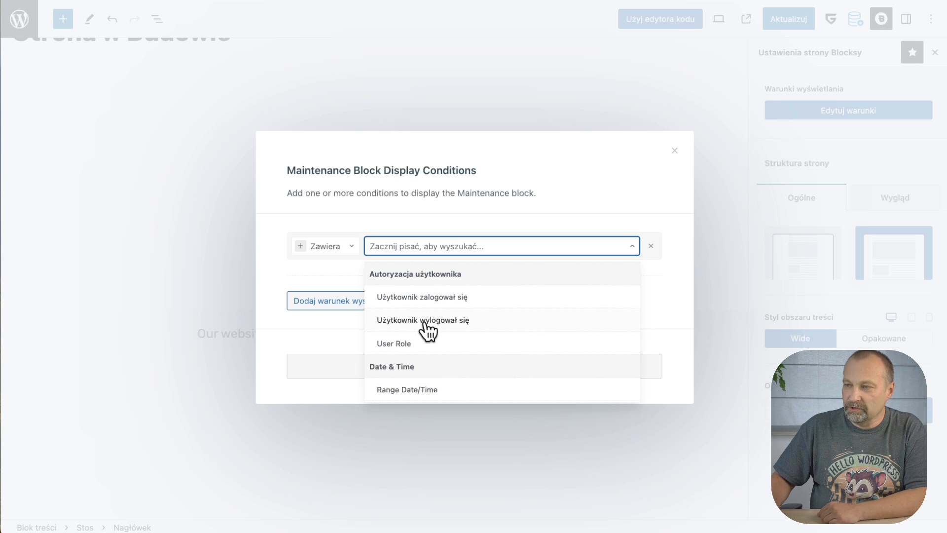
click(436, 323)
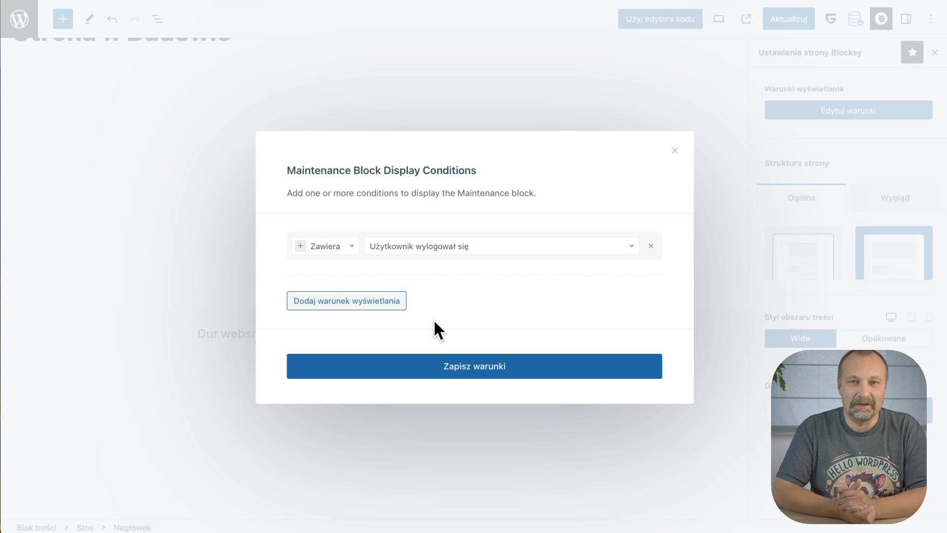
click(472, 372)
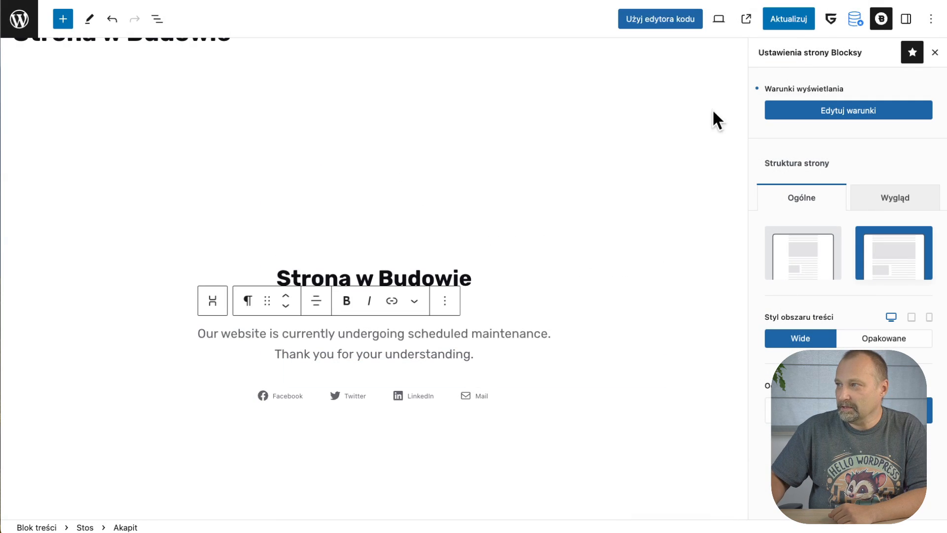
click(795, 23)
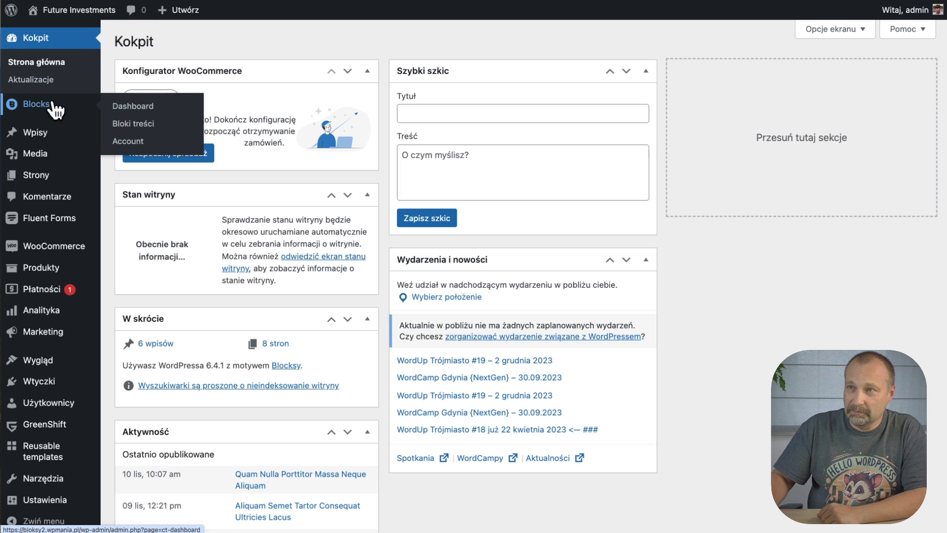
Open the header's Account element in the customizer and set its account action to "Lista rozwijana".
mouse_move(42, 363)
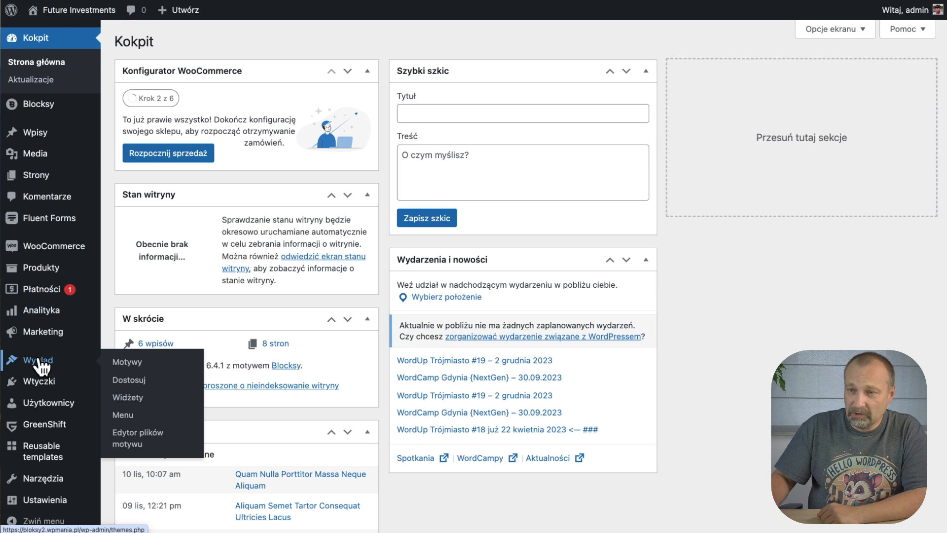
click(141, 383)
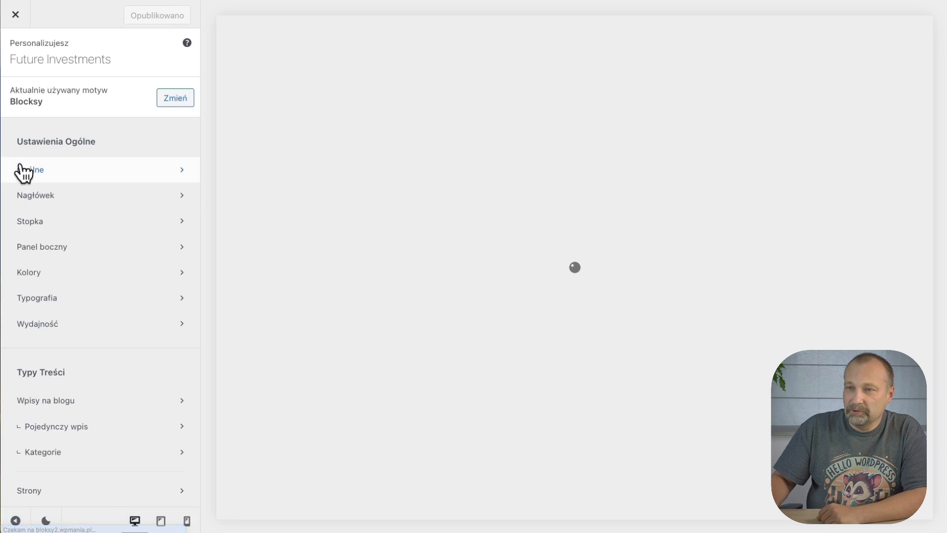
click(30, 194)
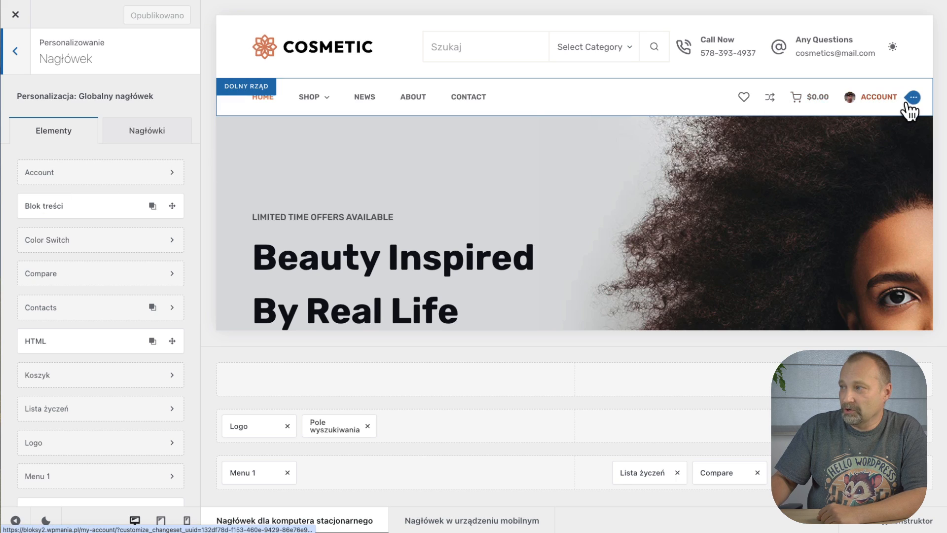
click(909, 103)
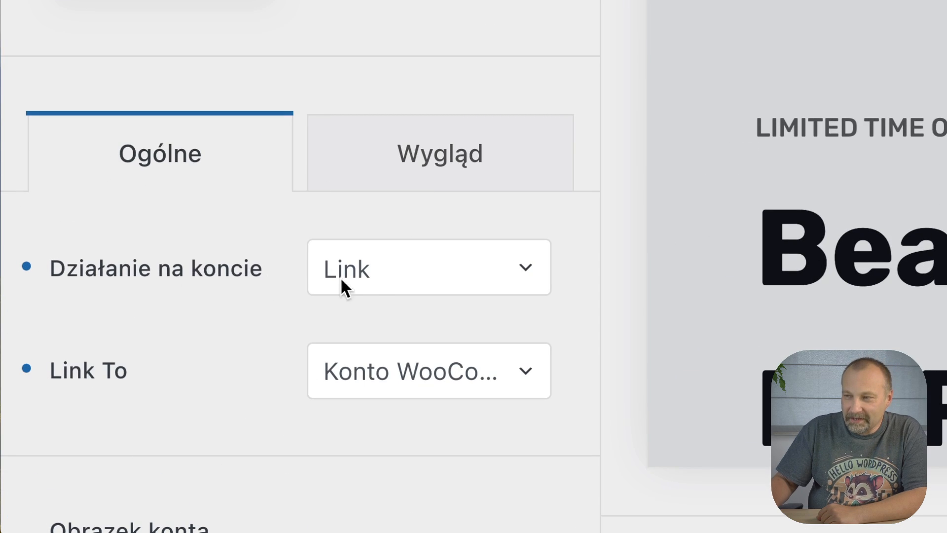
click(410, 281)
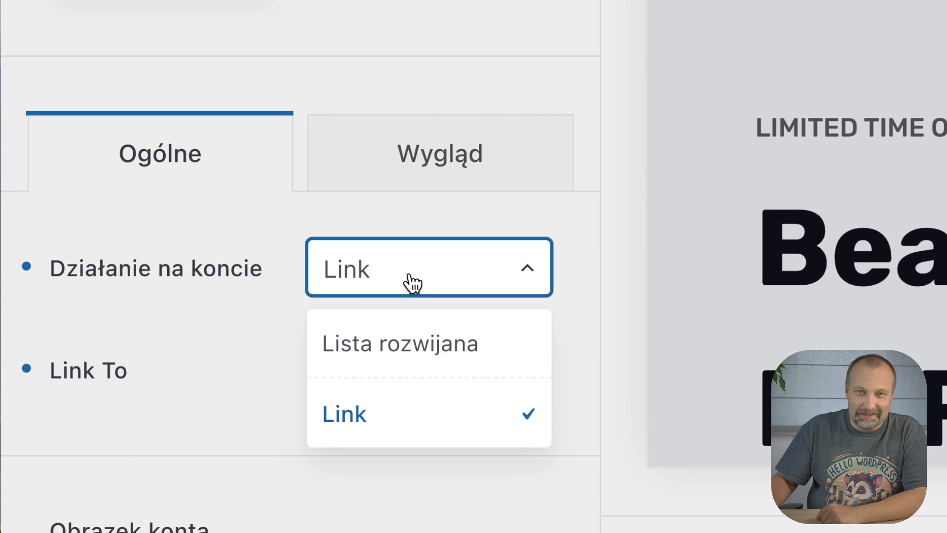
click(392, 354)
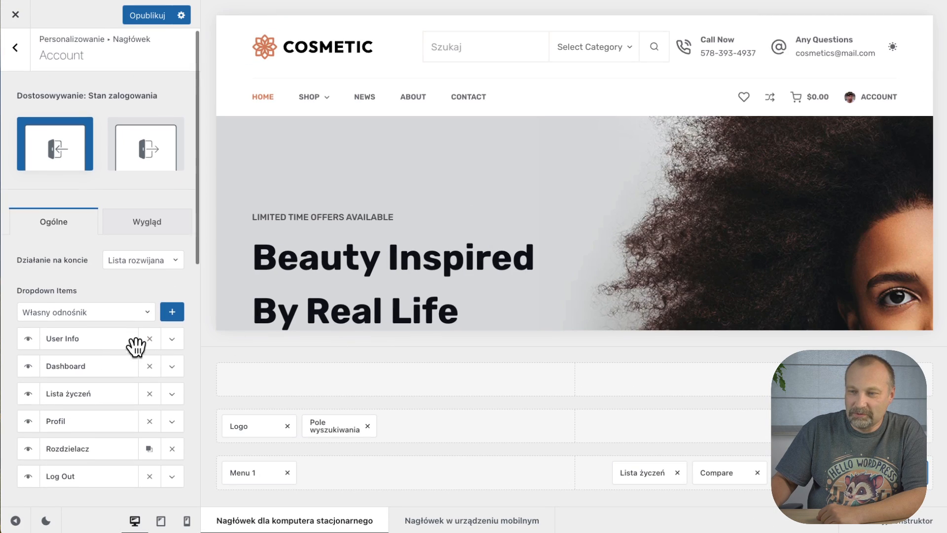
Check the User Info item's options in the account dropdown and label the Dashboard item "Kokpit".
scroll(134, 345, down, 3)
scroll(136, 348, down, 1)
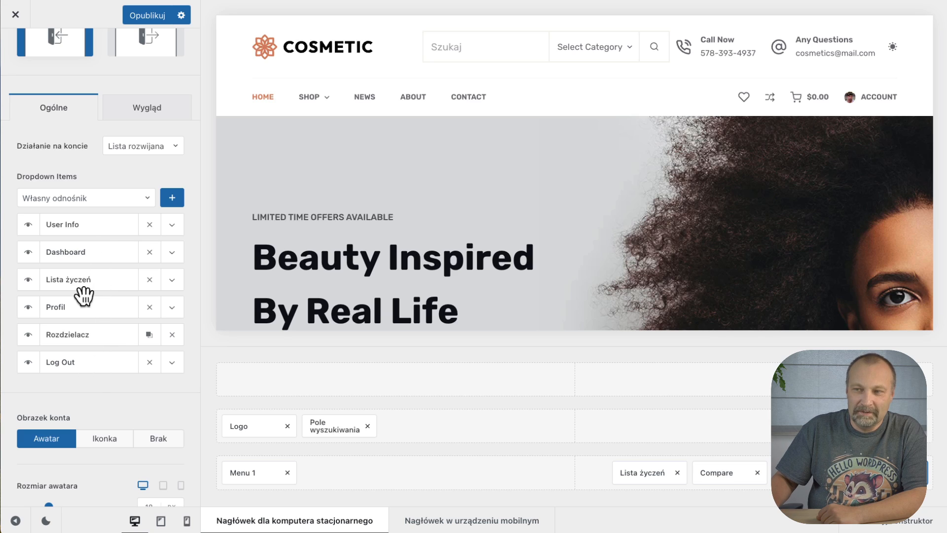
click(173, 225)
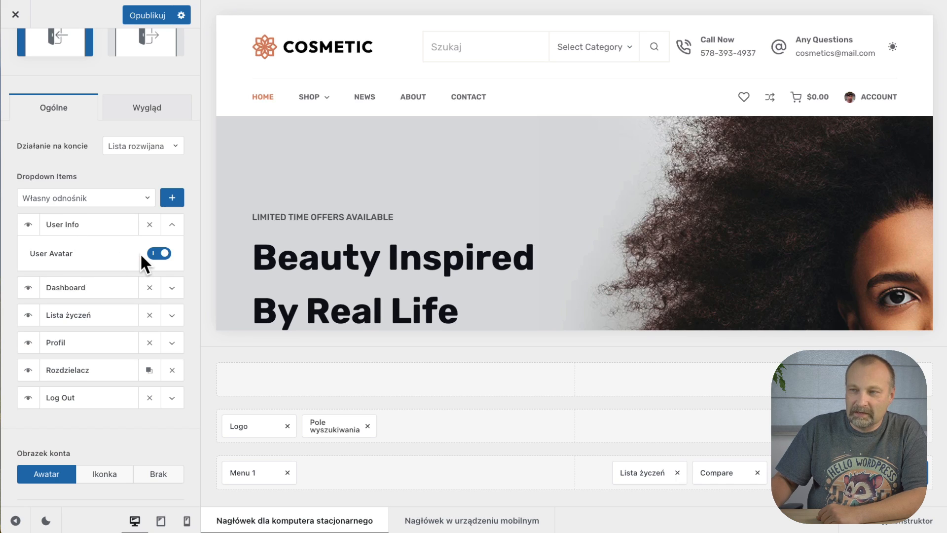
click(172, 287)
double_click(115, 284)
text(Kokpit)
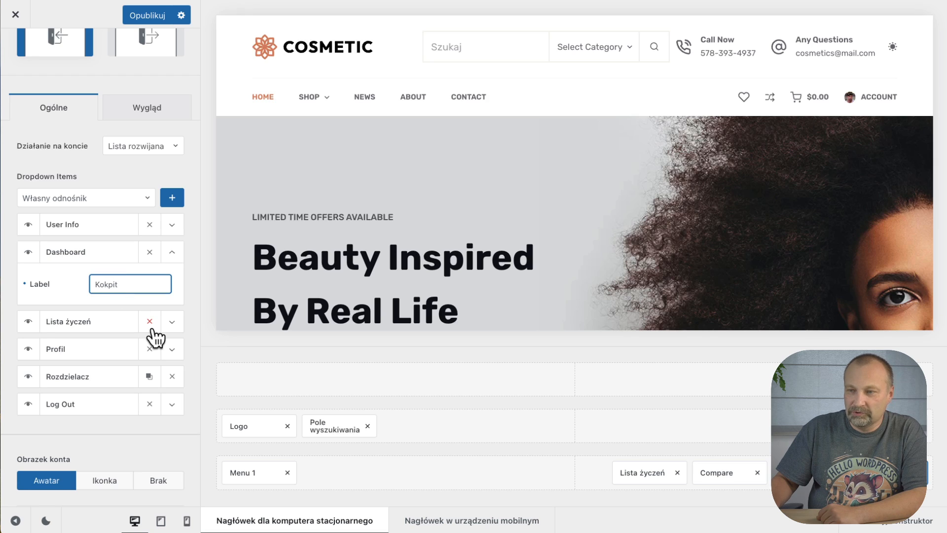
Replace the wishlist item's label in the account dropdown with "Lista życzeń".
click(173, 323)
click(132, 304)
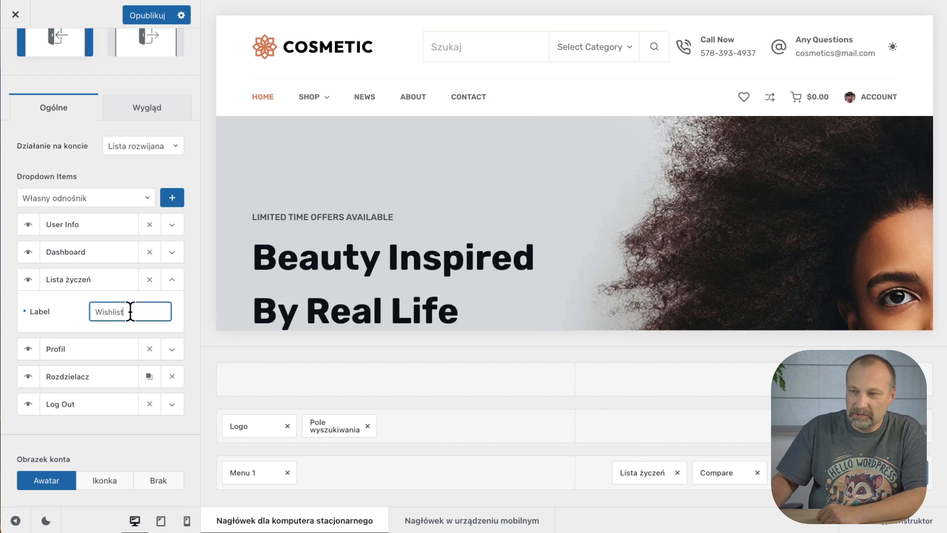
key(BackSpace)
key(BackSpace)
key(BackSpace)
key(BackSpace)
key(BackSpace)
key(BackSpace)
key(BackSpace)
key(BackSpace)
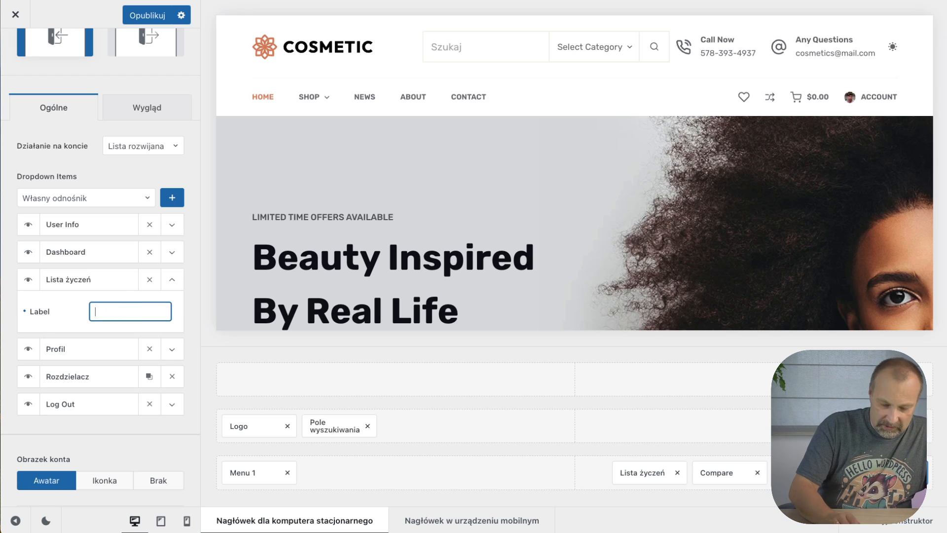
text(Lista życ)
text(cze)
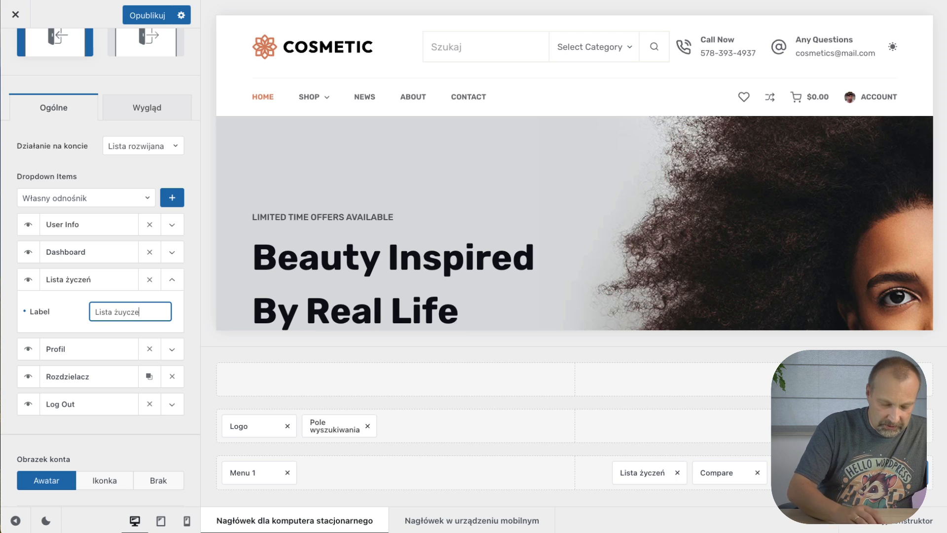
key(BackSpace)
key(BackSpace)
key(BackSpace)
key(BackSpace)
key(BackSpace)
text(ycze)
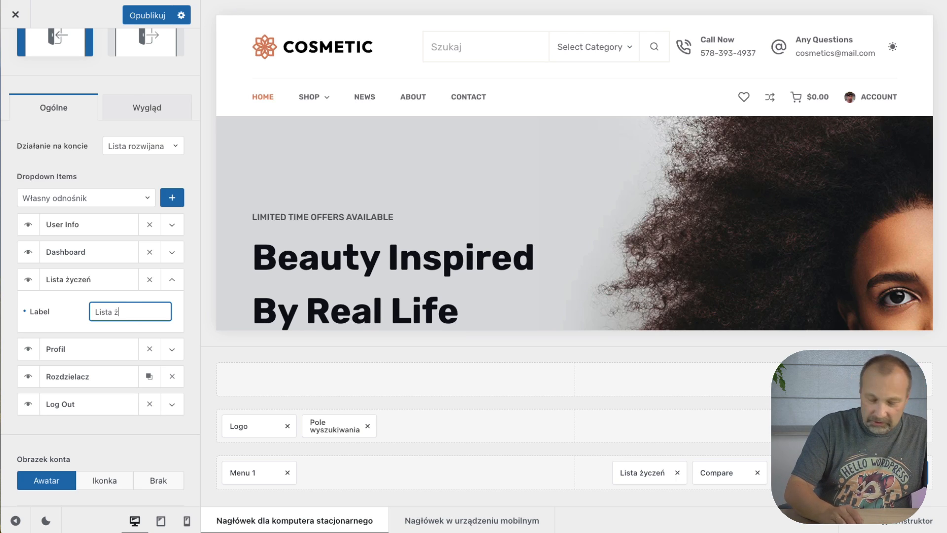
text(ń)
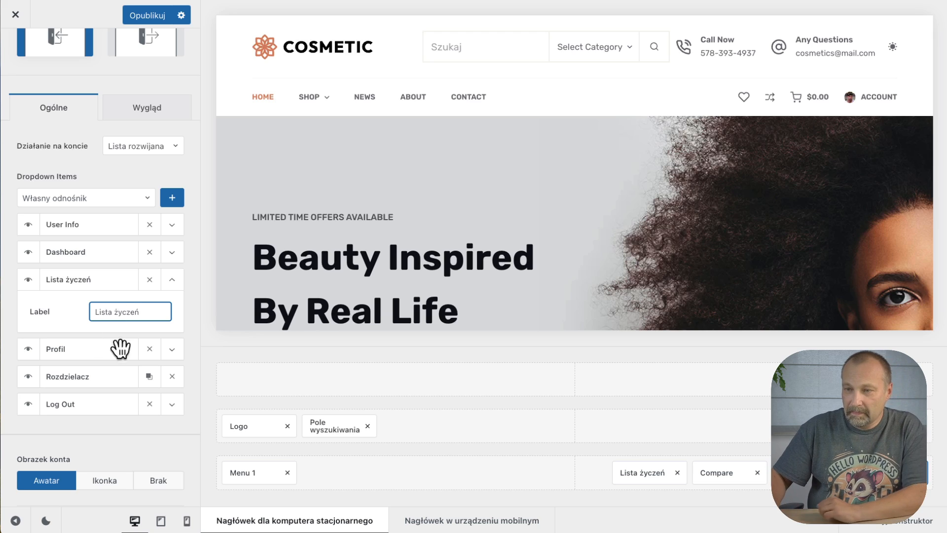
Check the Profil item's label and relabel the Log Out item of the account dropdown as "Wyloguj się".
click(173, 348)
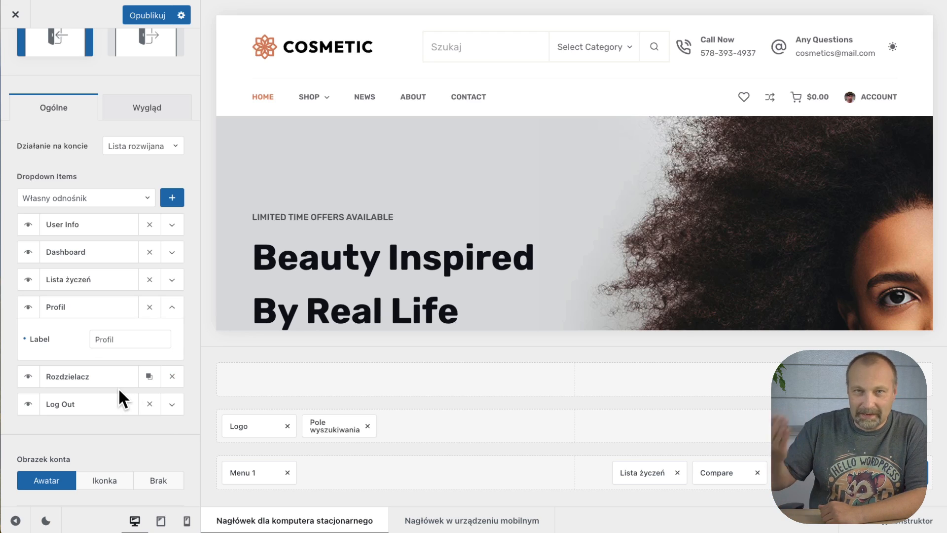
click(173, 405)
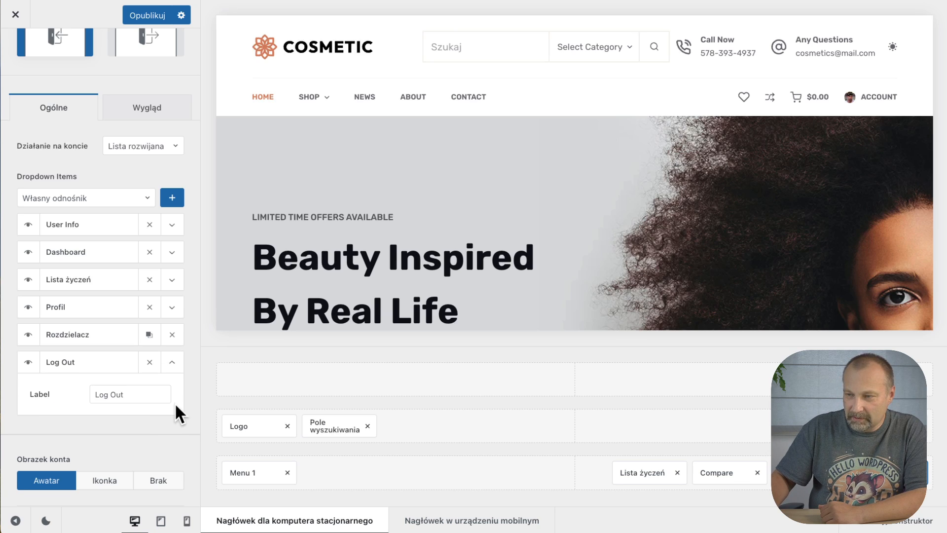
click(148, 395)
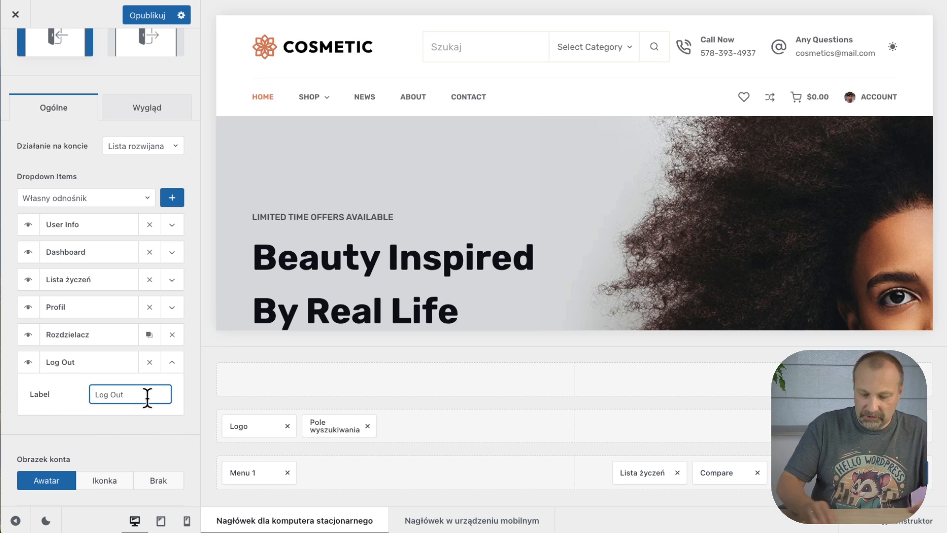
key(BackSpace)
key(BackSpace)
key(BackSpace)
key(BackSpace)
key(BackSpace)
key(BackSpace)
text(Wy)
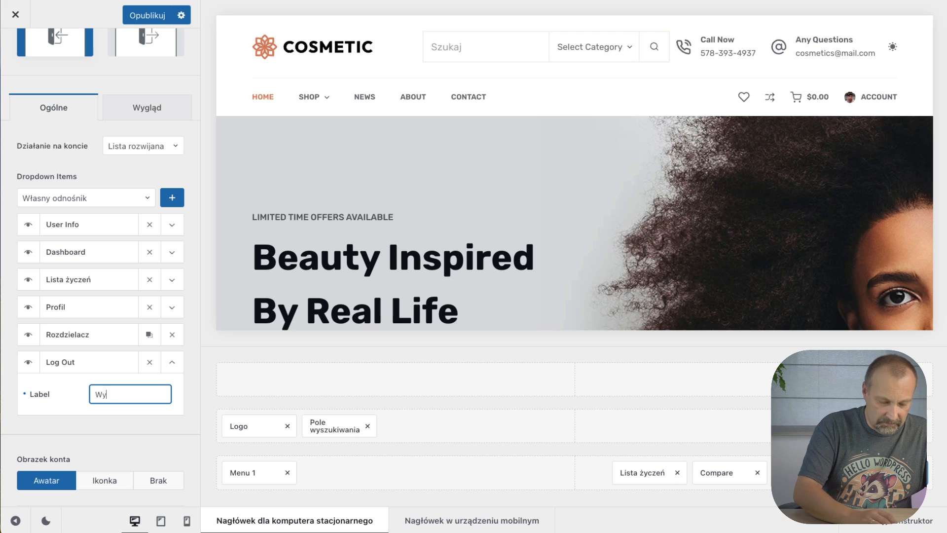
text(loguj się)
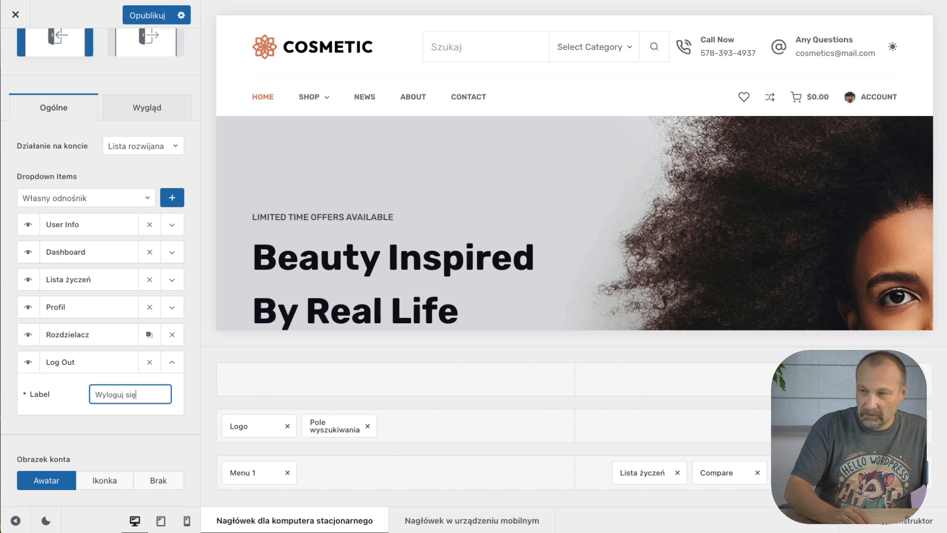
click(126, 425)
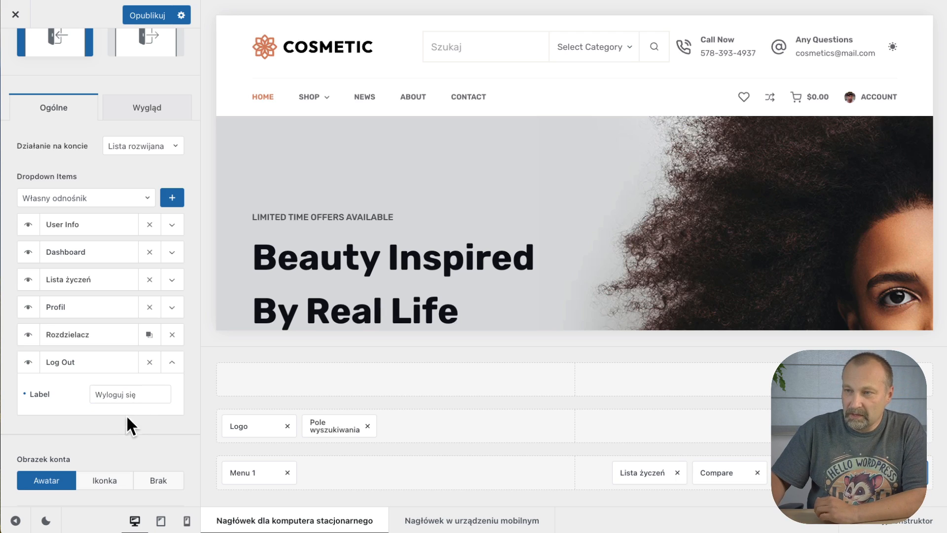
Try adding a "Blok treści" item to the account dropdown, open its content block selection, and remove the item.
click(114, 203)
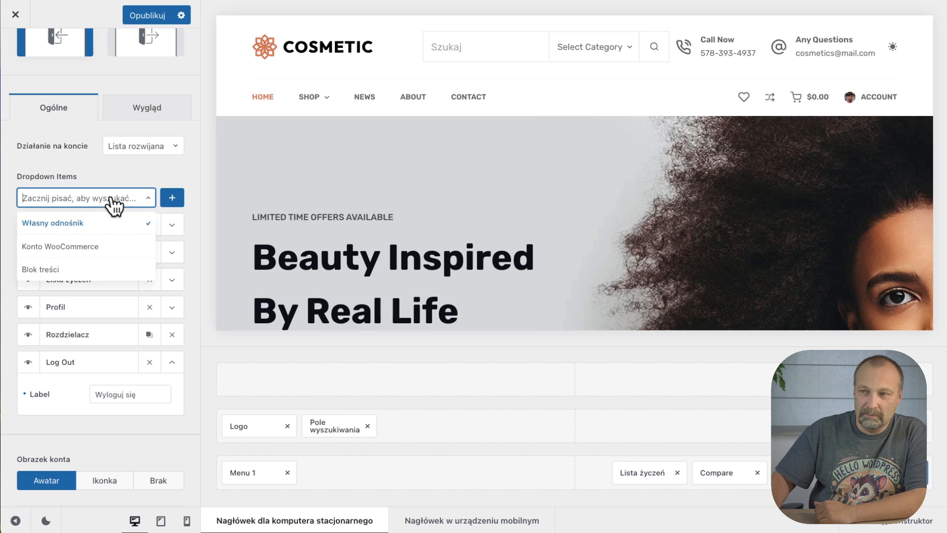
click(58, 270)
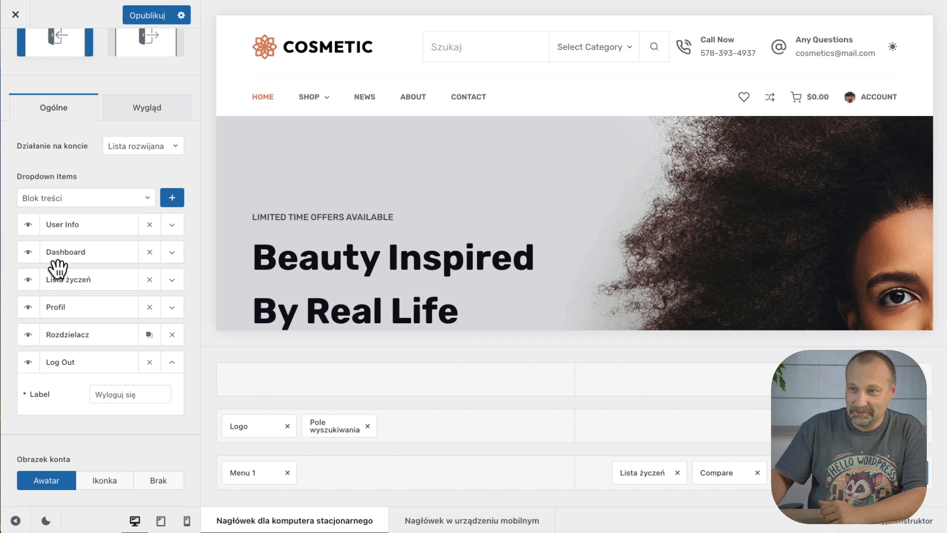
click(178, 198)
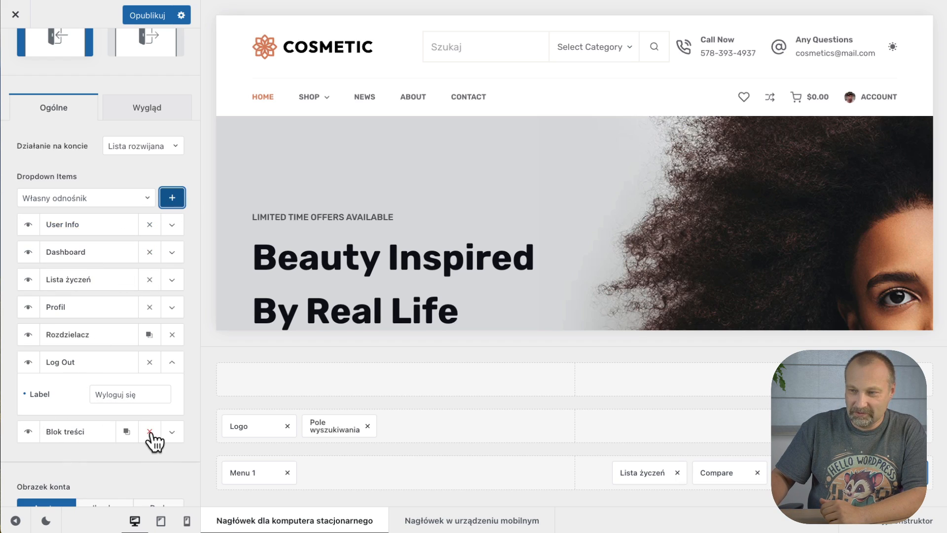
click(172, 431)
click(117, 446)
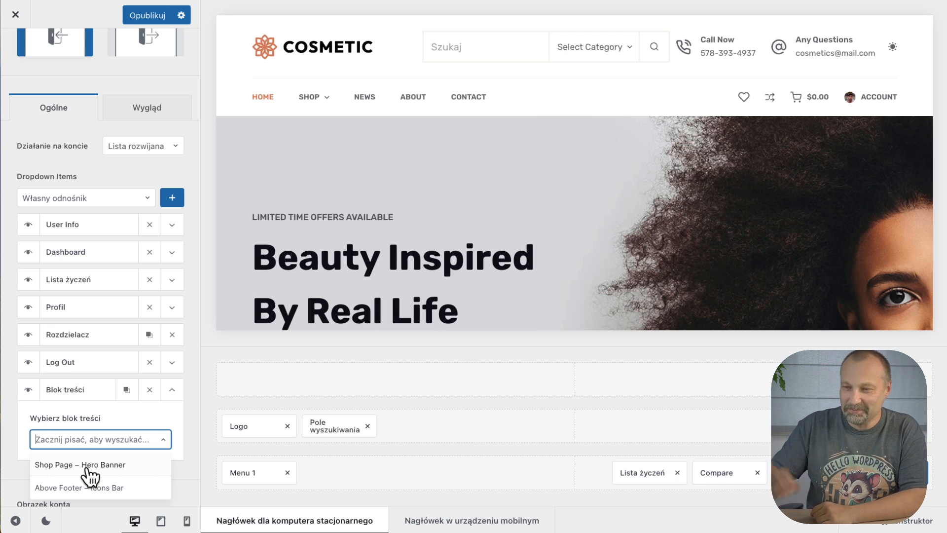
click(150, 390)
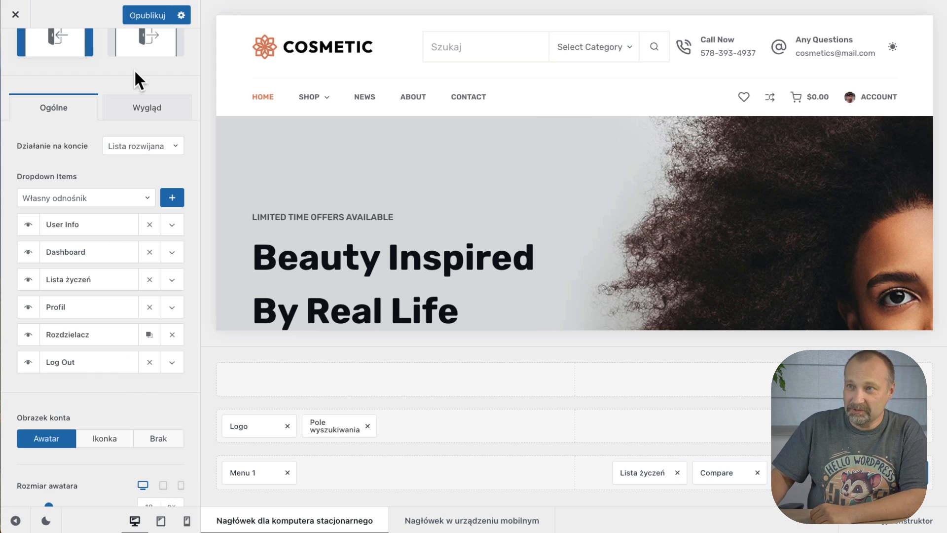
Publish the header changes, check the account dropdown in the preview, and leave the customizer.
click(145, 9)
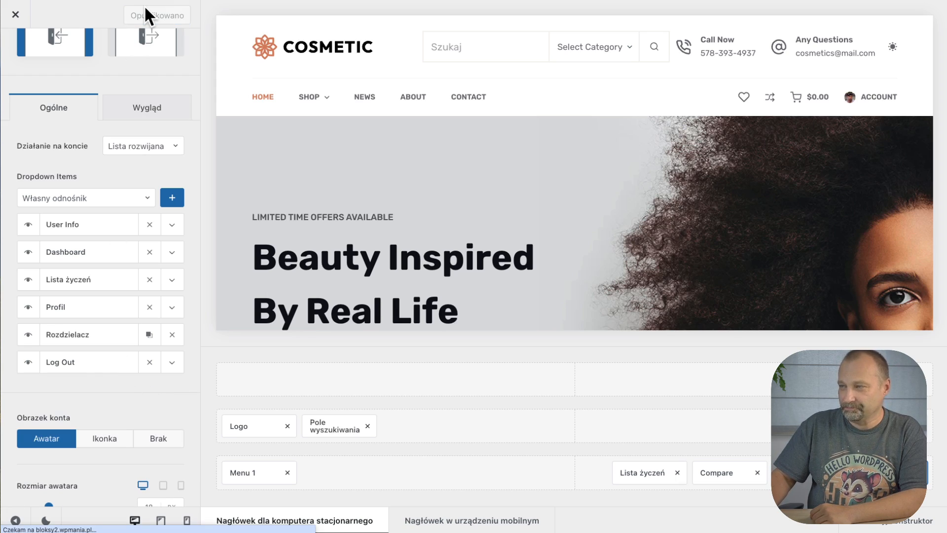
mouse_move(893, 102)
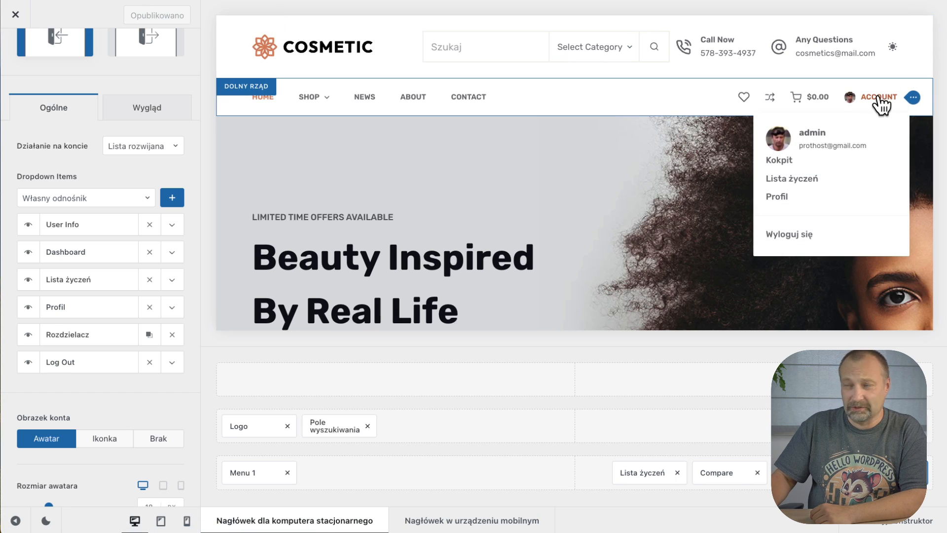
click(15, 14)
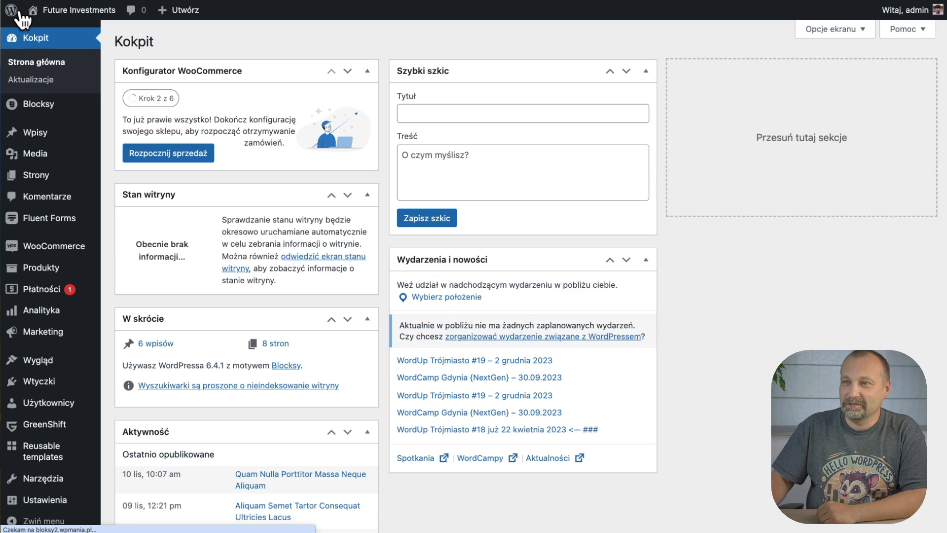
Visit the site's front end and check the header's account dropdown.
mouse_move(47, 11)
click(58, 32)
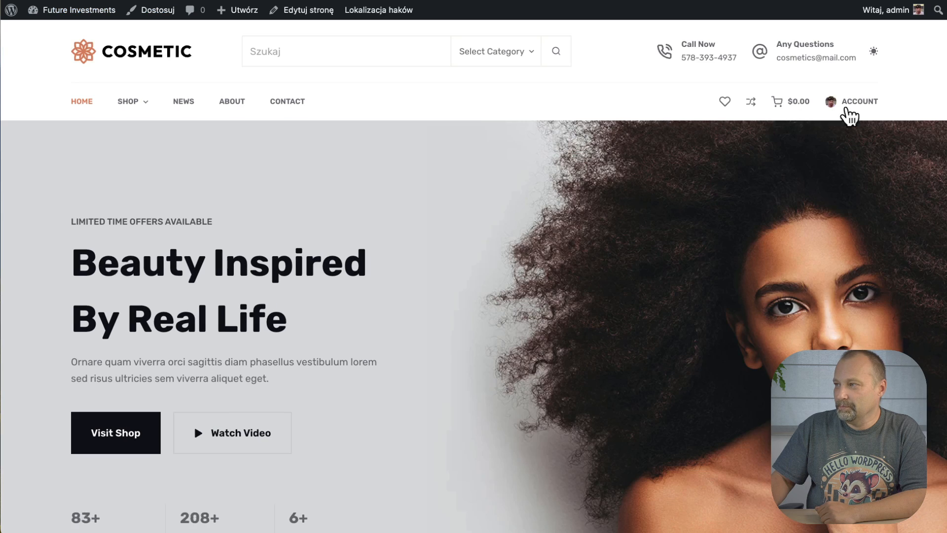
mouse_move(871, 105)
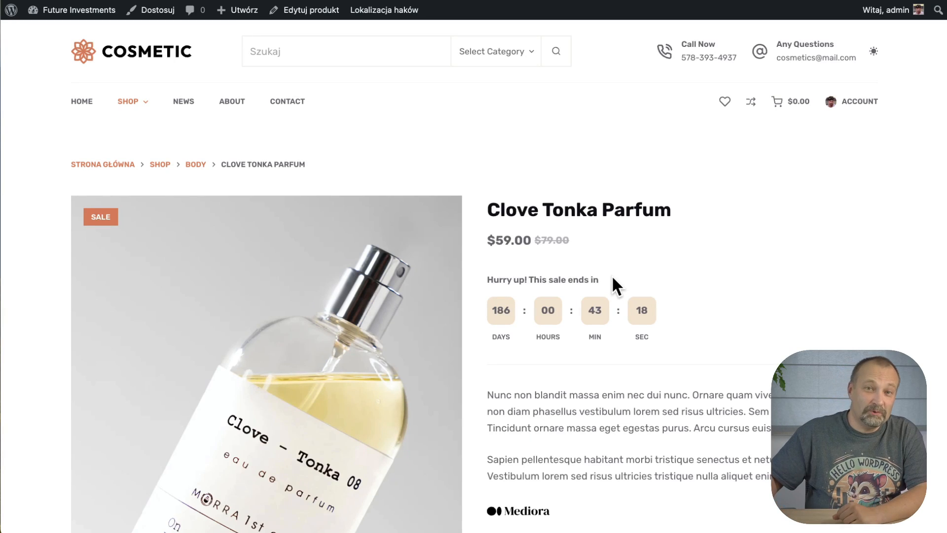
Examine the "Podobne produkty" section on the Clove Tonka Parfum product page.
scroll(613, 277, down, 10)
scroll(613, 277, down, 6)
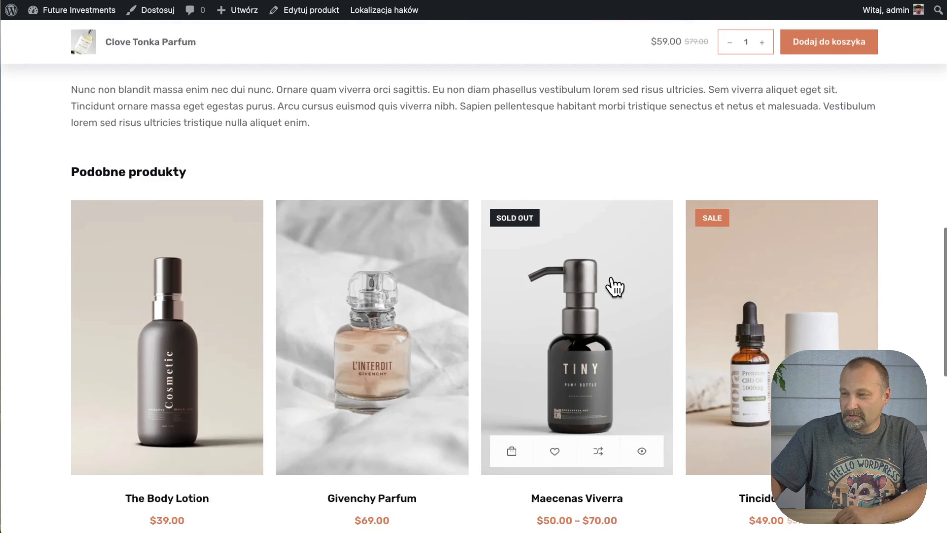
scroll(612, 286, down, 1)
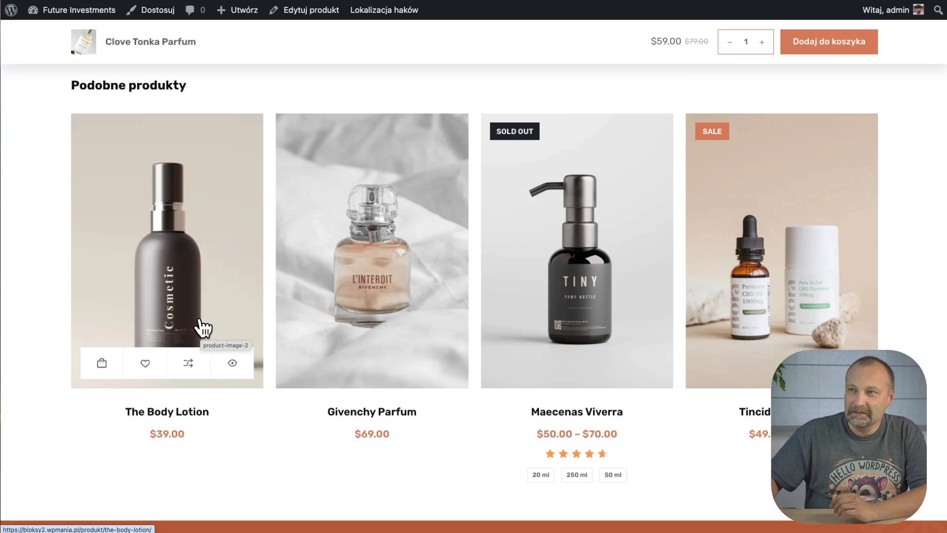
Set the single product's "Sprzedaż wiązana i dodatkowa" type to Slider in the customizer, then publish and return to the product page.
click(153, 20)
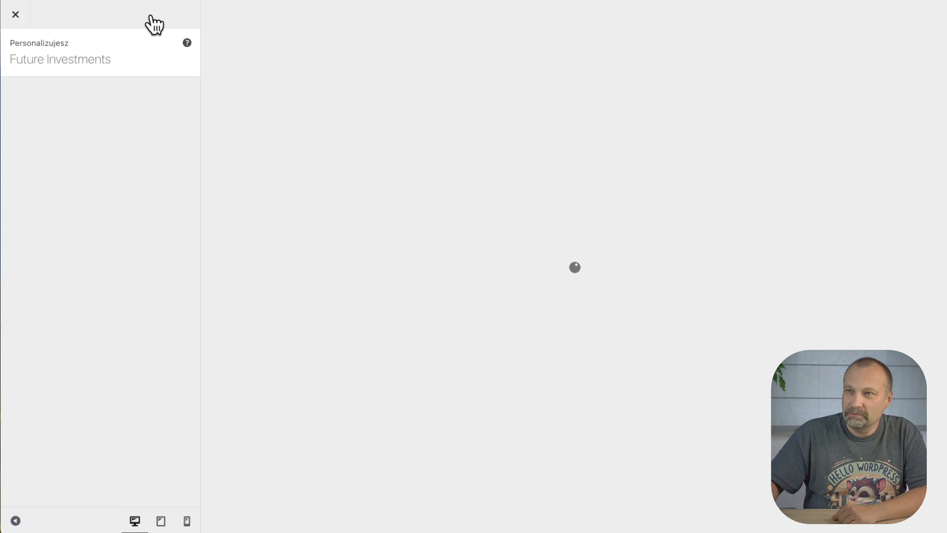
scroll(44, 296, down, 3)
scroll(45, 296, down, 5)
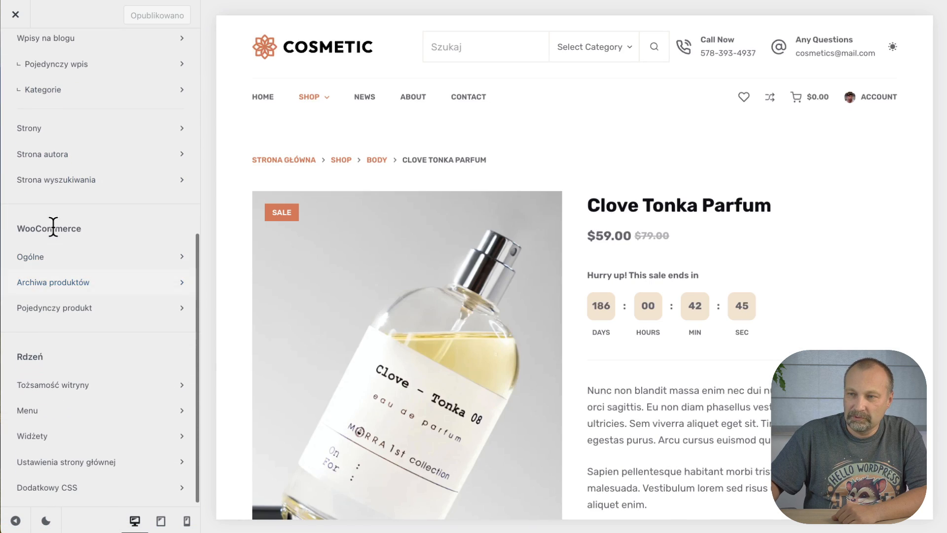
click(42, 310)
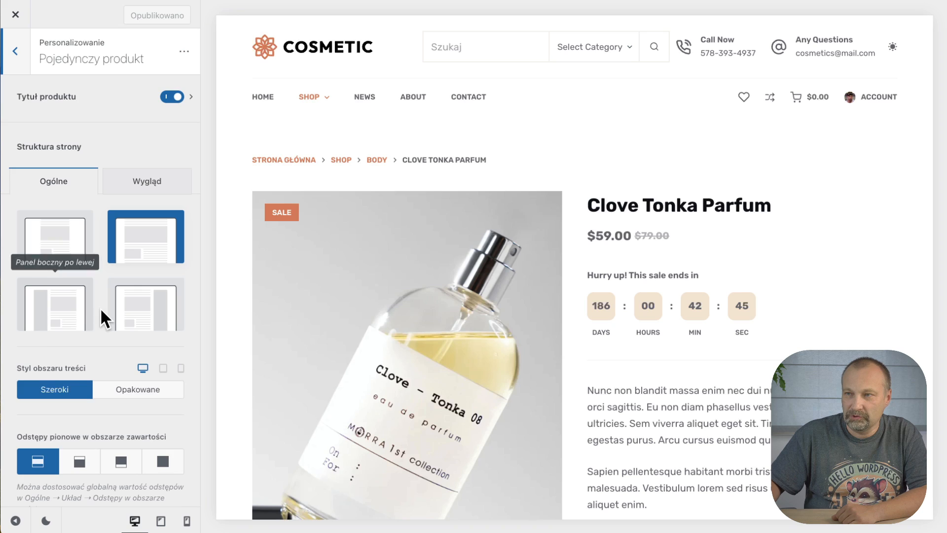
scroll(103, 318, down, 5)
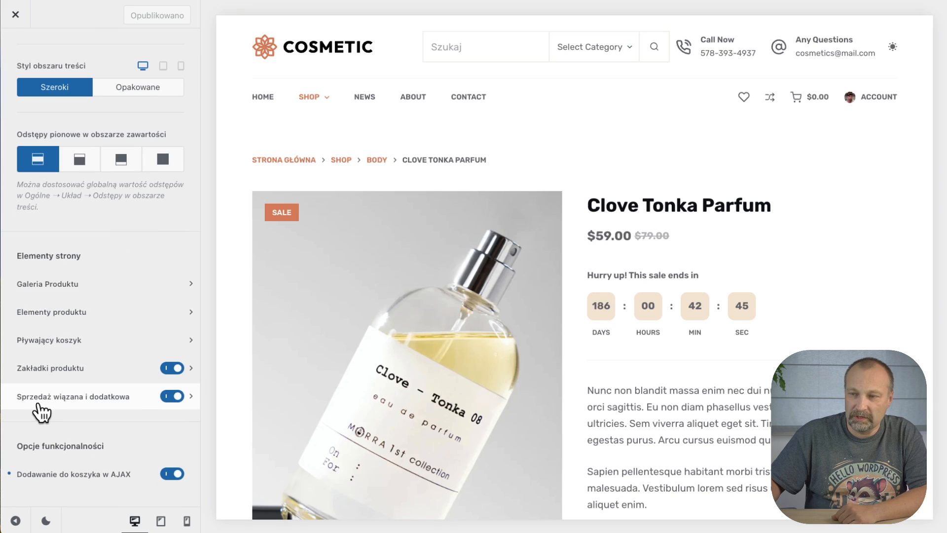
click(70, 401)
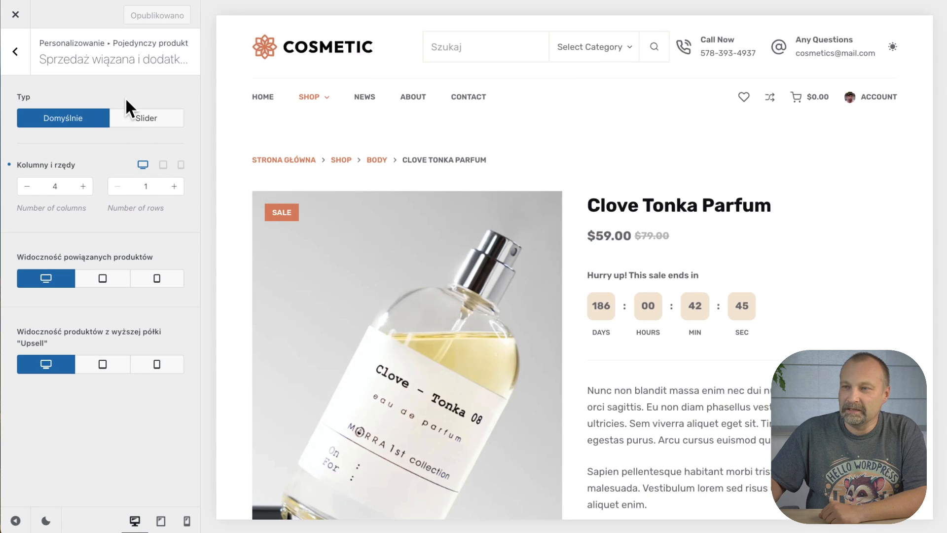
click(419, 277)
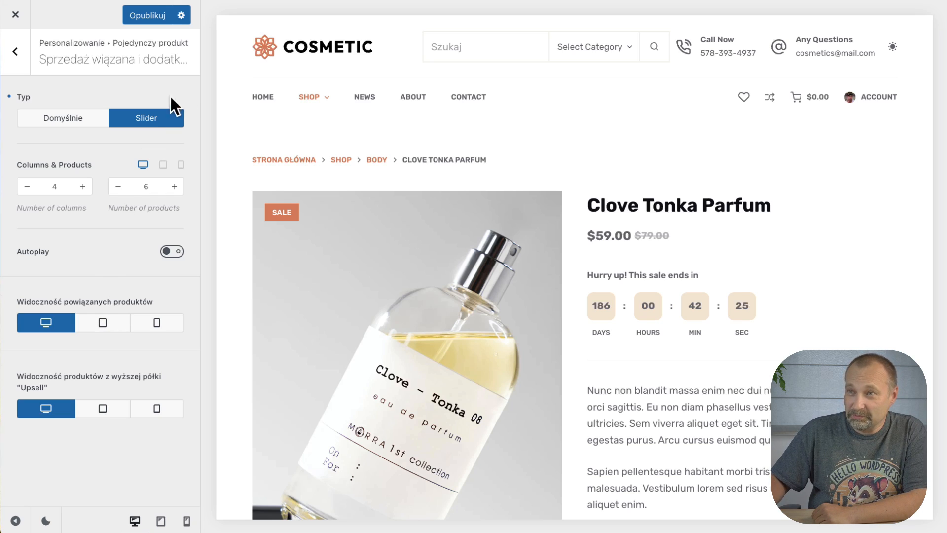
click(152, 17)
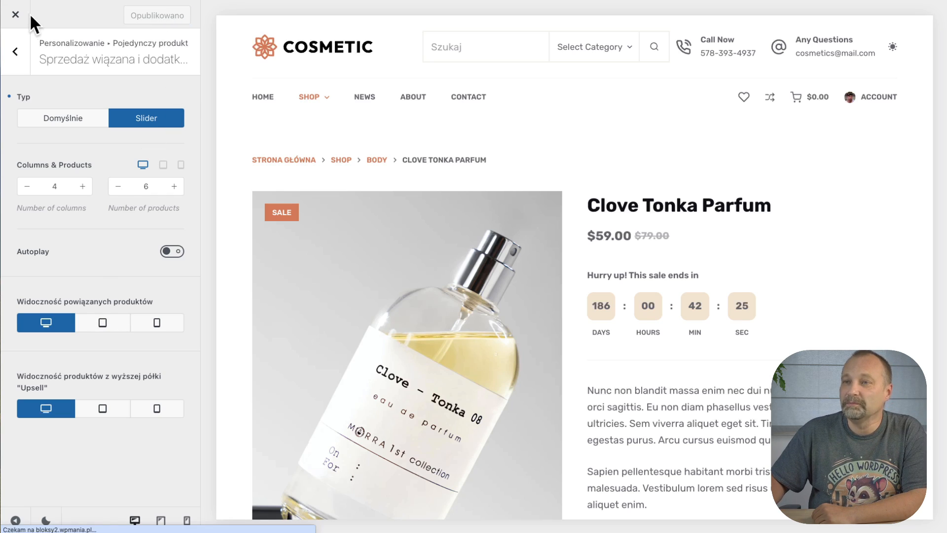
click(16, 15)
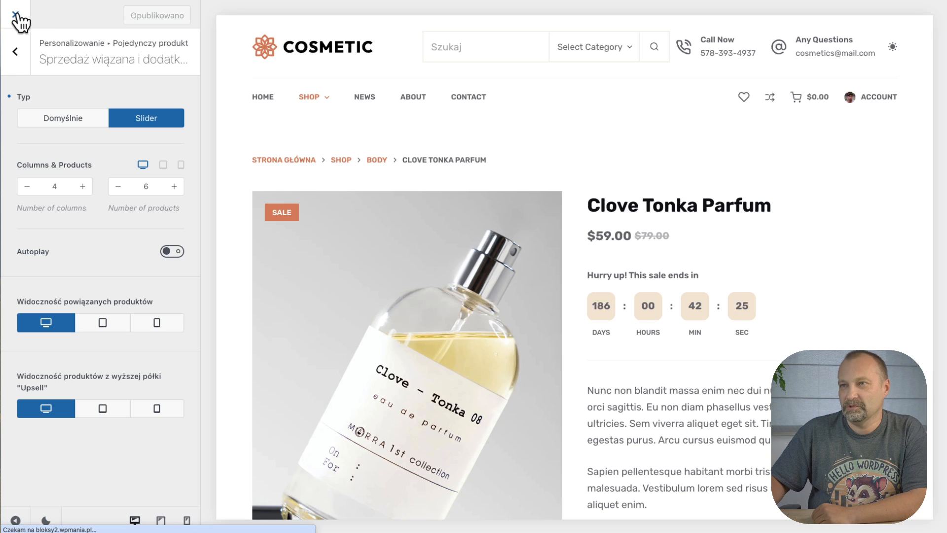
Check the "Podobne produkty" slider on the product page by paging forward through its products.
scroll(528, 296, down, 10)
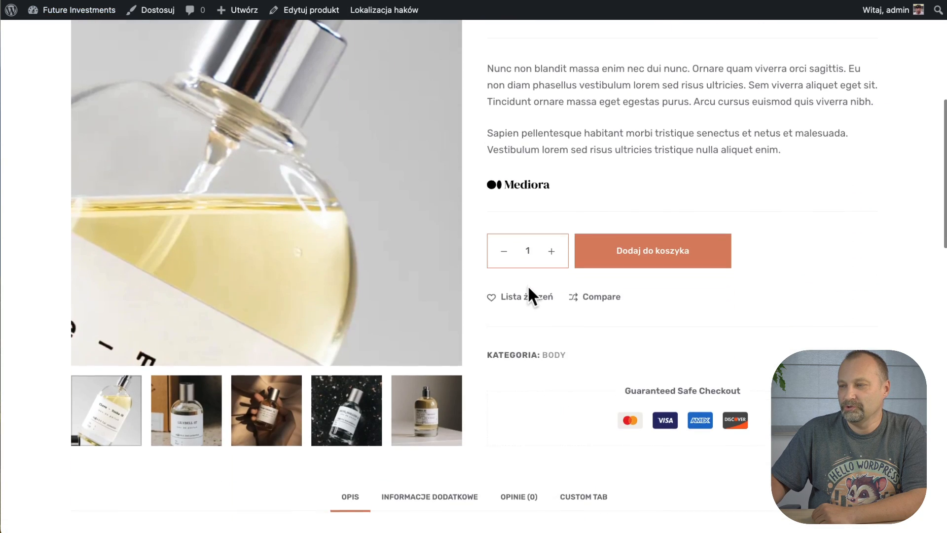
scroll(528, 291, down, 6)
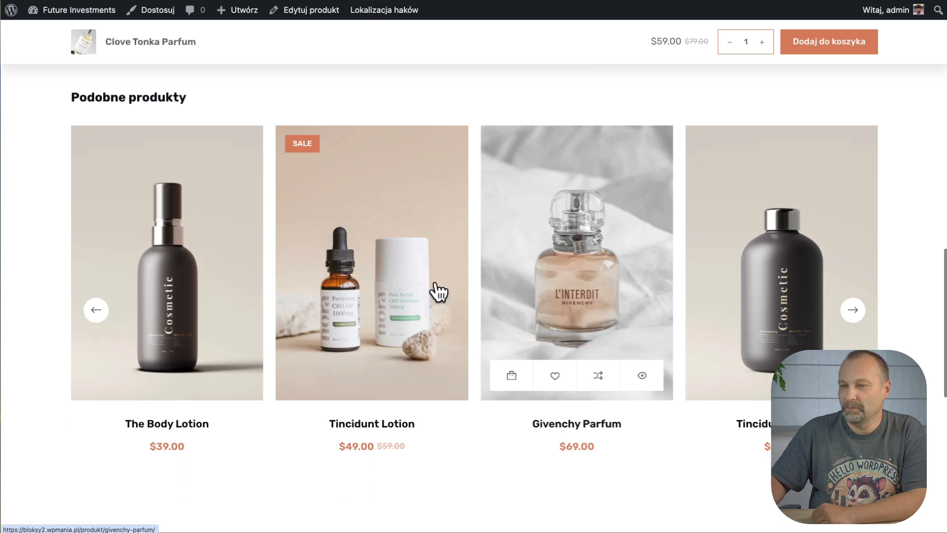
click(851, 316)
click(850, 315)
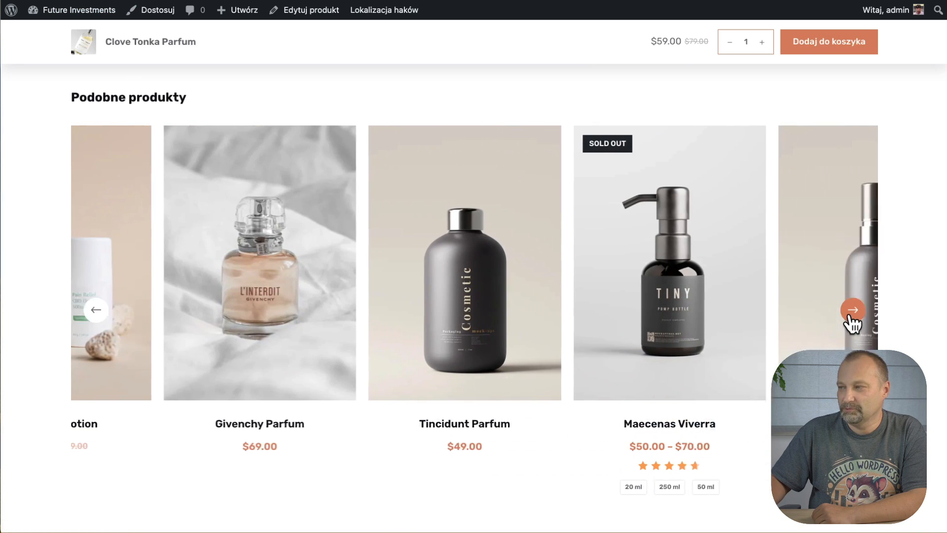
click(854, 315)
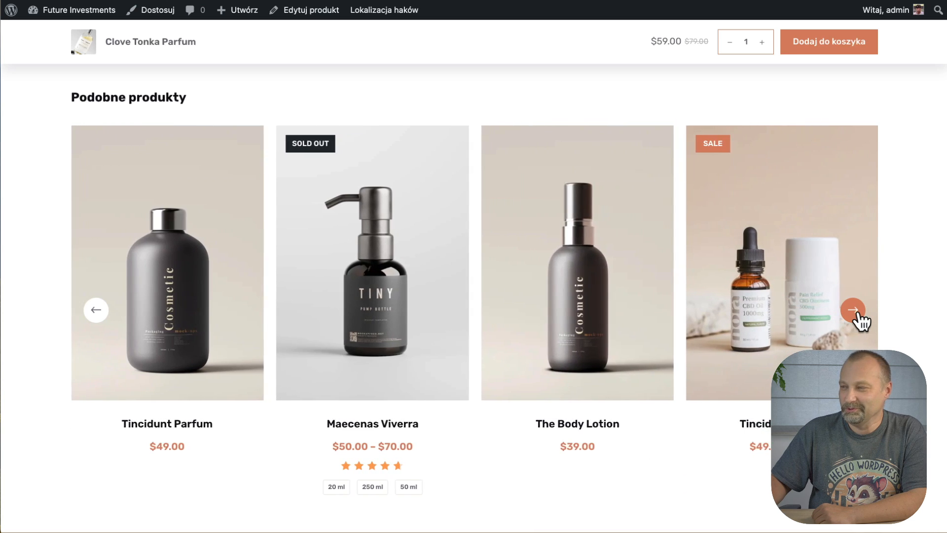
click(858, 318)
click(857, 316)
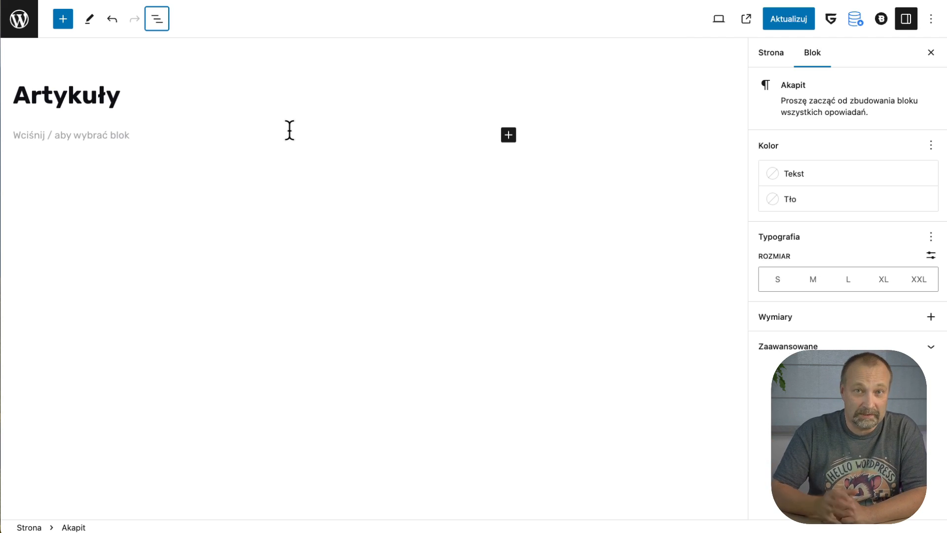
Insert an Advanced Posts block in the Artykuły page with its layout inherited from the Customizer.
click(88, 133)
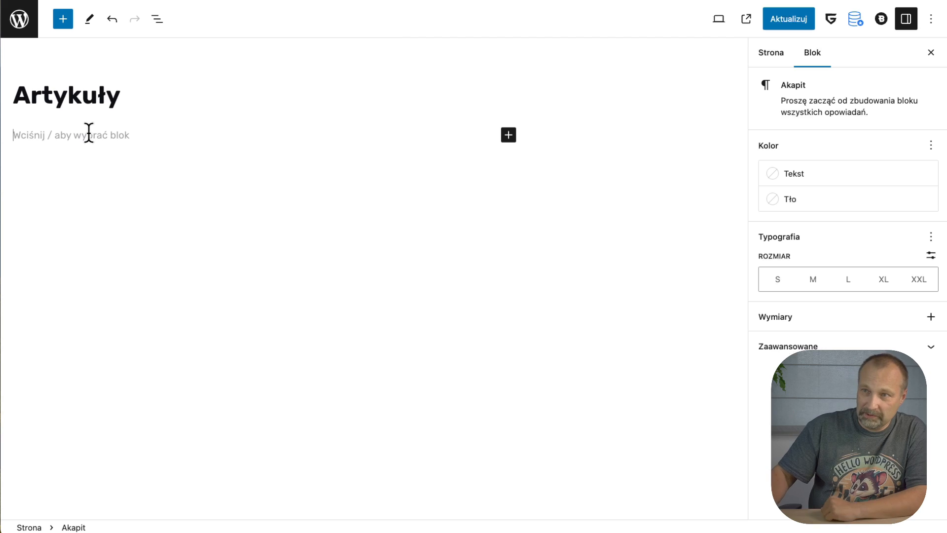
text(/)
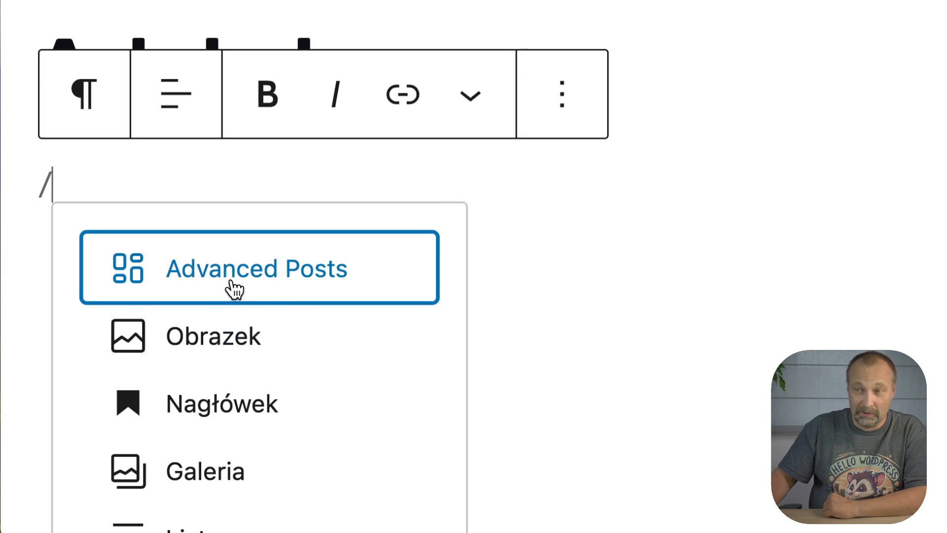
click(138, 269)
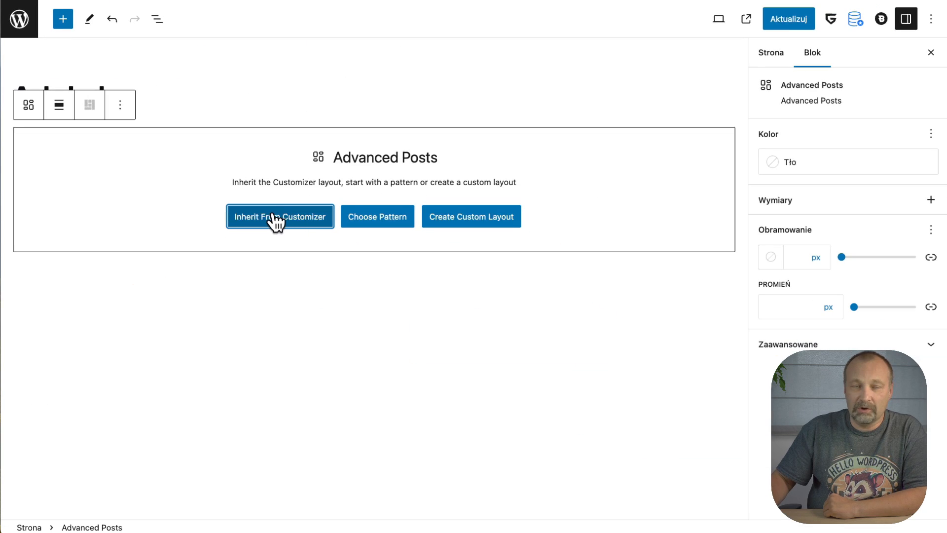
click(277, 222)
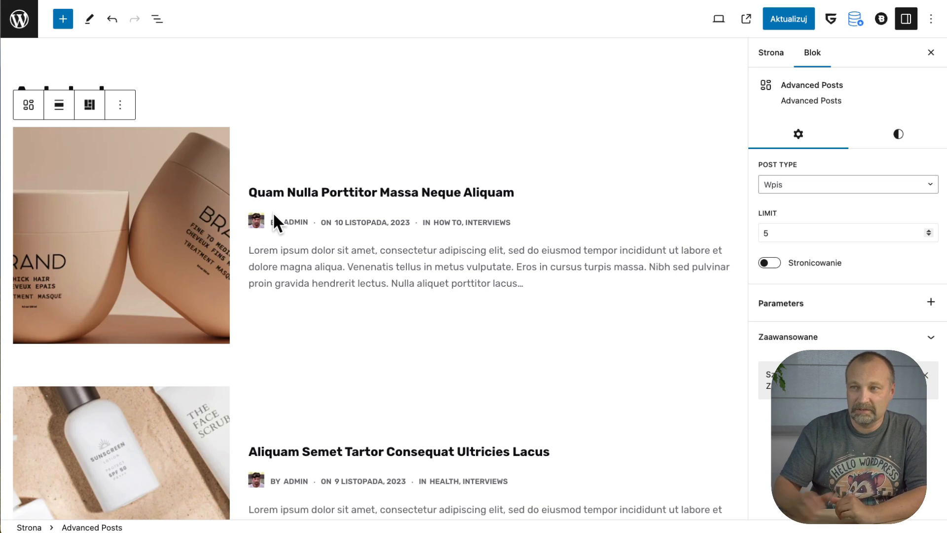
Check which post types the Advanced Posts block offers.
click(151, 195)
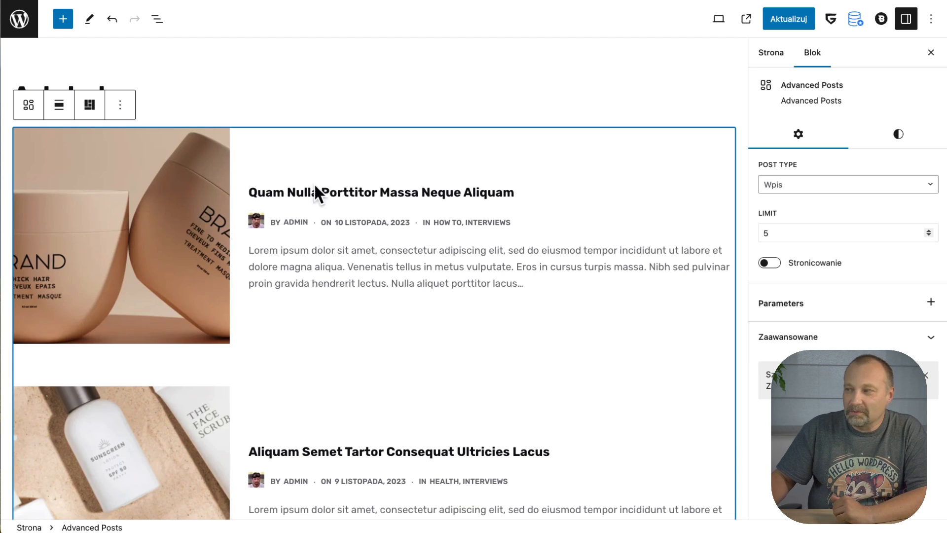
click(853, 194)
click(851, 187)
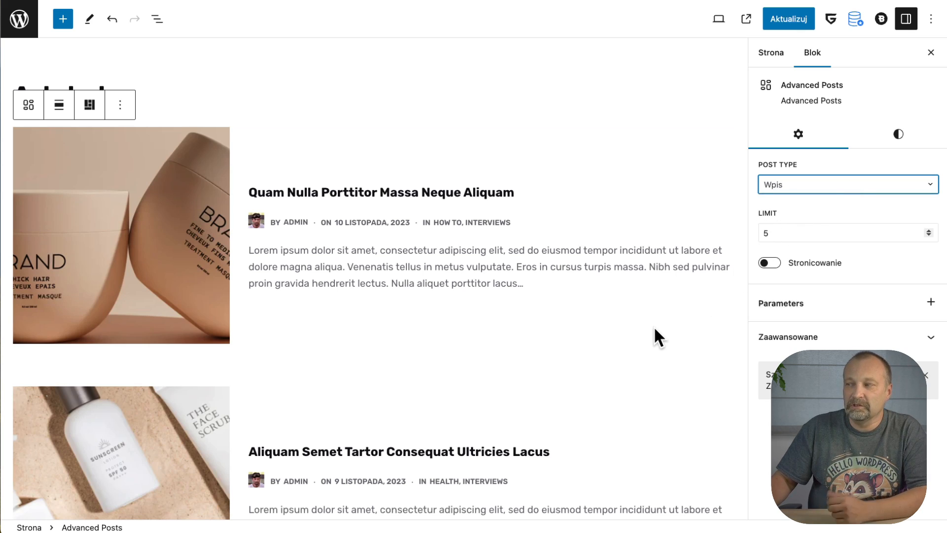
Enable "Stronicowanie" for the Advanced Posts block and check the page navigation below the posts.
click(770, 266)
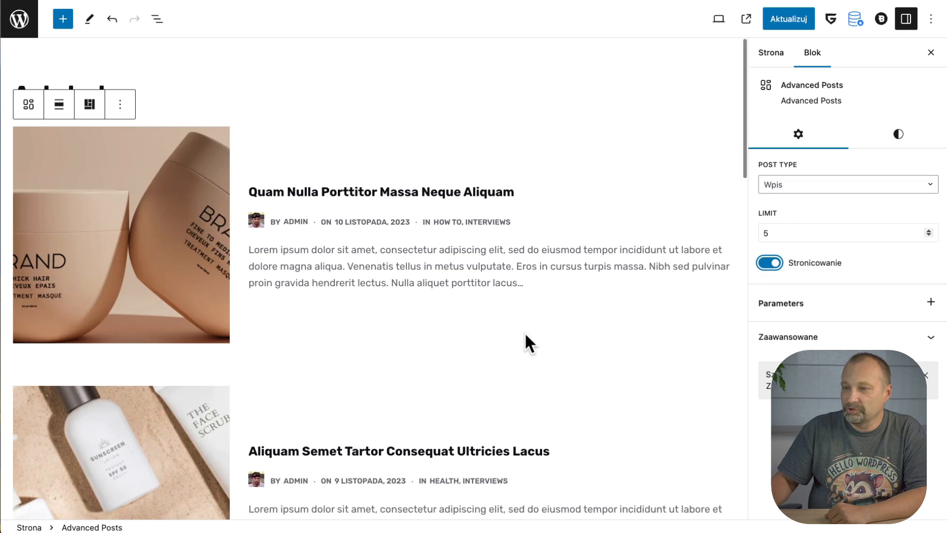
scroll(525, 331, down, 15)
scroll(526, 335, down, 6)
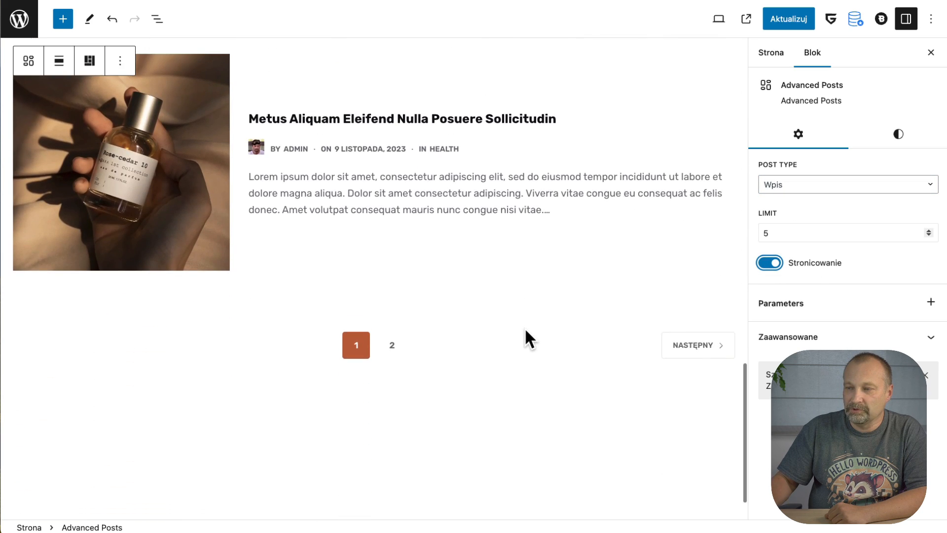
scroll(448, 341, up, 20)
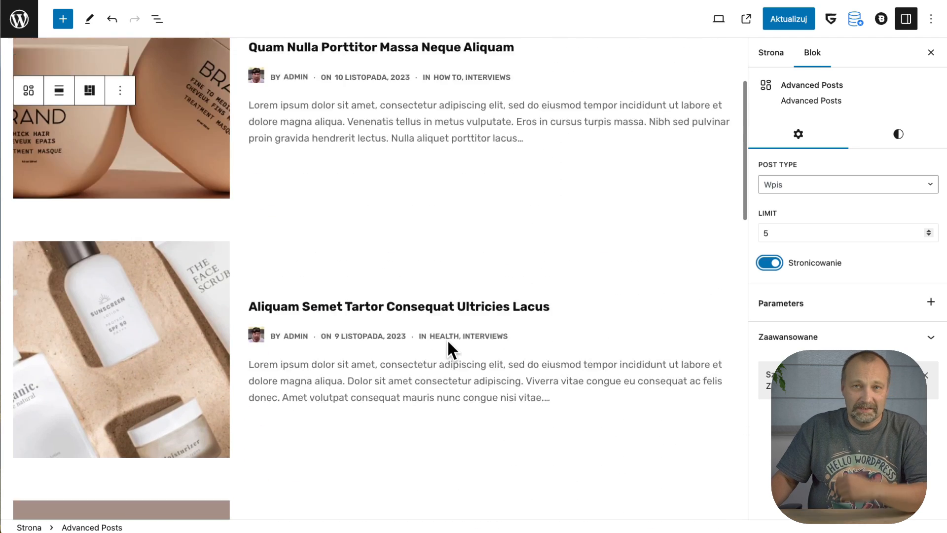
Reset the Advanced Posts block's layout and apply the "Posts - Layout 2" pattern.
click(817, 187)
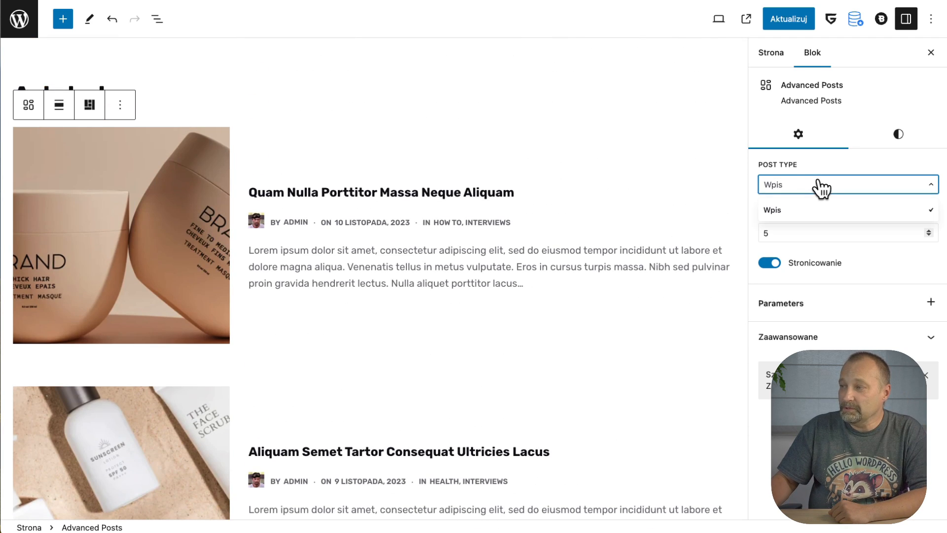
click(493, 117)
click(149, 210)
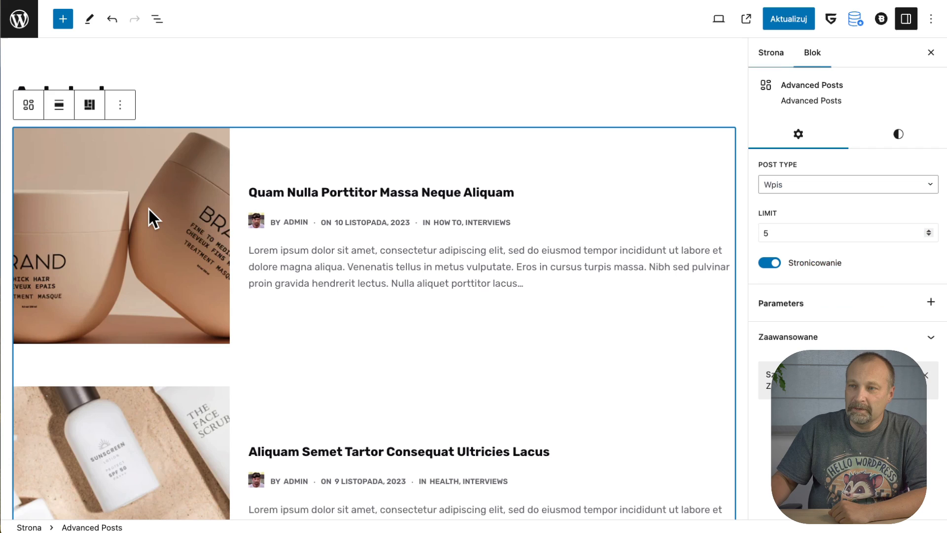
click(89, 105)
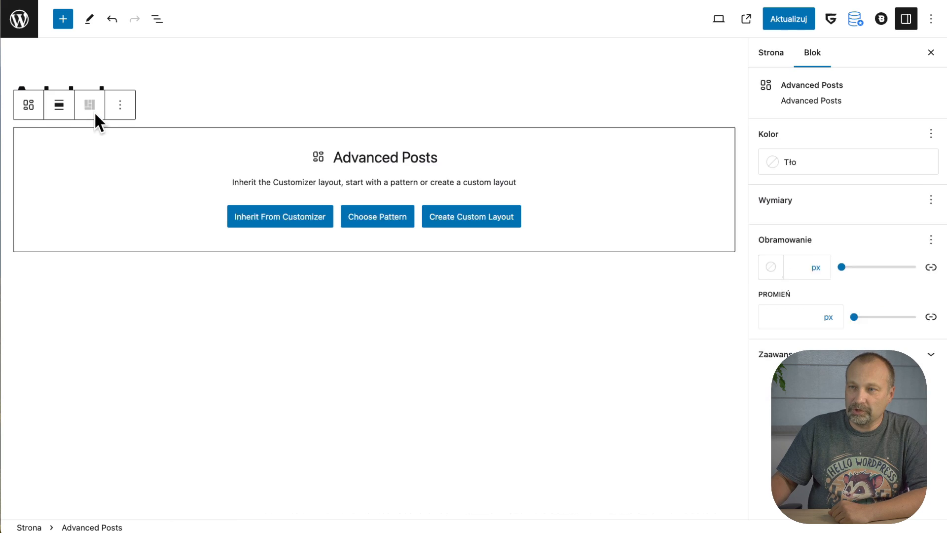
click(374, 220)
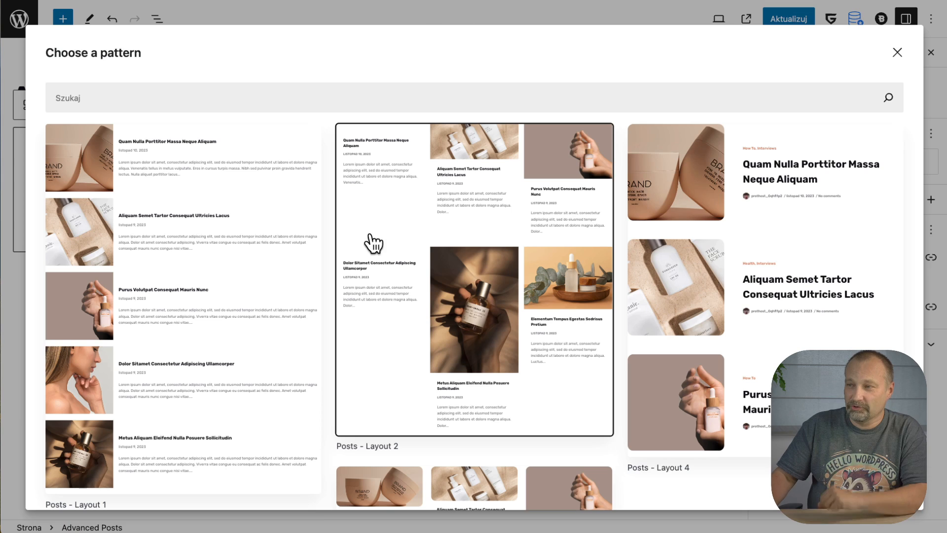
click(399, 258)
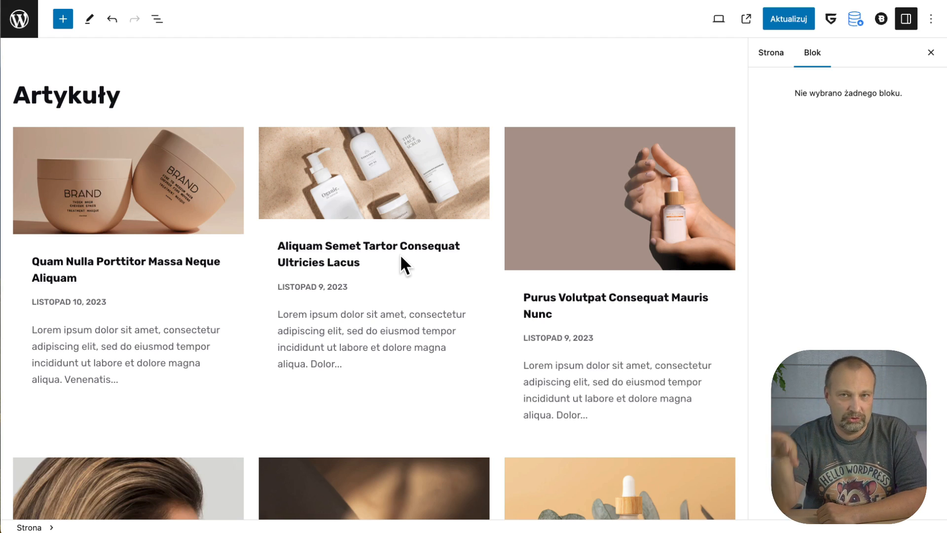
Examine the pattern's block structure by expanding Advanced Posts, Post Template, Stos and Grupa in the block list.
click(156, 19)
click(13, 84)
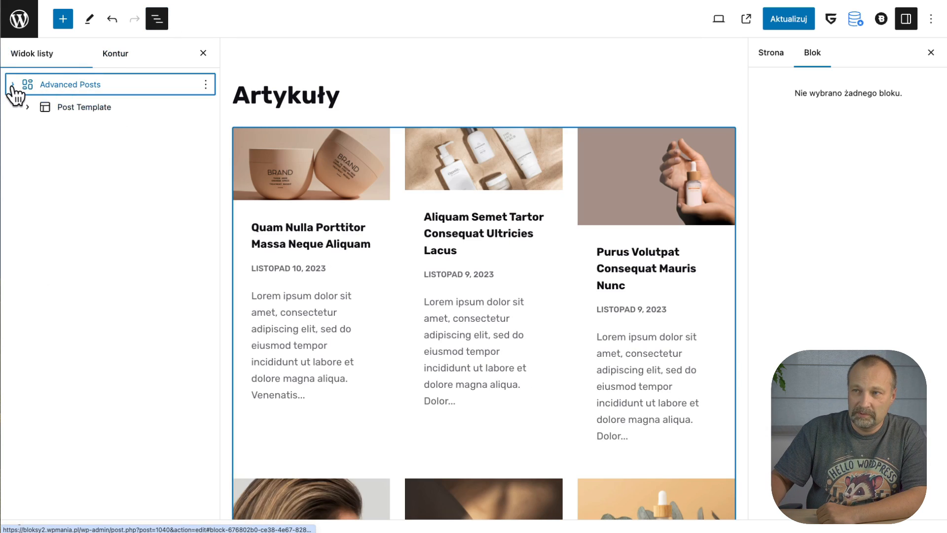
click(27, 107)
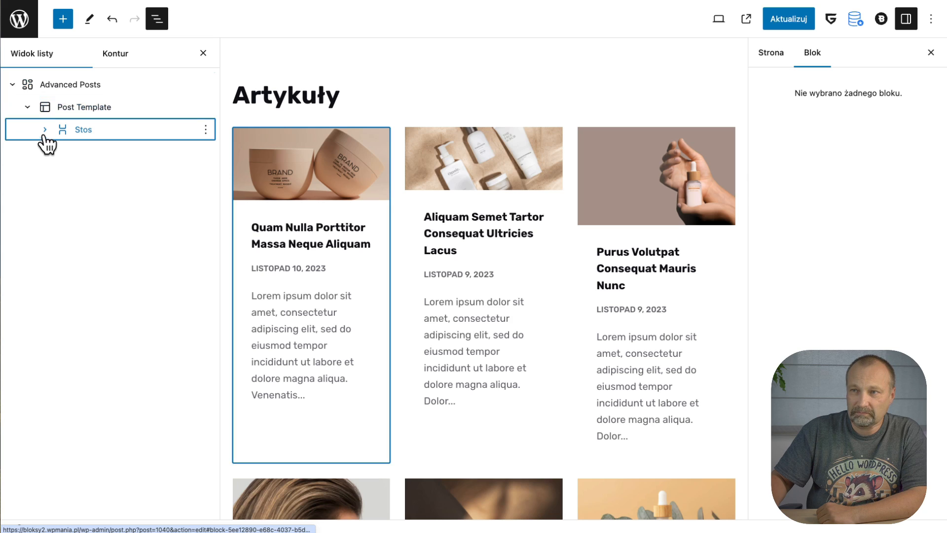
click(43, 137)
click(45, 130)
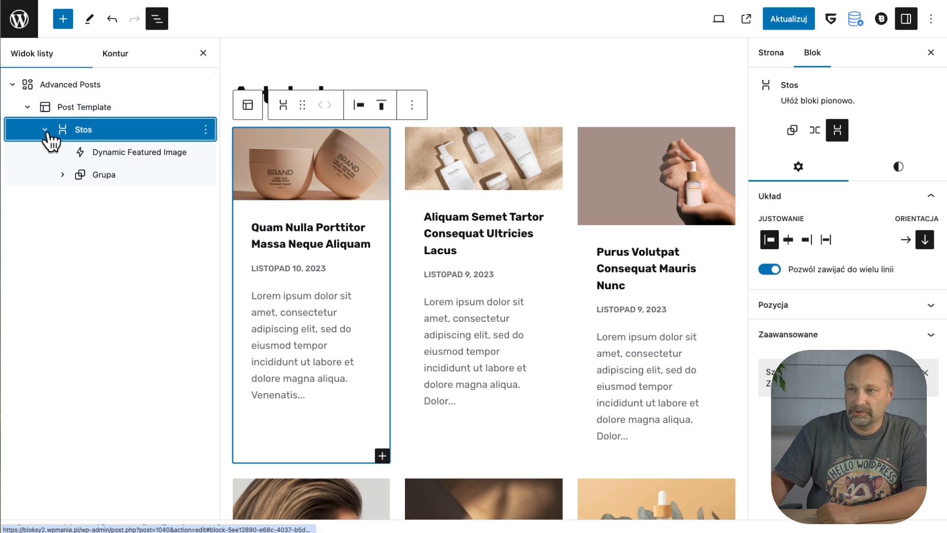
click(62, 175)
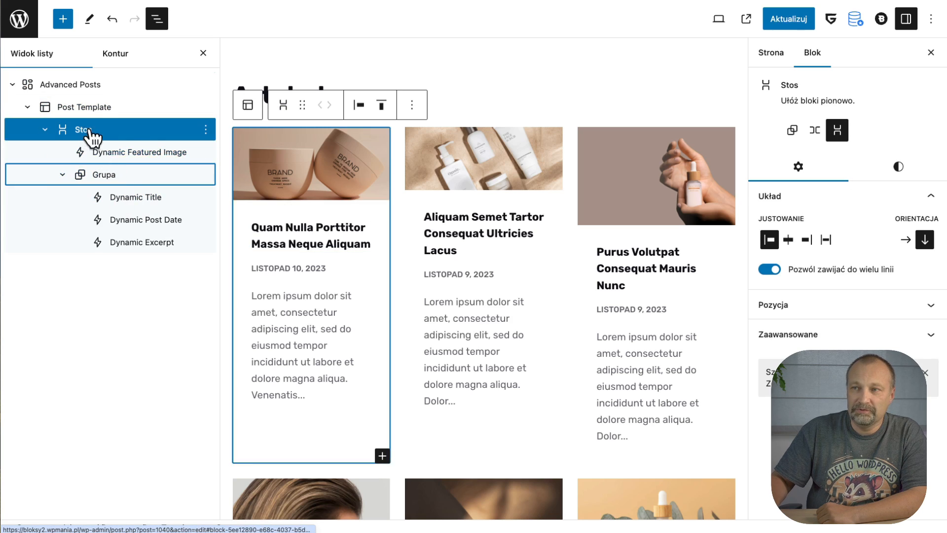
Examine the settings of the Dynamic Featured Image, Dynamic Title, Dynamic Post Date and Dynamic Excerpt blocks, including the excerpt's style options.
click(143, 161)
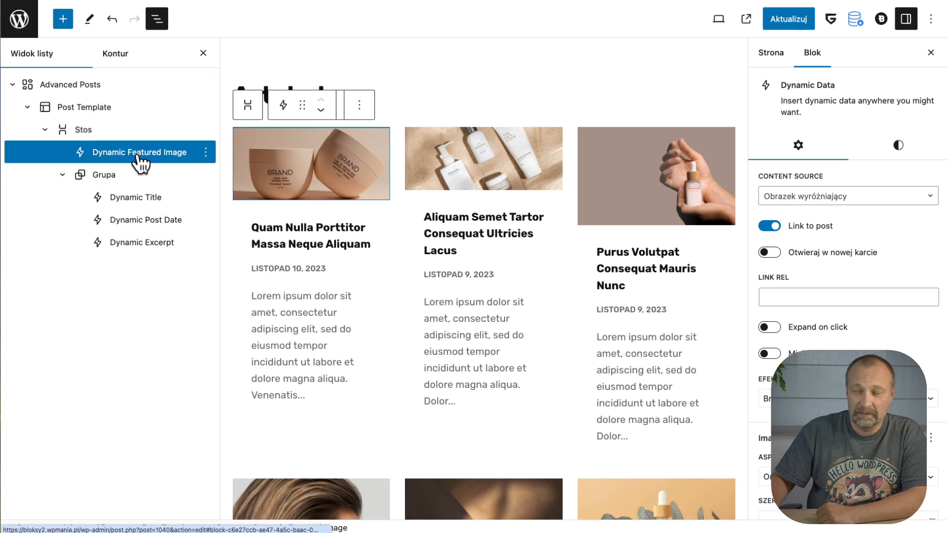
click(133, 204)
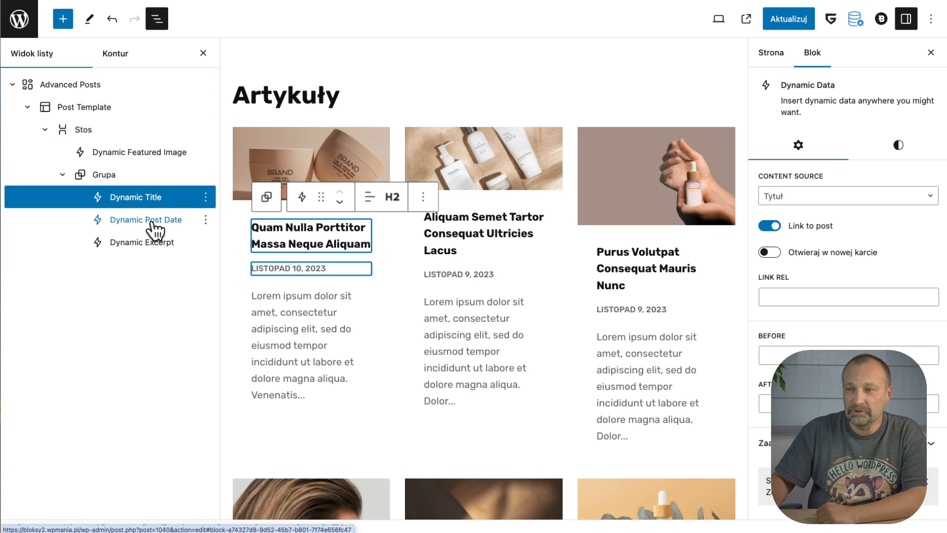
click(151, 222)
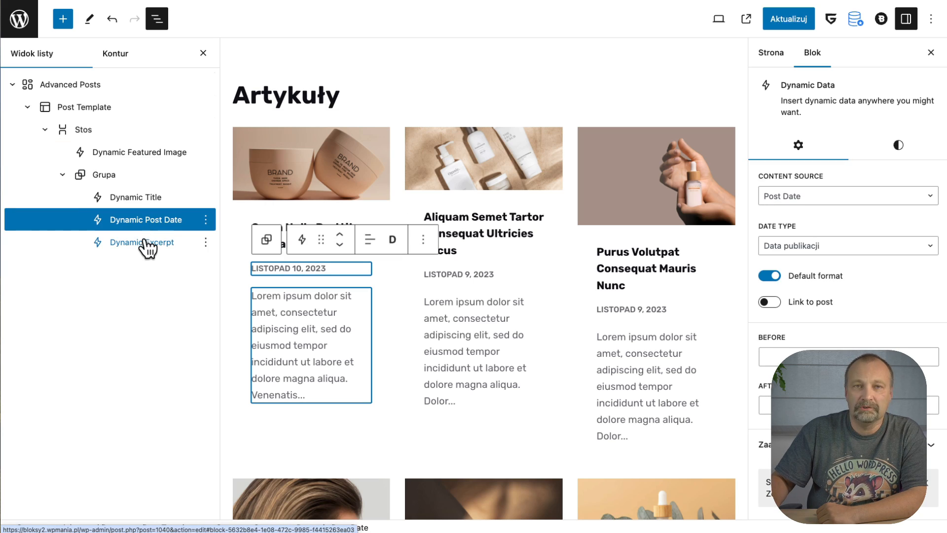
click(146, 244)
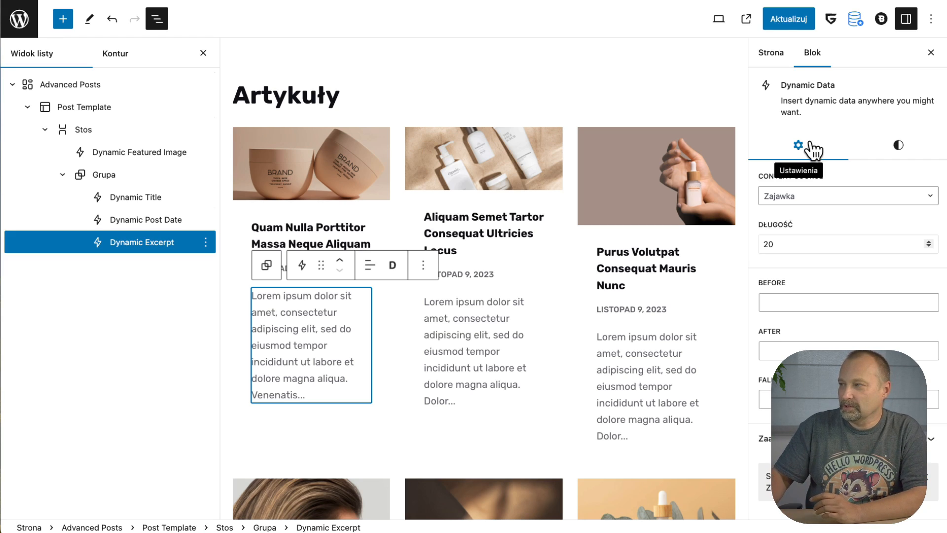
click(899, 146)
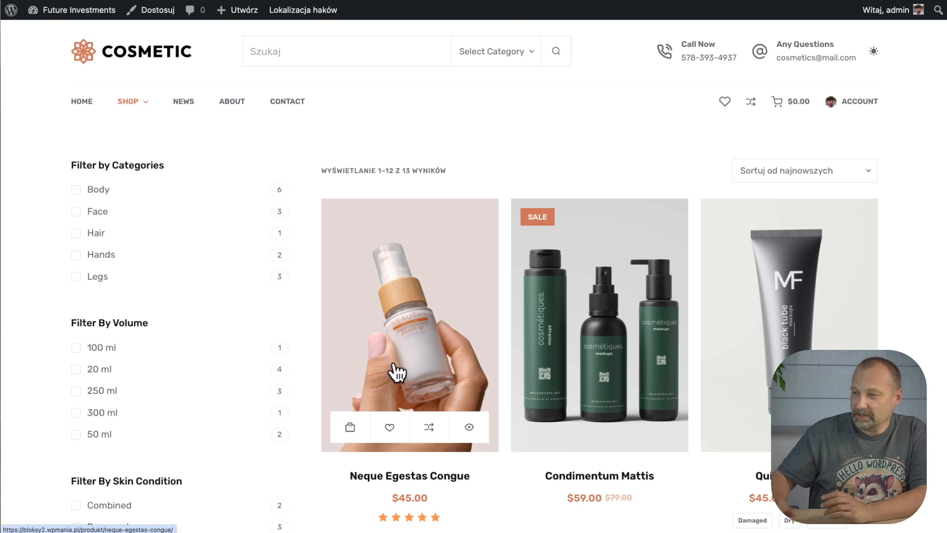
Open the customizer from the shop page and go to Card Options within Archiwa produktów.
scroll(488, 282, down, 1)
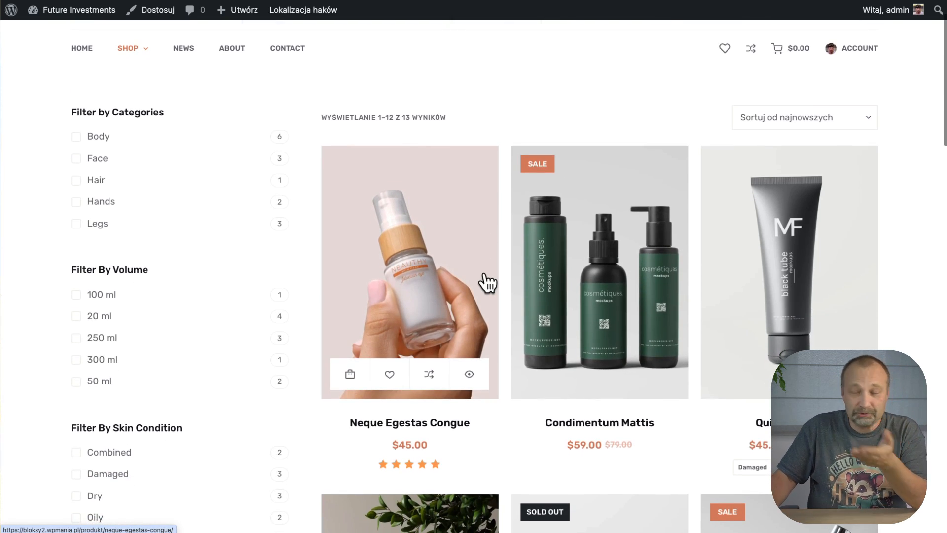
scroll(433, 390, down, 2)
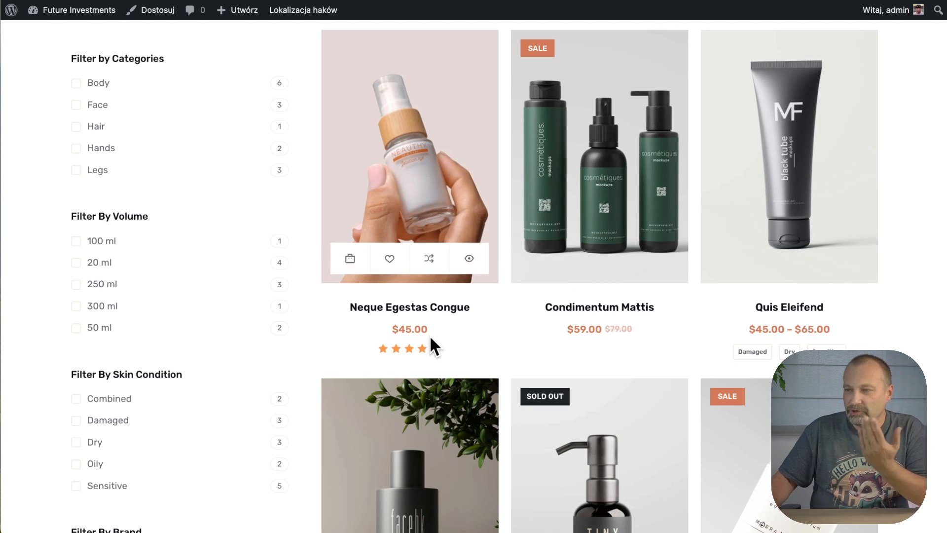
click(156, 11)
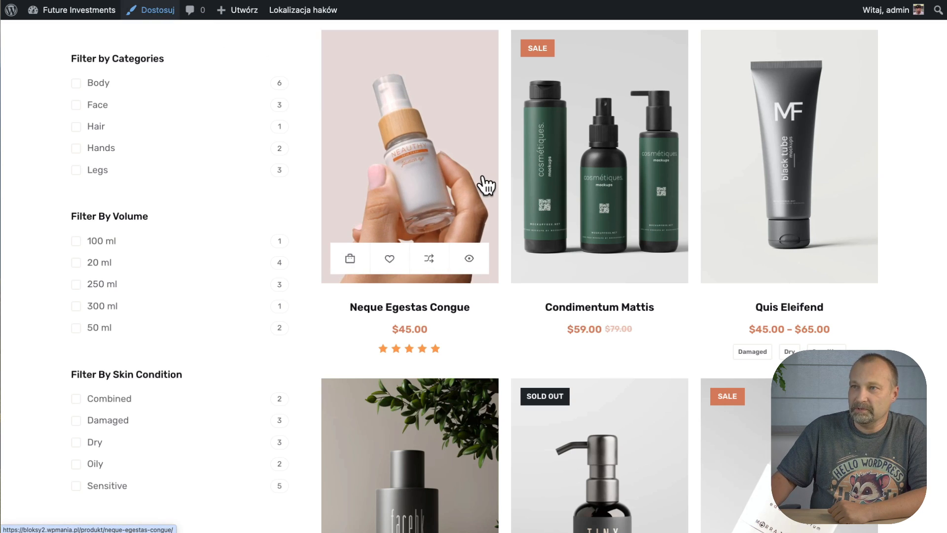
scroll(126, 299, down, 3)
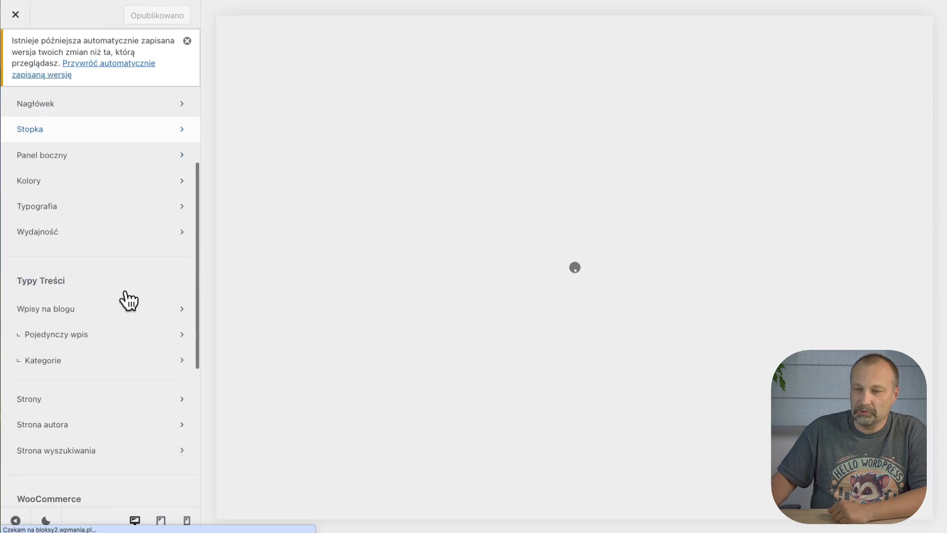
scroll(126, 299, down, 5)
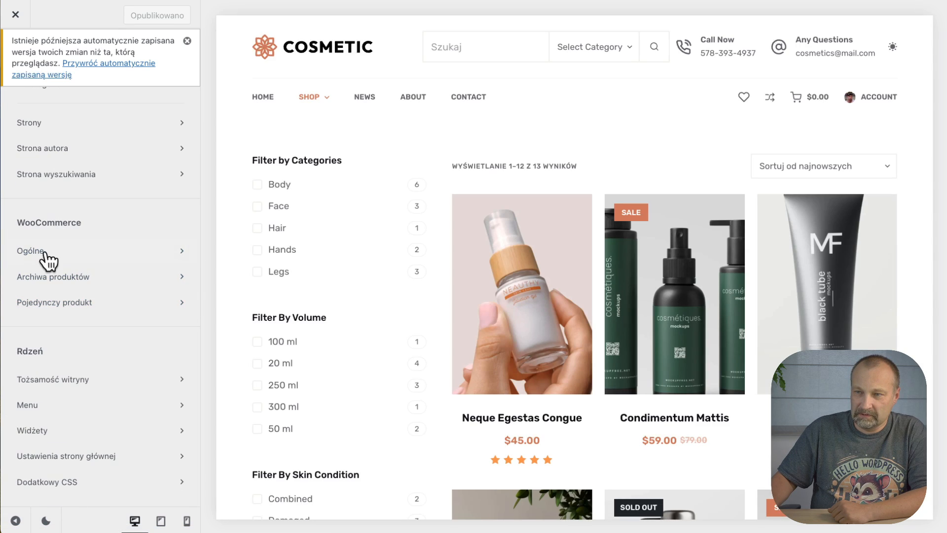
click(54, 285)
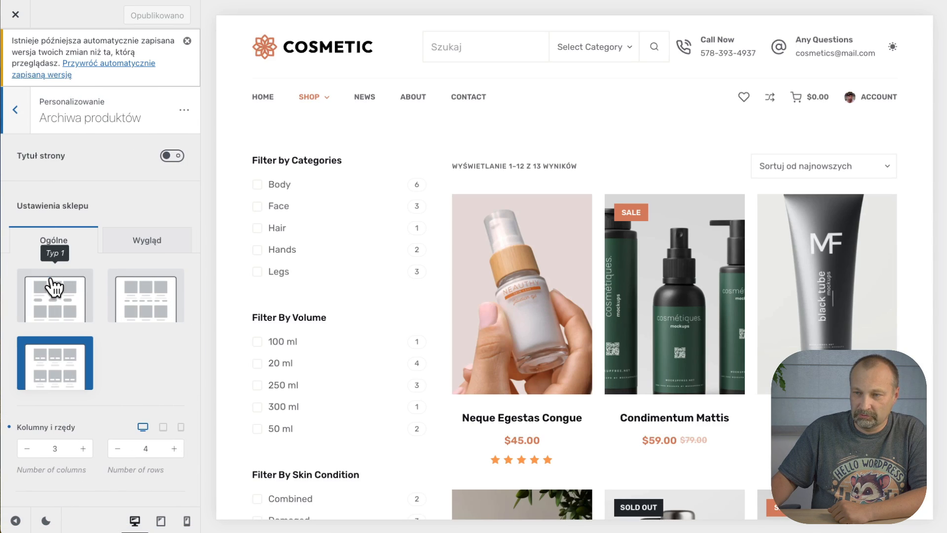
scroll(53, 287, down, 6)
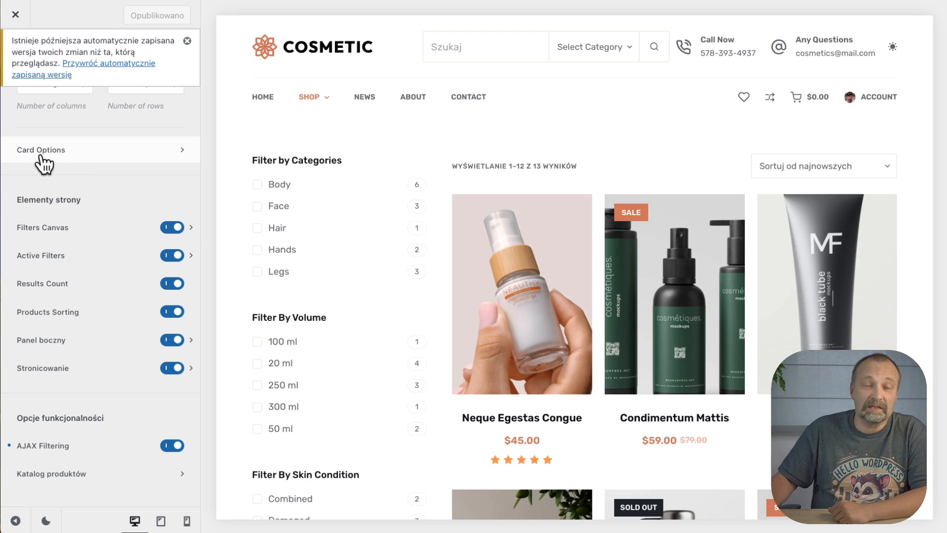
click(63, 164)
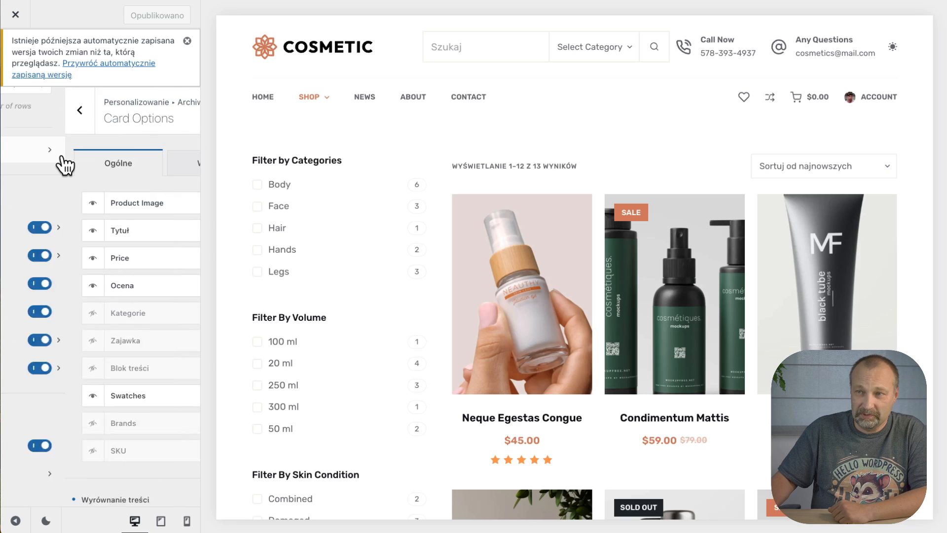
Show Kategorie on the product cards and place it directly above Tytuł.
scroll(156, 154, down, 1)
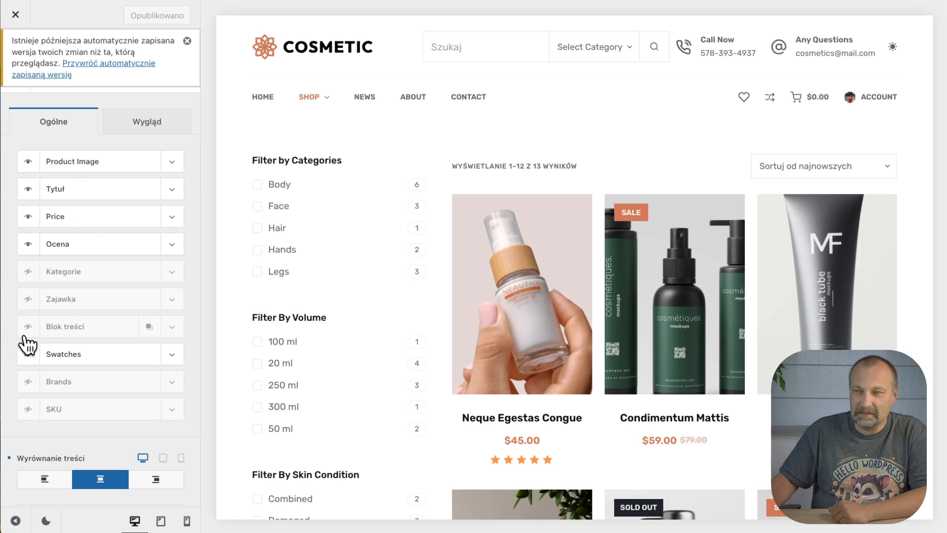
click(28, 272)
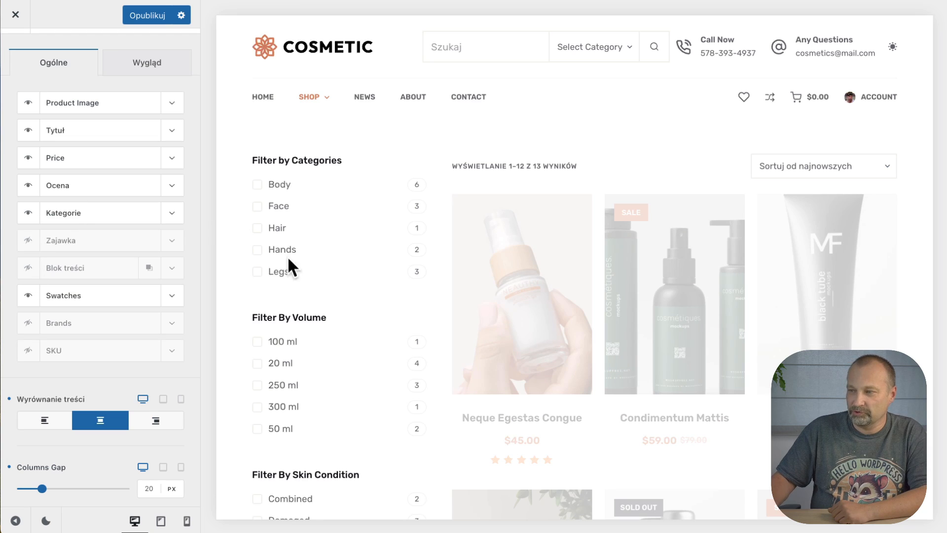
scroll(533, 395, down, 1)
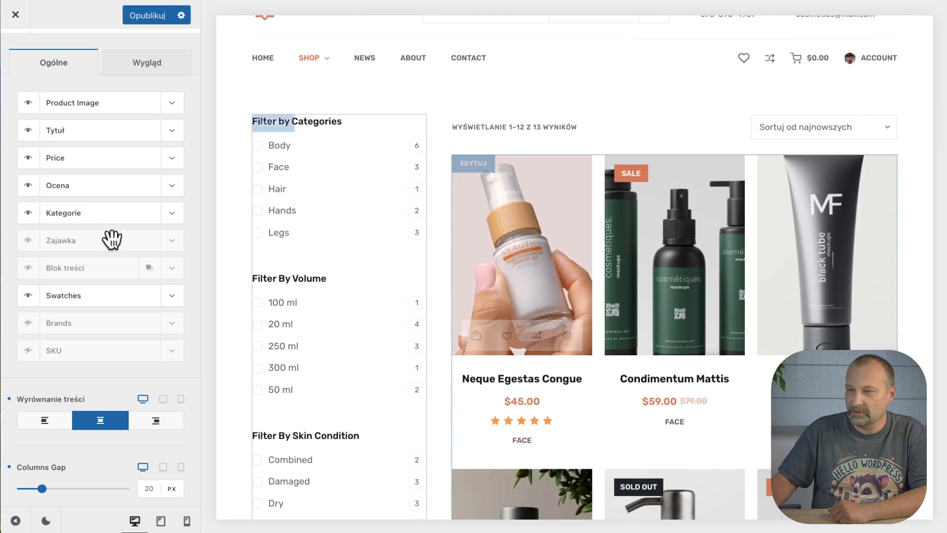
drag(55, 217, 50, 176)
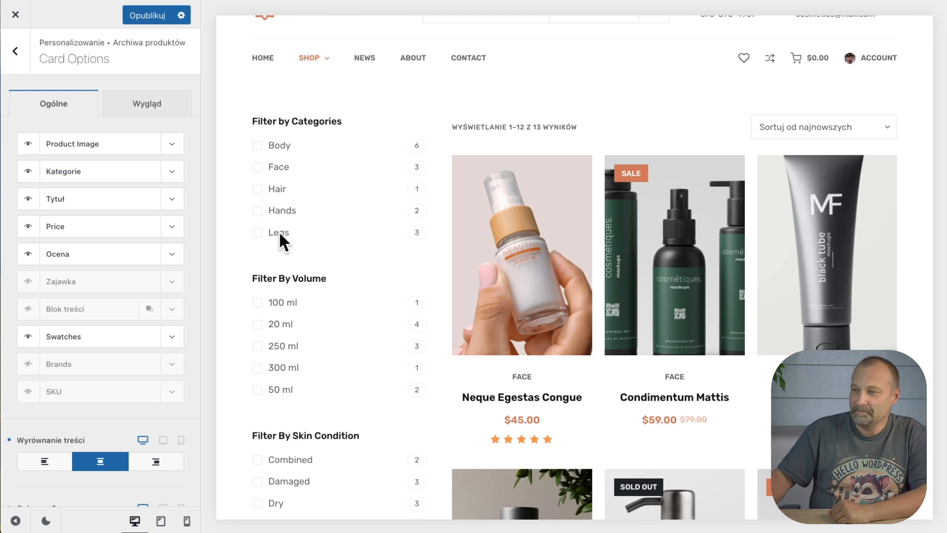
Load the Neque Egestas Congue product in the preview and open the Pojedynczy produkt settings at Elementy strony.
click(539, 258)
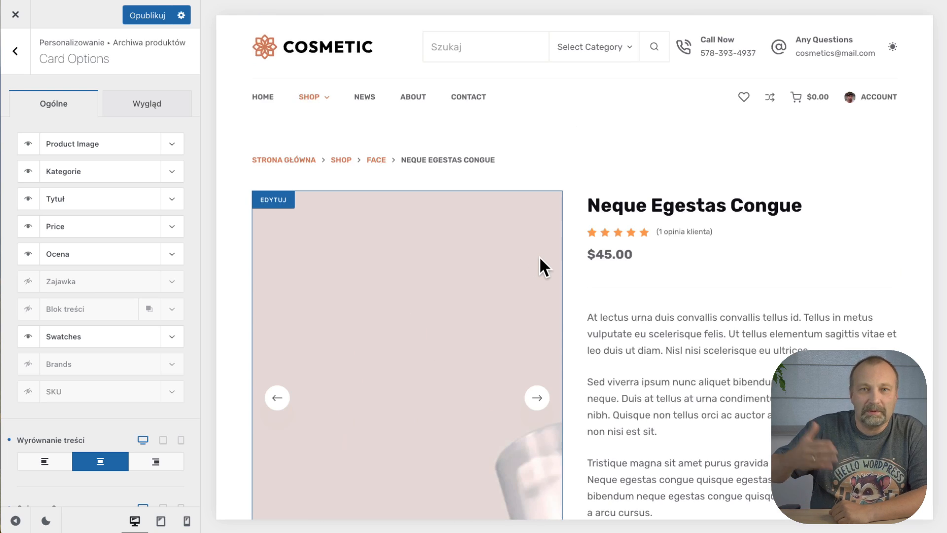
scroll(539, 256, down, 1)
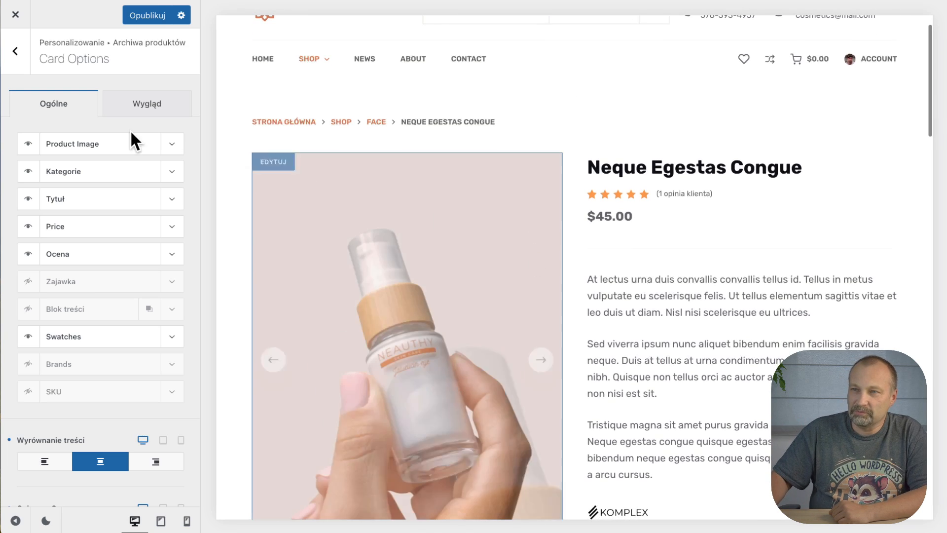
click(15, 52)
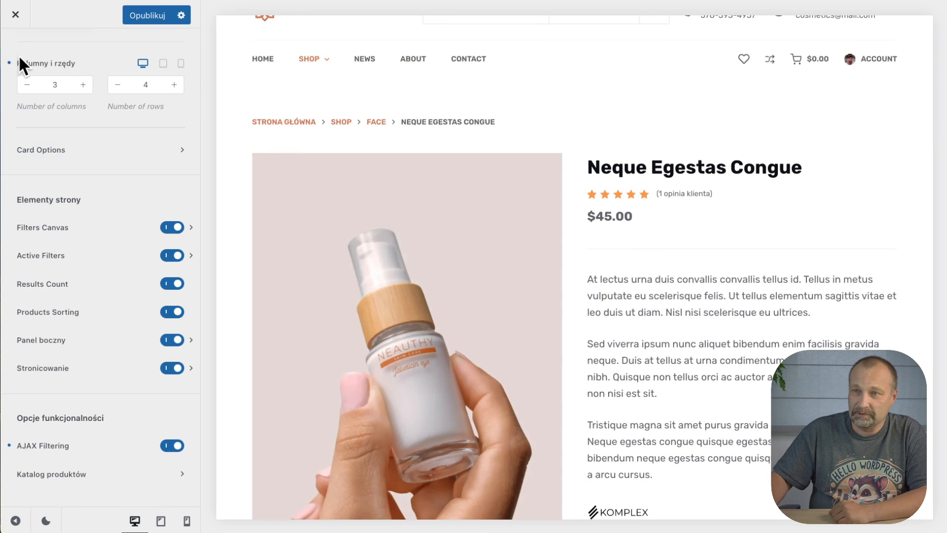
scroll(19, 54, up, 5)
click(16, 56)
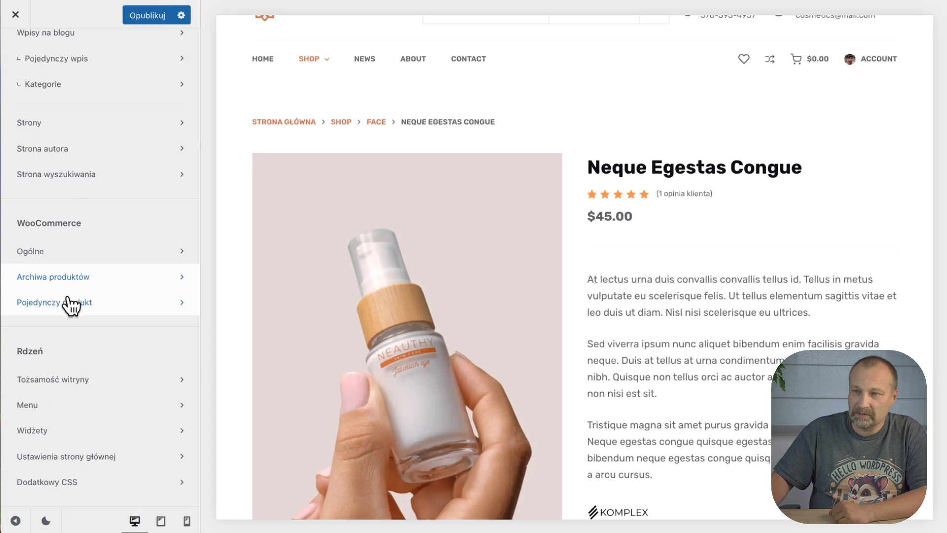
click(57, 302)
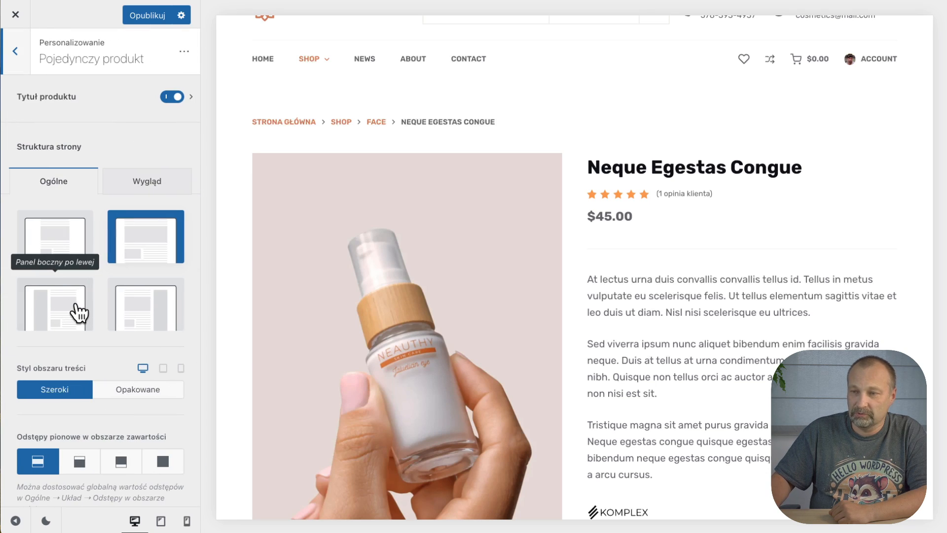
scroll(76, 313, down, 3)
scroll(76, 304, down, 3)
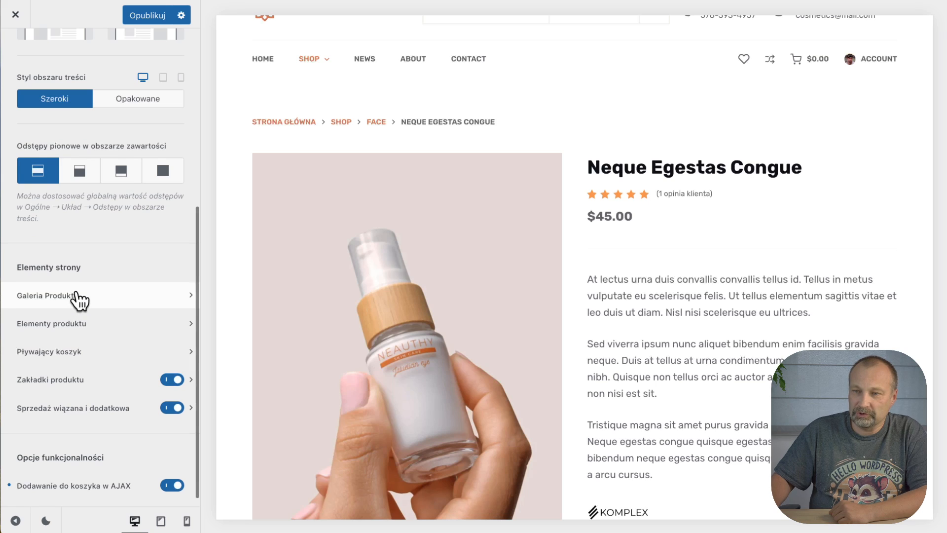
In Elementy produktu, hide Krótki opis and move Price down below Brands.
click(63, 321)
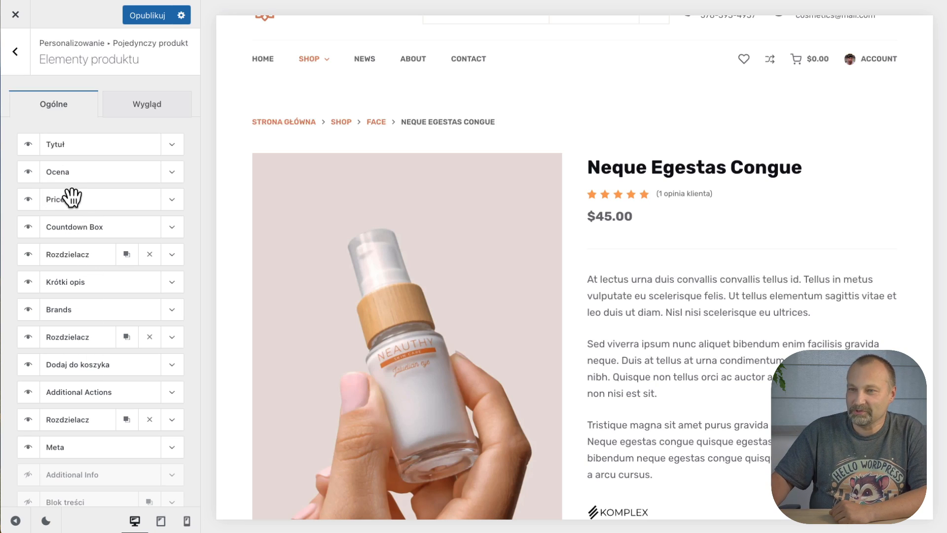
click(29, 279)
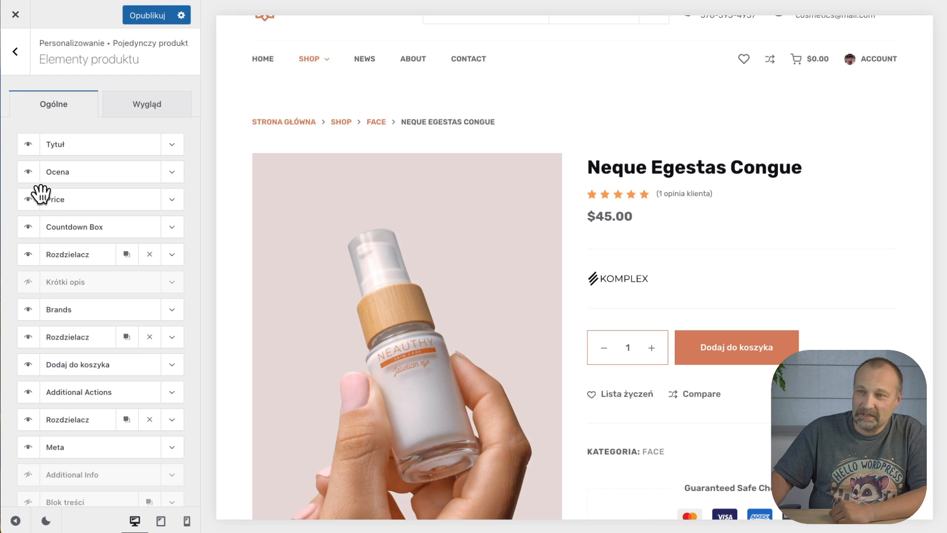
drag(54, 199, 81, 344)
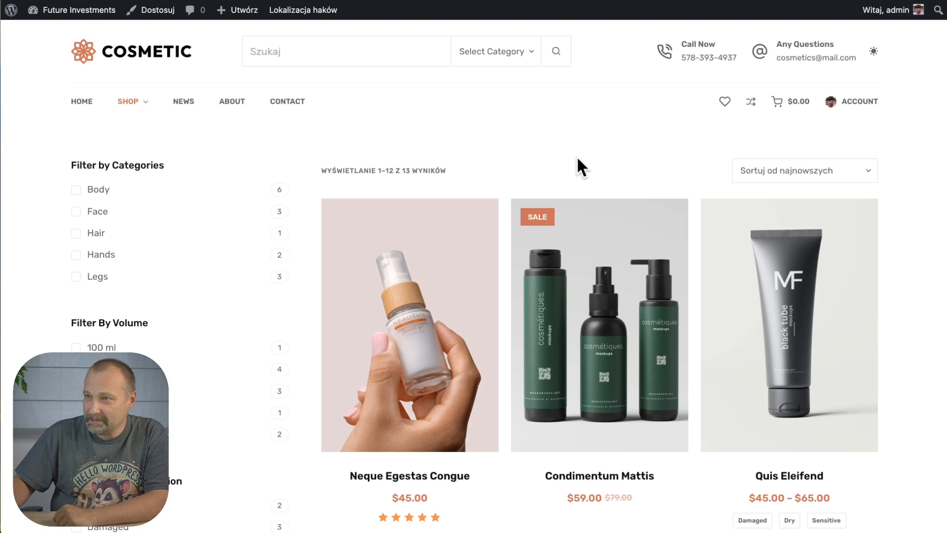
Add Neque Egestas Congue to the cart from its shop card and check the slide-out Shopping Cart.
mouse_move(381, 398)
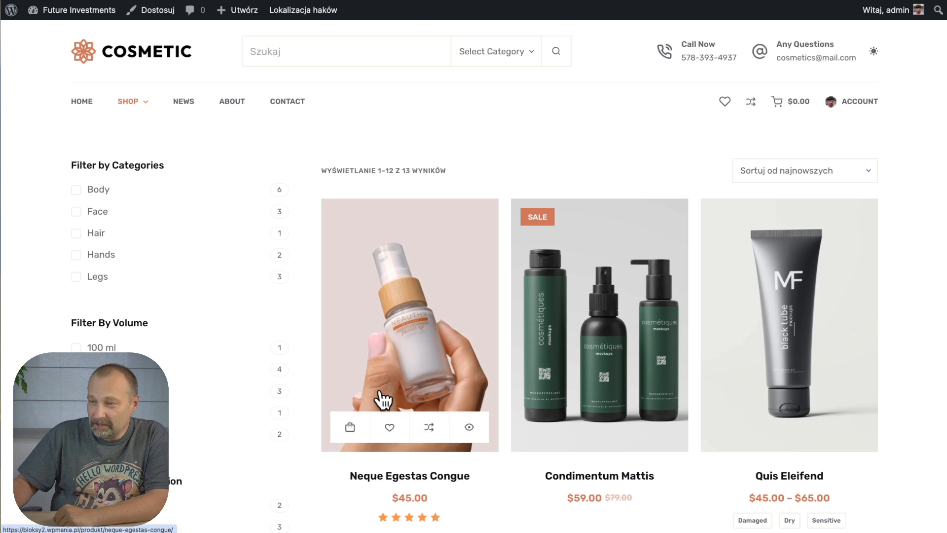
click(350, 427)
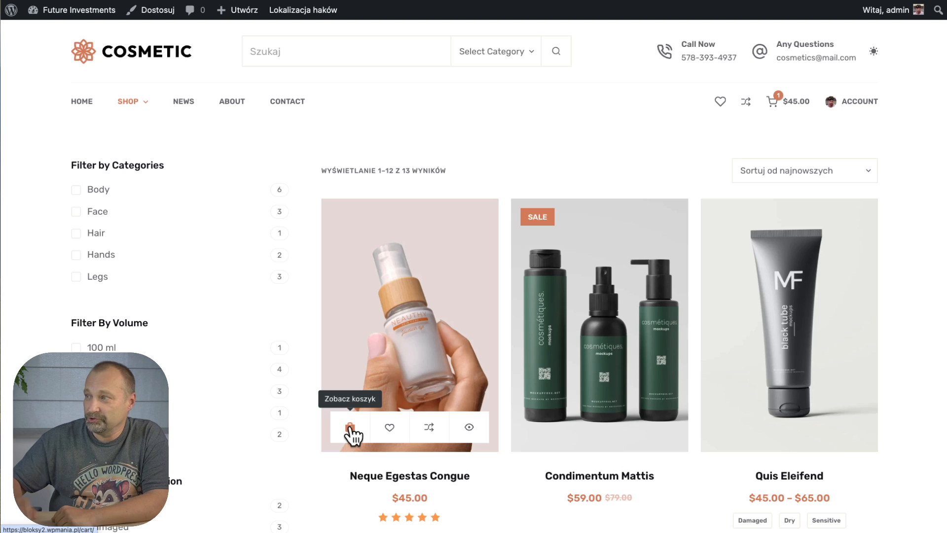
click(798, 105)
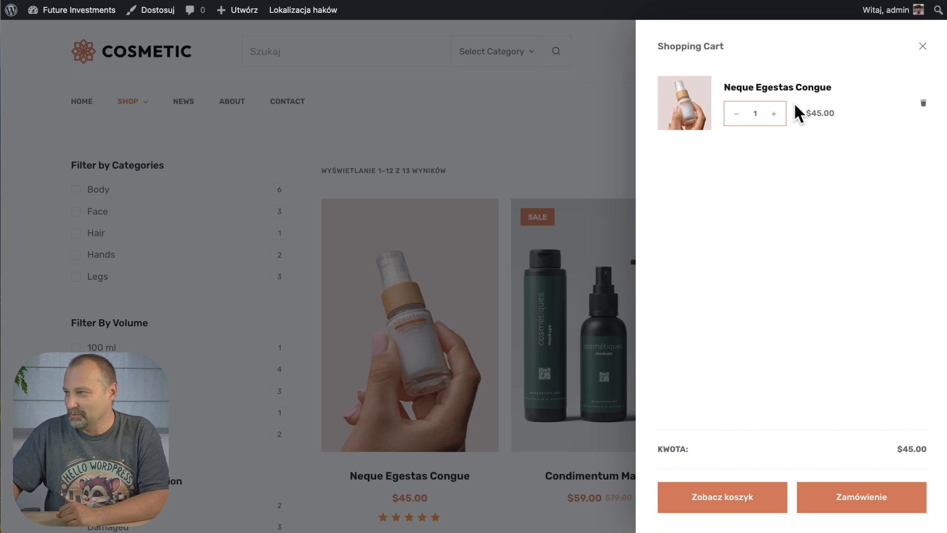
click(923, 47)
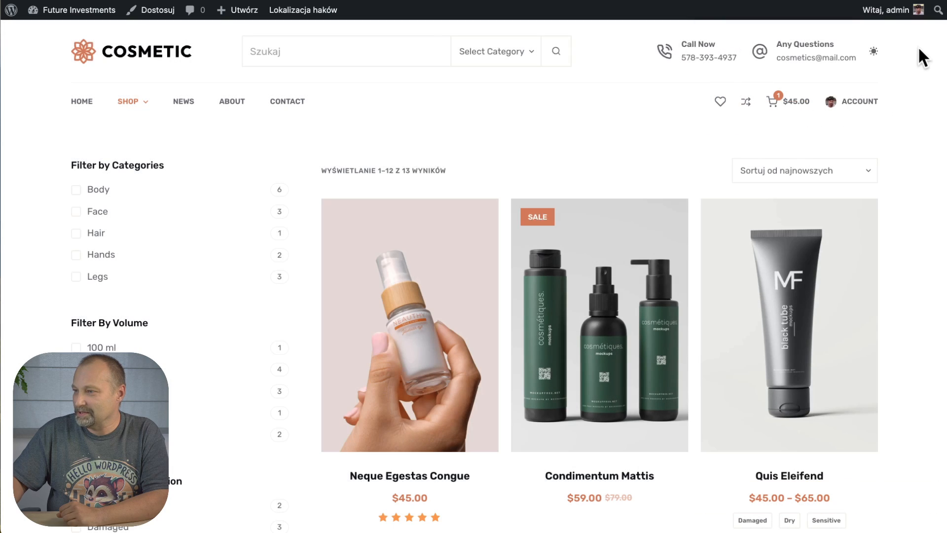
Open the full Cart page from the Shopping Cart and remove Neque Egestas Congue from it.
click(797, 108)
click(715, 491)
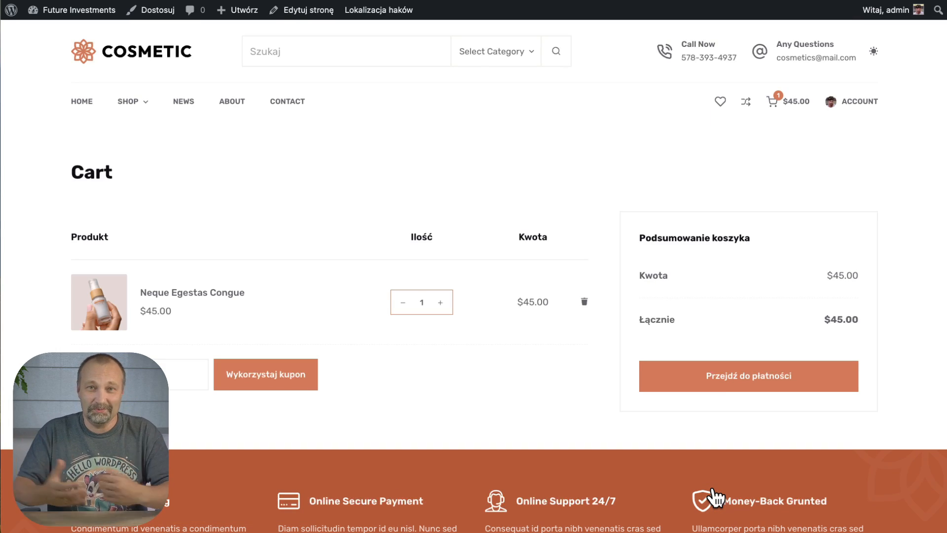
click(584, 302)
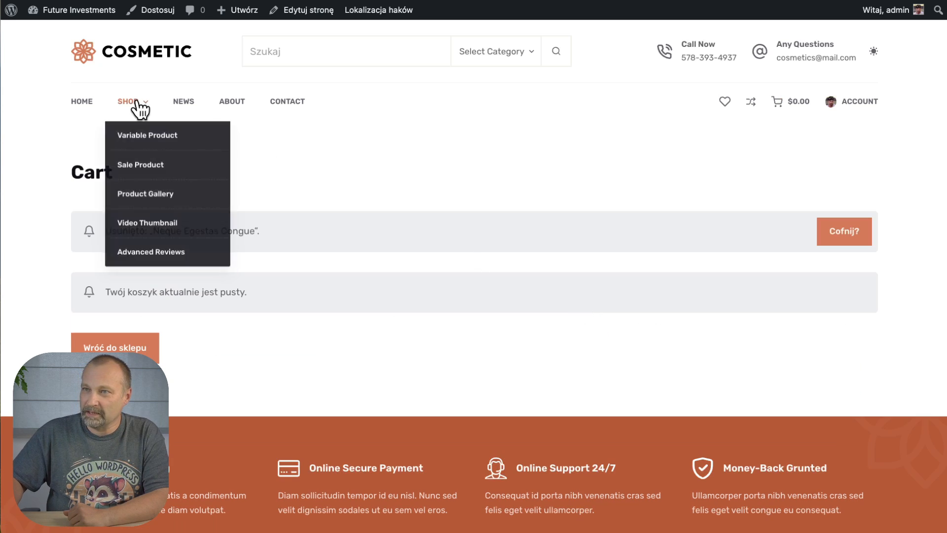
Go to the WordPress admin and open Rozszerzenia in the Blocksy dashboard.
scroll(131, 99, down, 2)
click(43, 36)
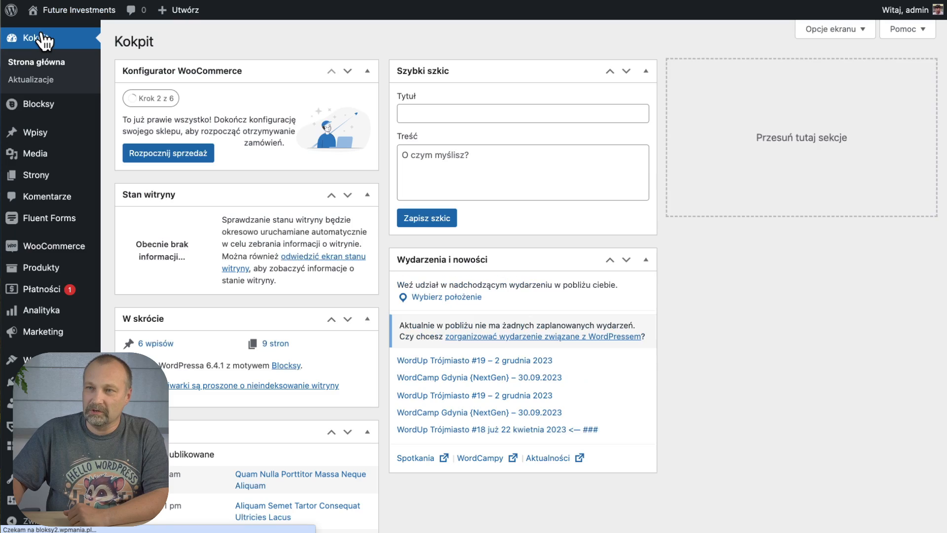
mouse_move(44, 115)
click(129, 109)
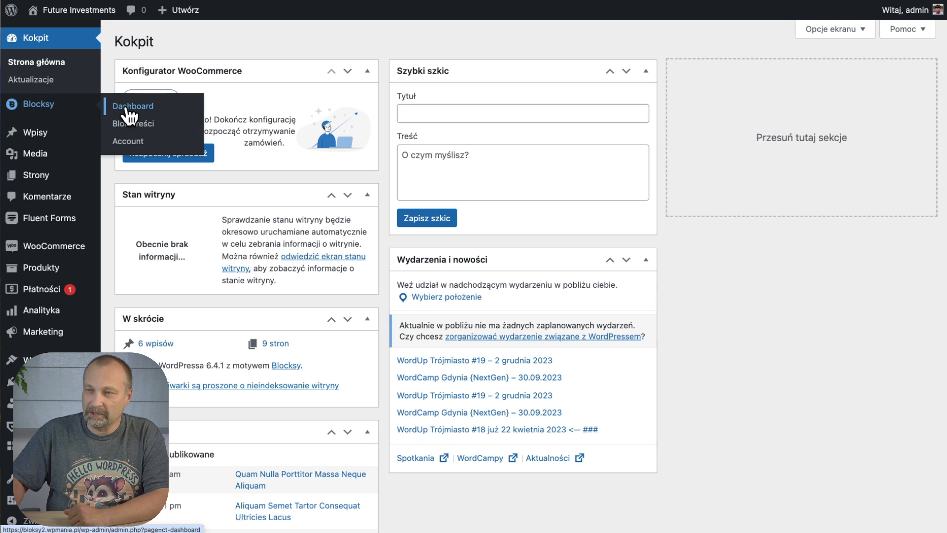
click(513, 183)
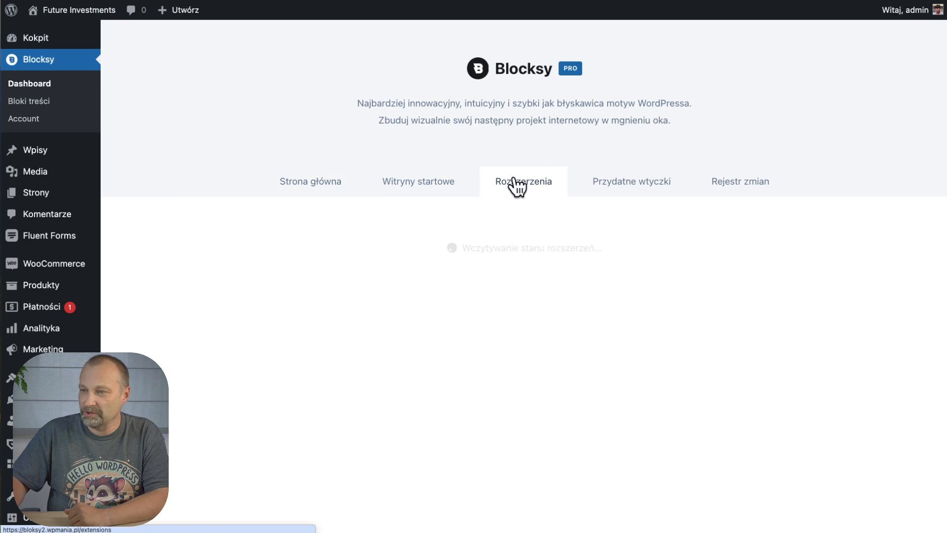
Enable the Free Shipping module in the Shop Extra extension.
scroll(306, 296, down, 3)
scroll(307, 319, down, 2)
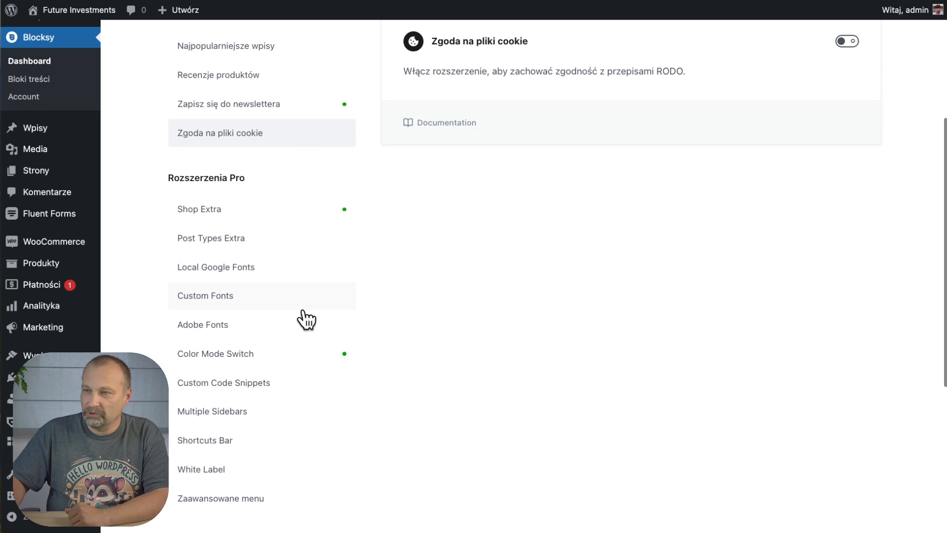
click(222, 218)
scroll(442, 316, down, 10)
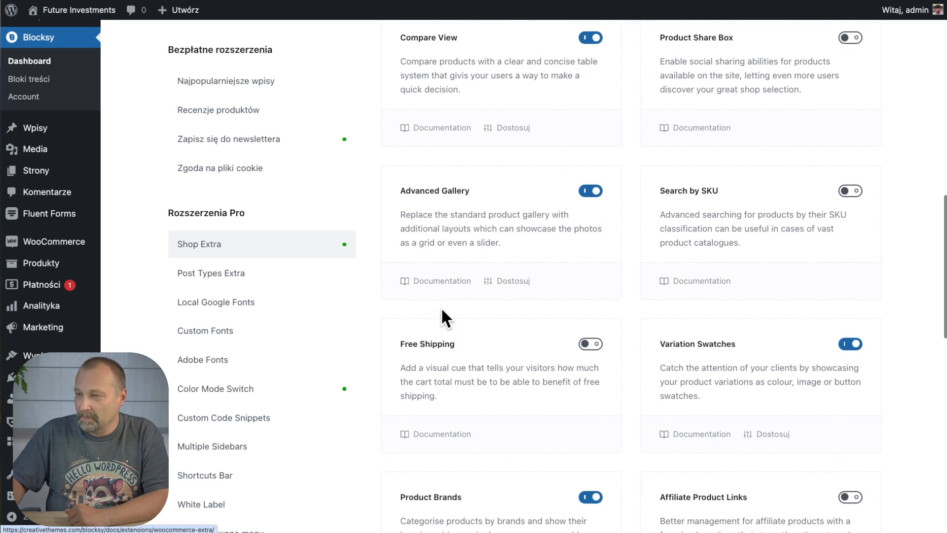
click(590, 311)
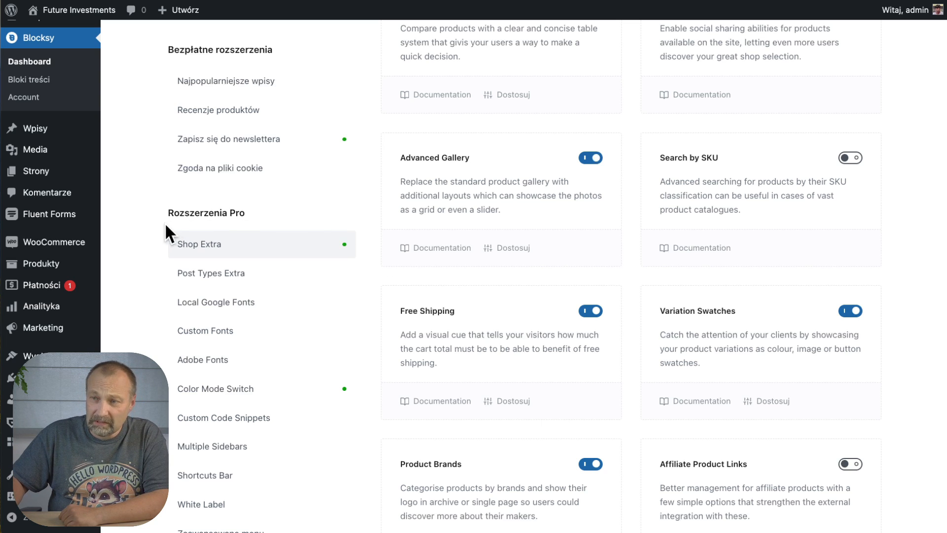
Open the Free Shipping settings in the theme customizer's WooCommerce Ogólne section.
scroll(55, 377, down, 1)
mouse_move(54, 356)
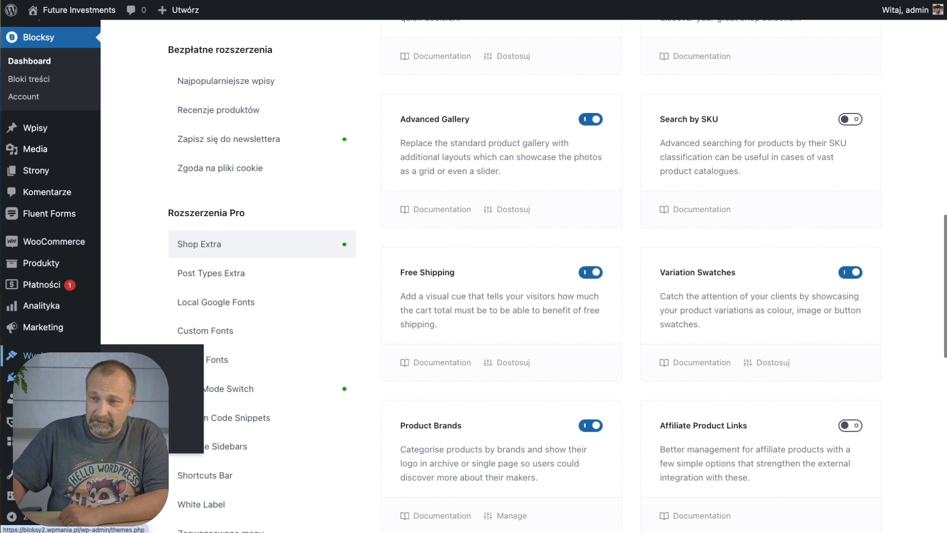
click(124, 391)
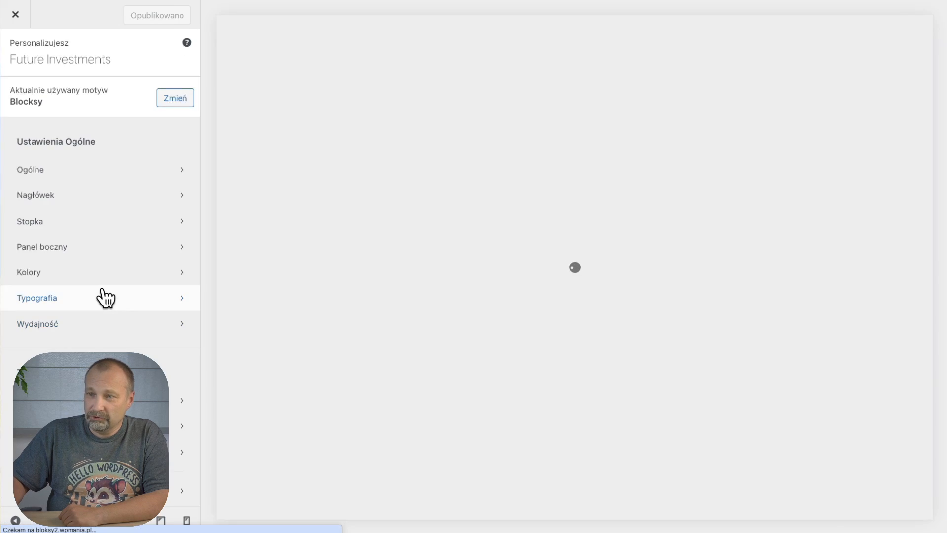
scroll(106, 297, down, 10)
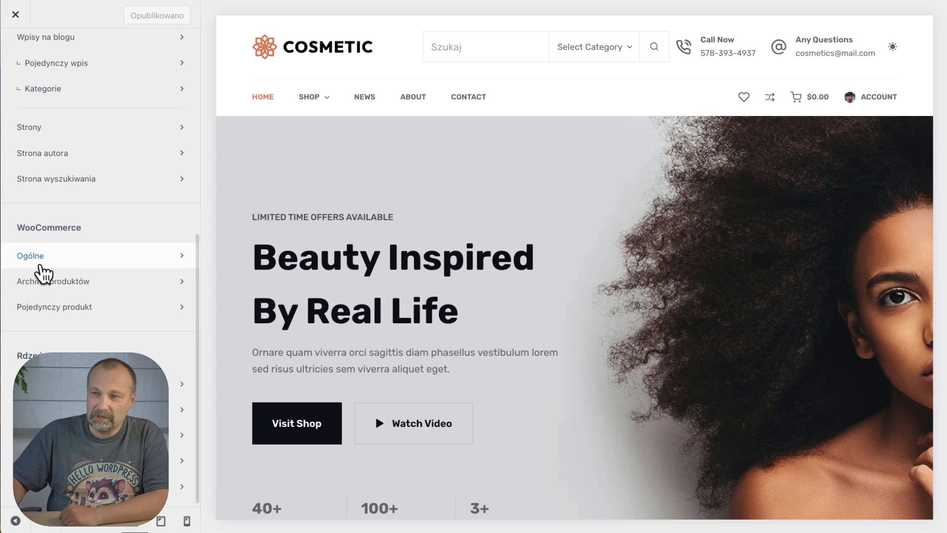
click(54, 262)
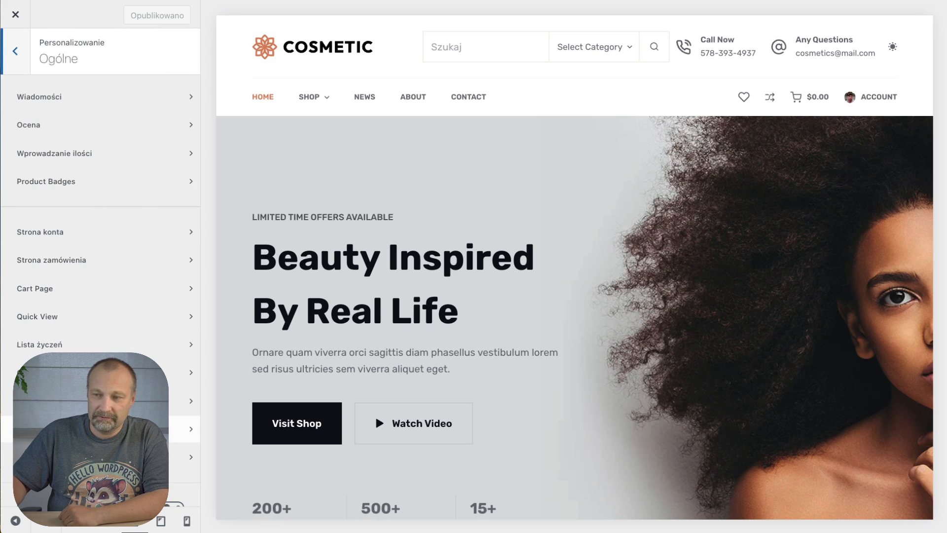
click(99, 429)
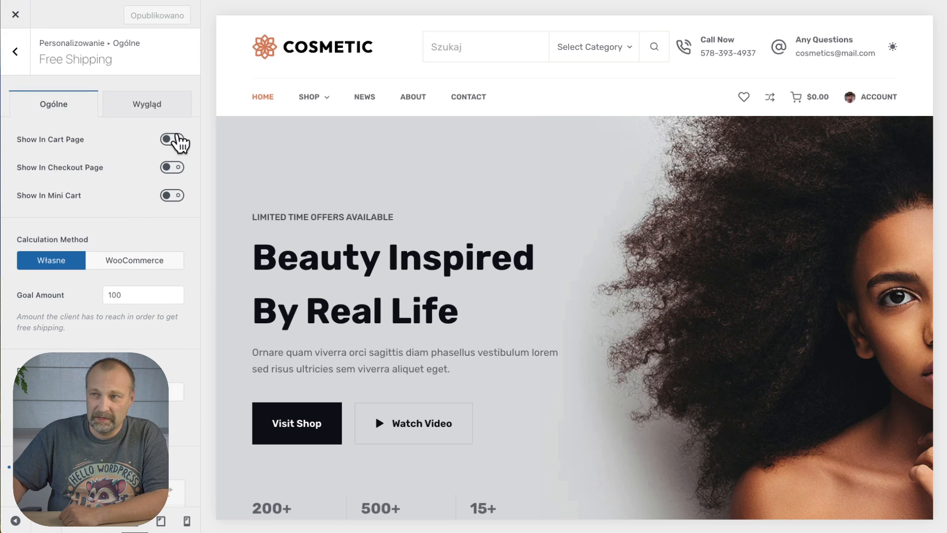
Turn on Free Shipping display for the cart page, checkout page and mini cart, publish the changes and leave the customizer.
click(172, 140)
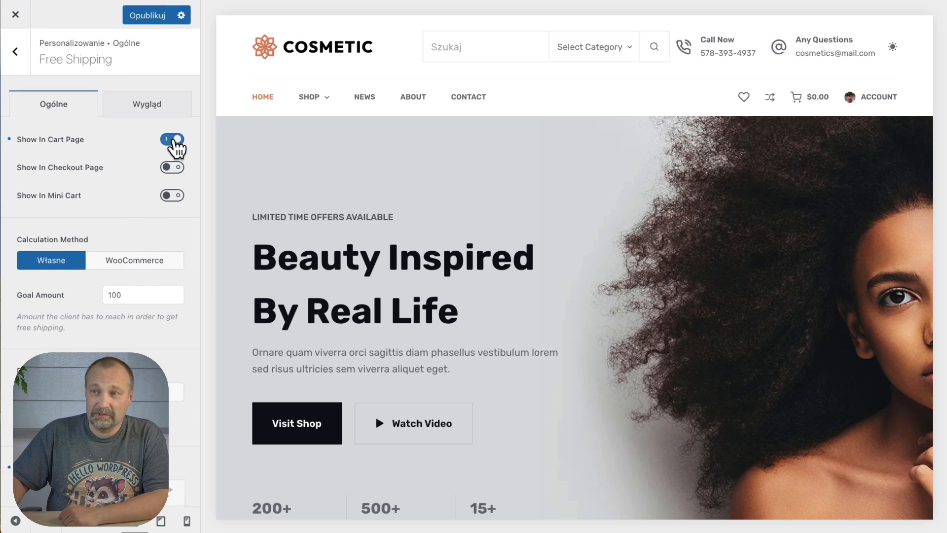
click(172, 168)
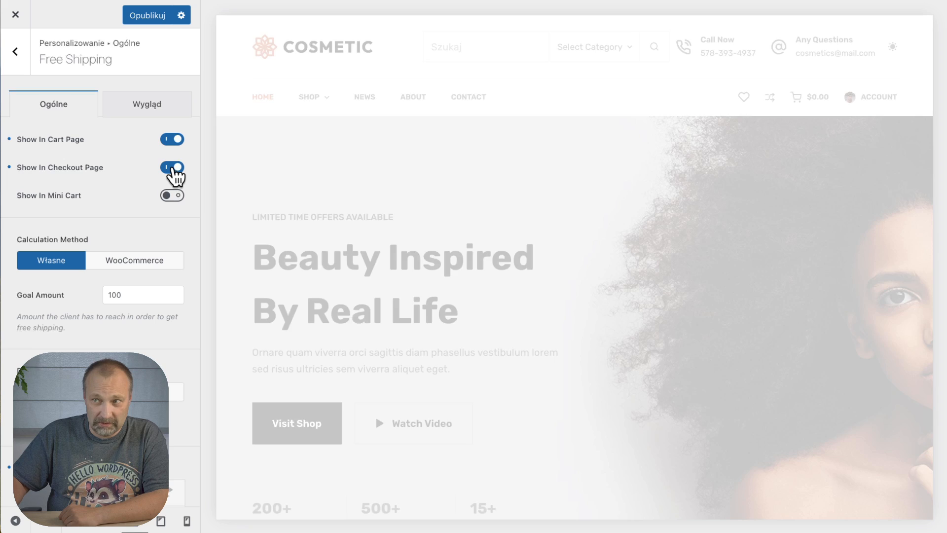
click(173, 196)
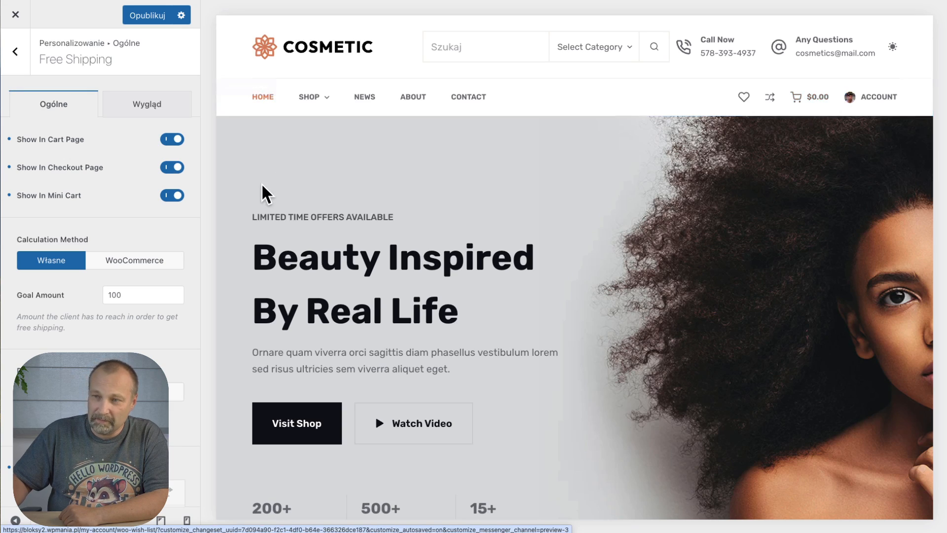
scroll(119, 301, down, 5)
scroll(119, 307, down, 3)
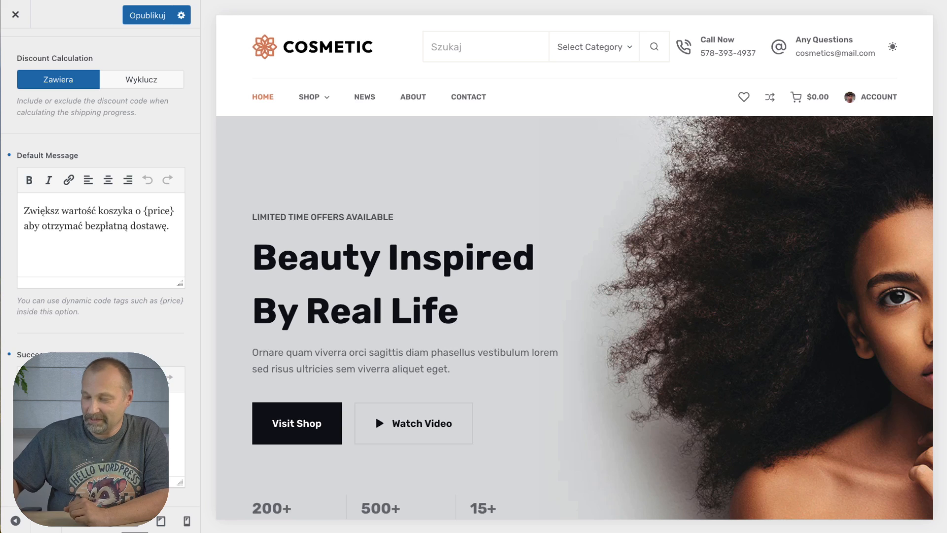
click(148, 16)
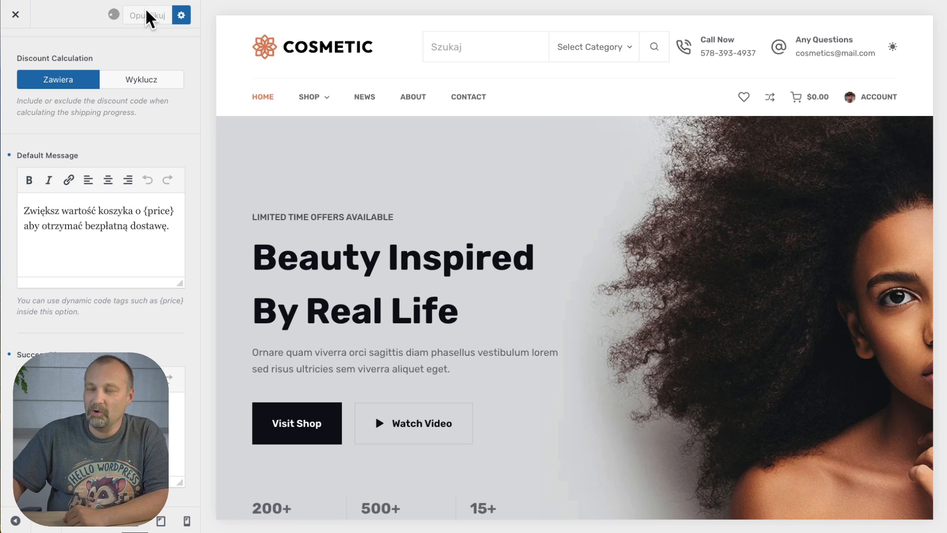
click(16, 14)
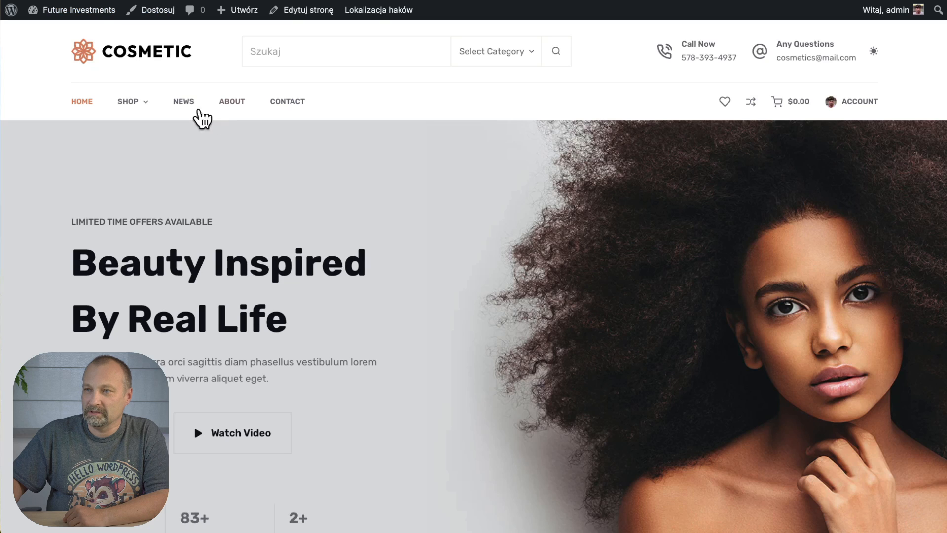
Add Neque Egestas Congue to the cart from the shop page and raise its quantity to 3 in the Shopping Cart.
mouse_move(138, 110)
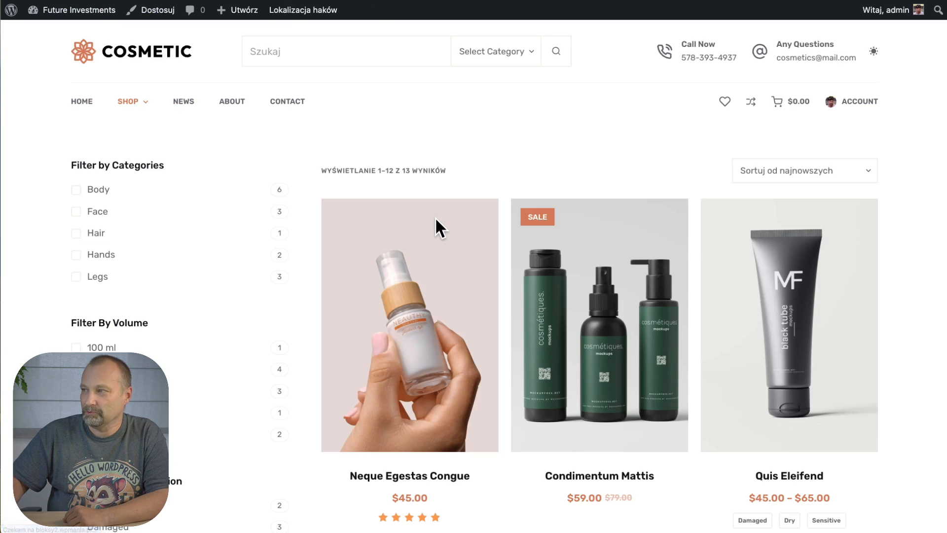
click(402, 340)
click(348, 427)
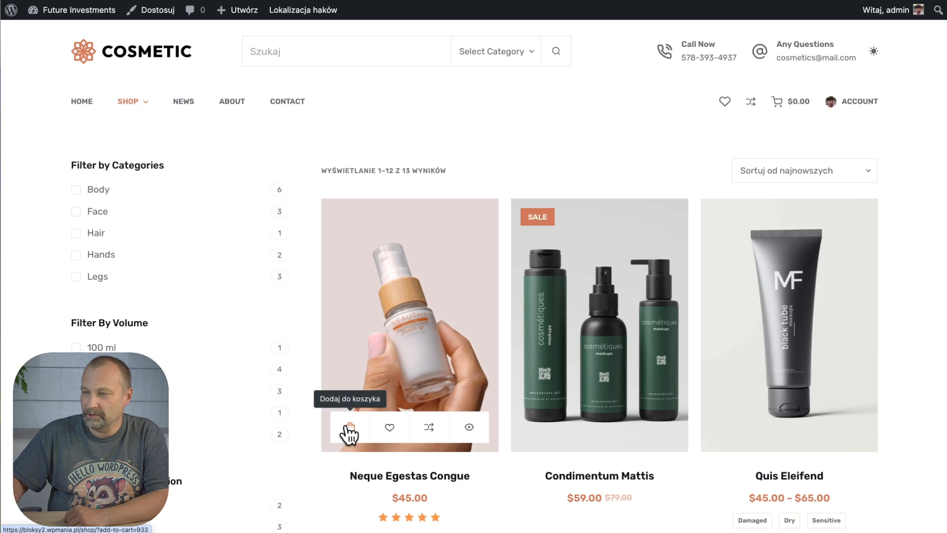
click(783, 103)
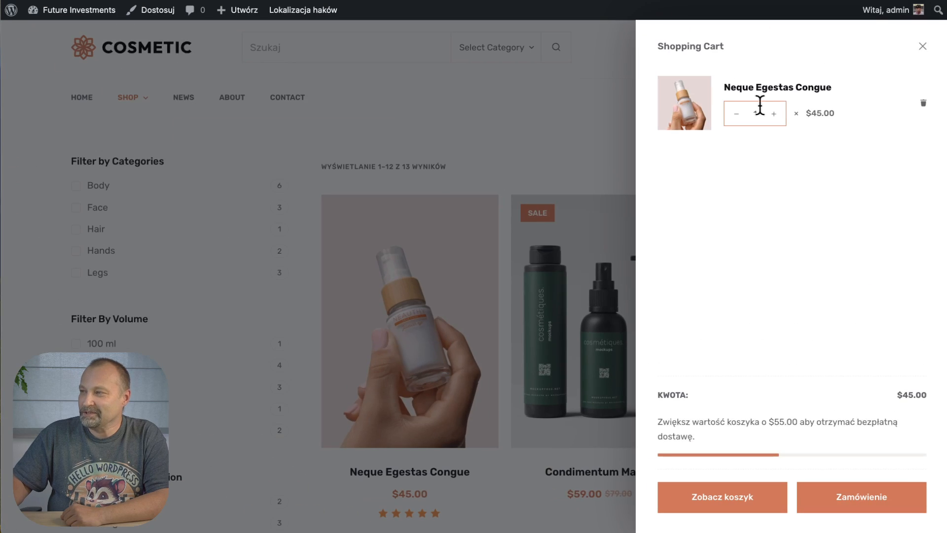
click(774, 113)
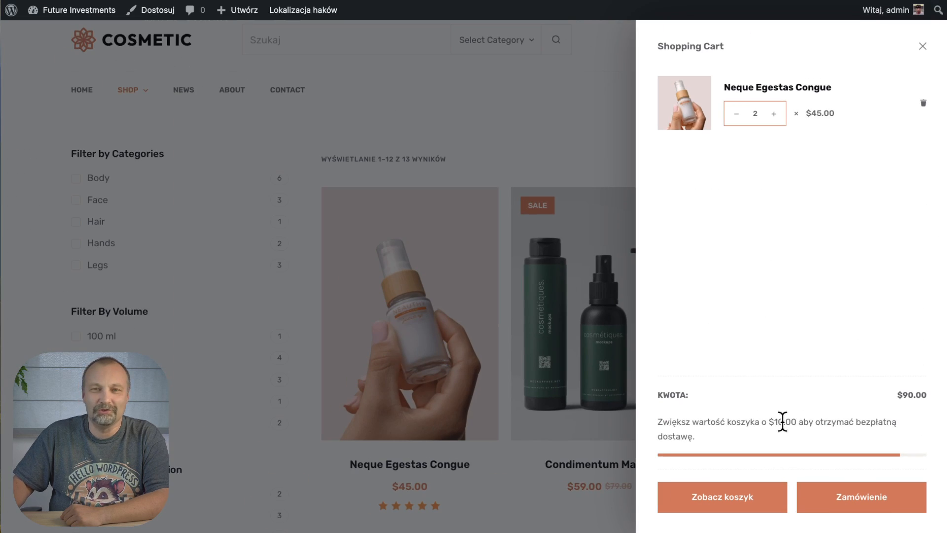
click(776, 112)
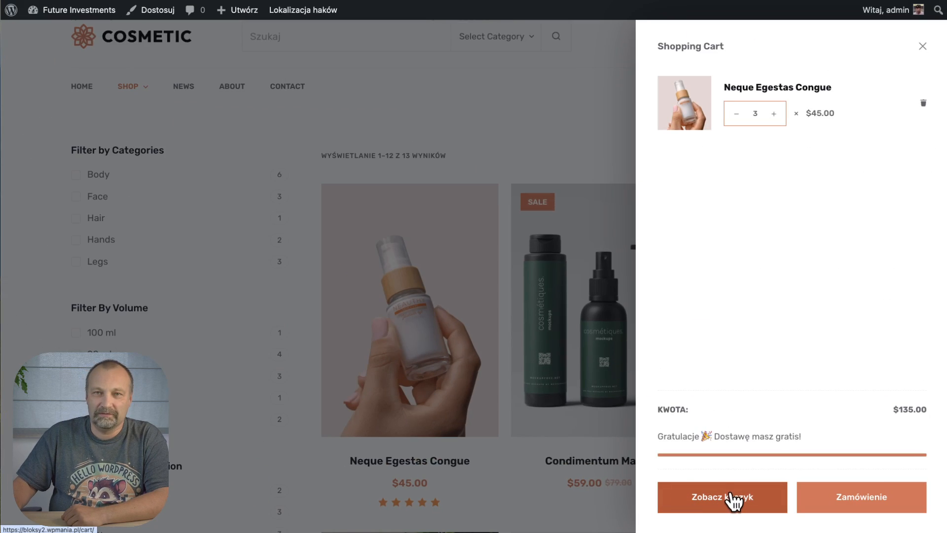
Check the free shipping progress bar on the full Cart page and proceed to checkout.
click(730, 494)
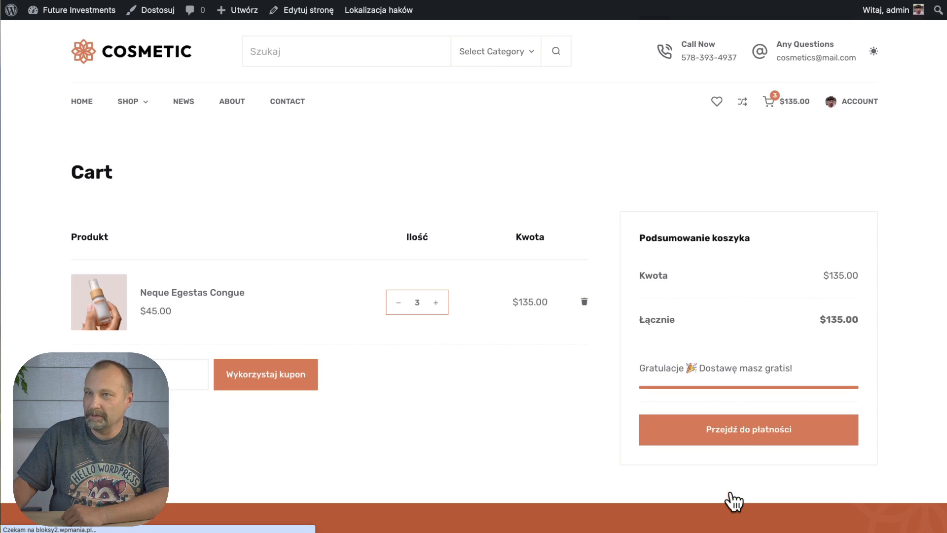
scroll(531, 282, down, 1)
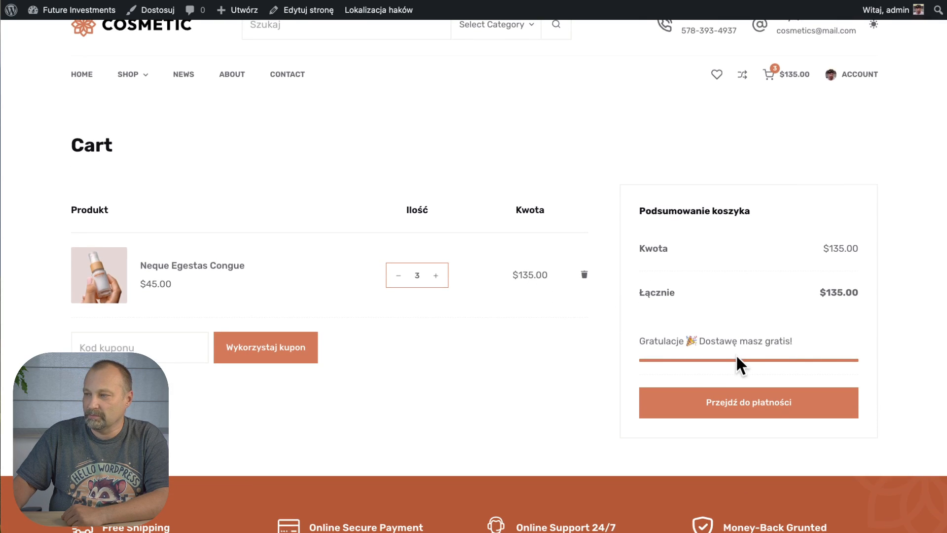
click(748, 402)
scroll(745, 416, down, 3)
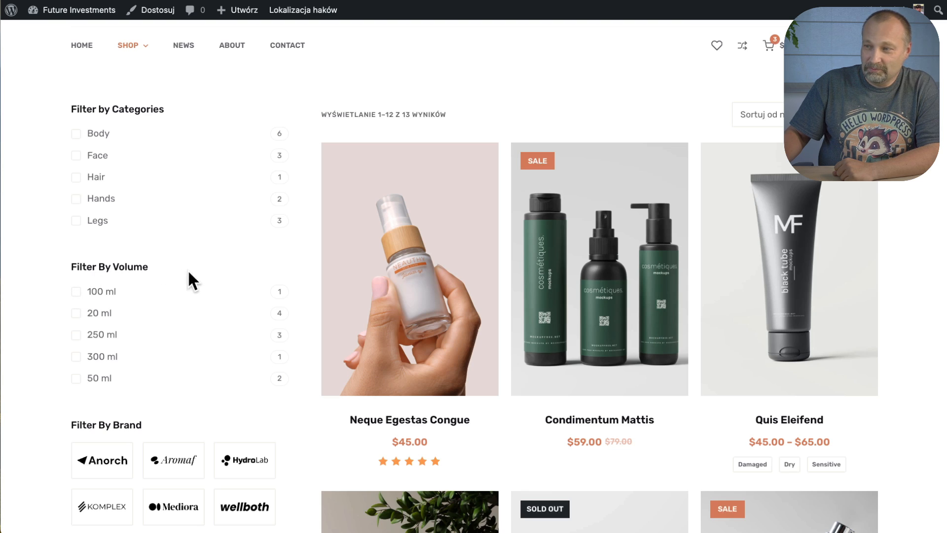
Try the shop filters with the 20 ml volume and the Hair category, clearing each one after viewing its products.
click(75, 313)
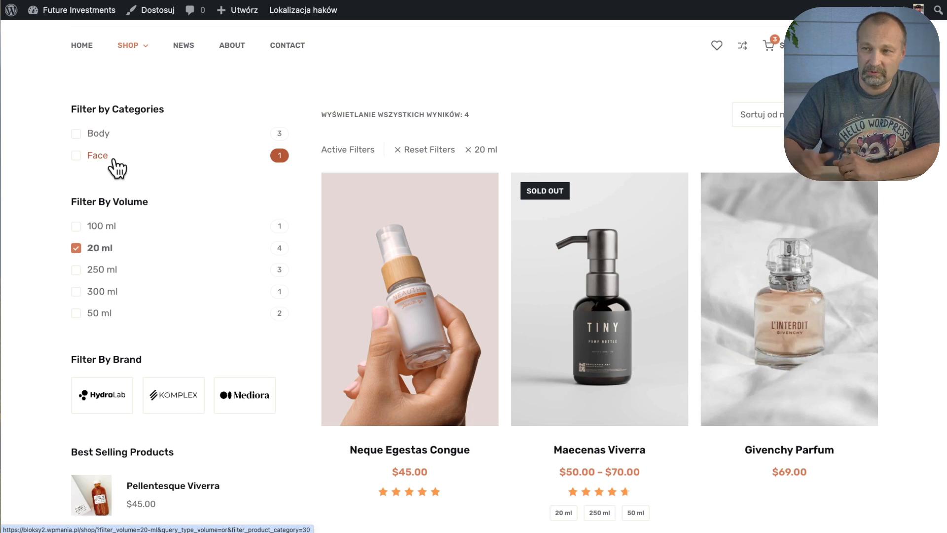
click(76, 249)
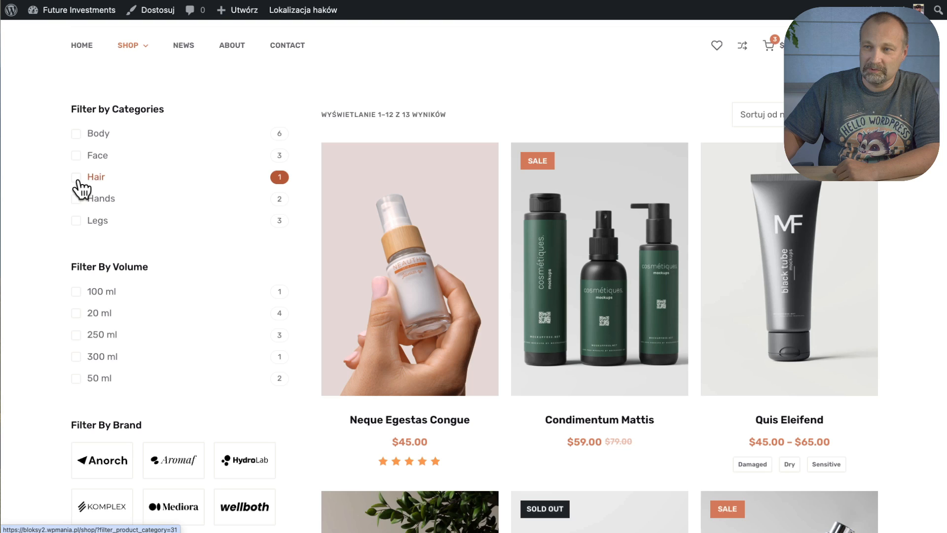
click(77, 179)
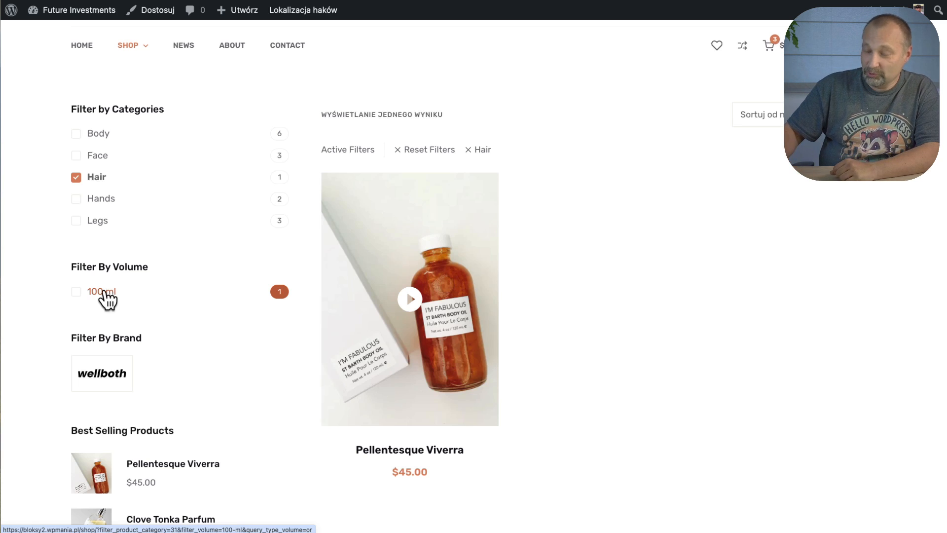
click(77, 178)
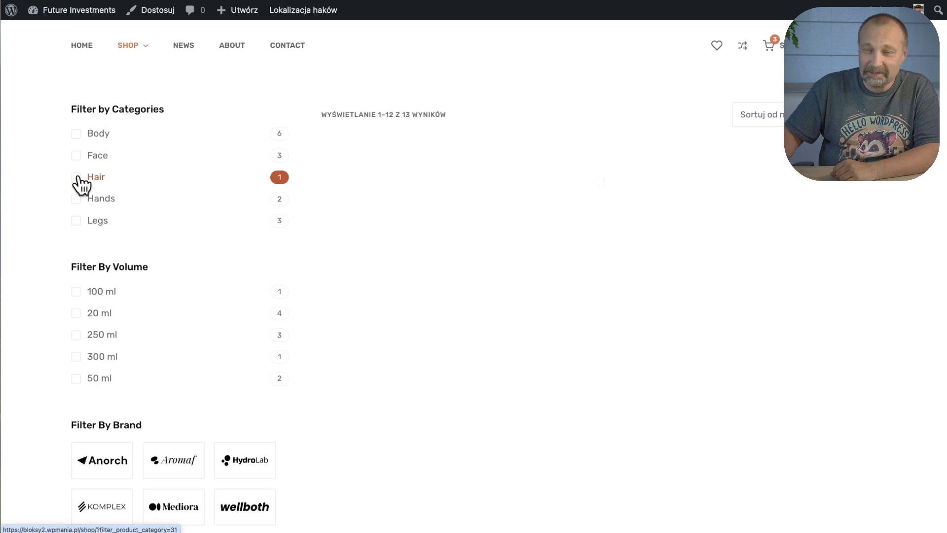